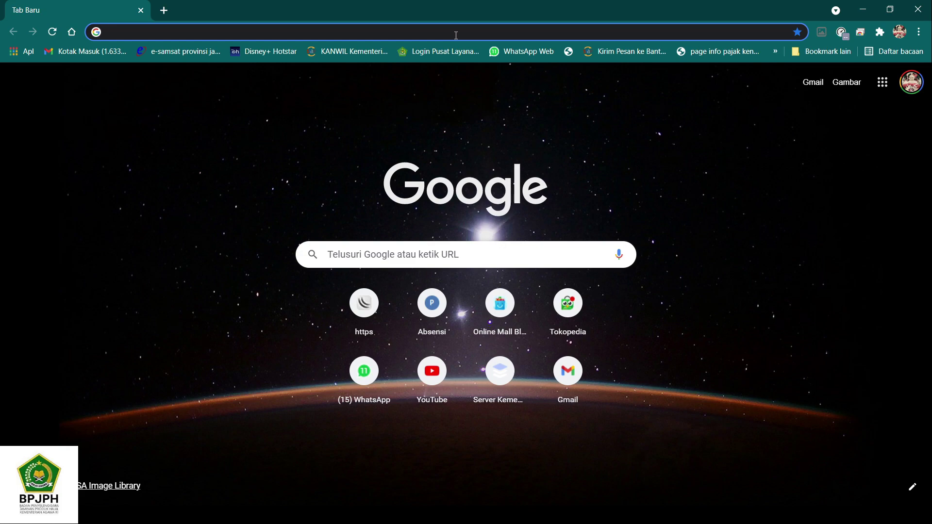
Step: Load ptsp.halal.go.id in Chrome from the address-bar suggestion to reach the SIHALAL login page
{"action": "left_click", "coordinate": [456, 35]}
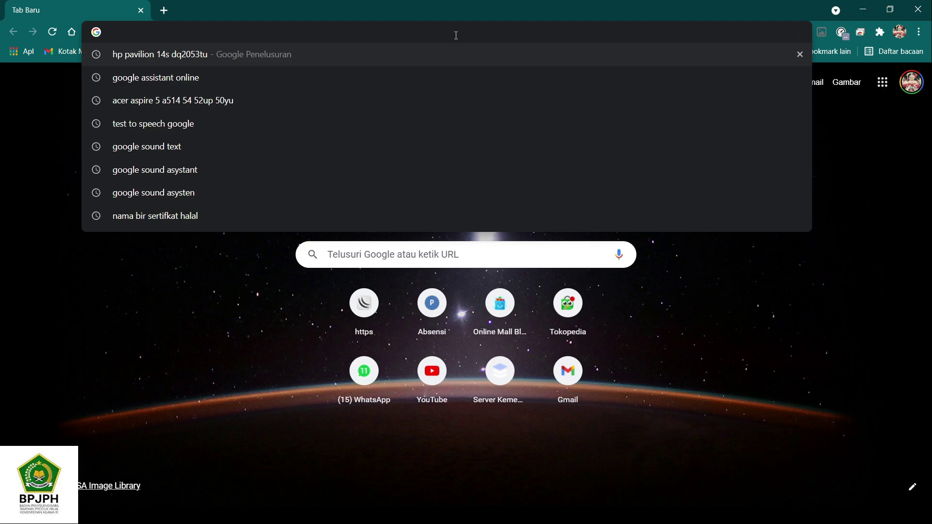
{"action": "type", "text": "p"}
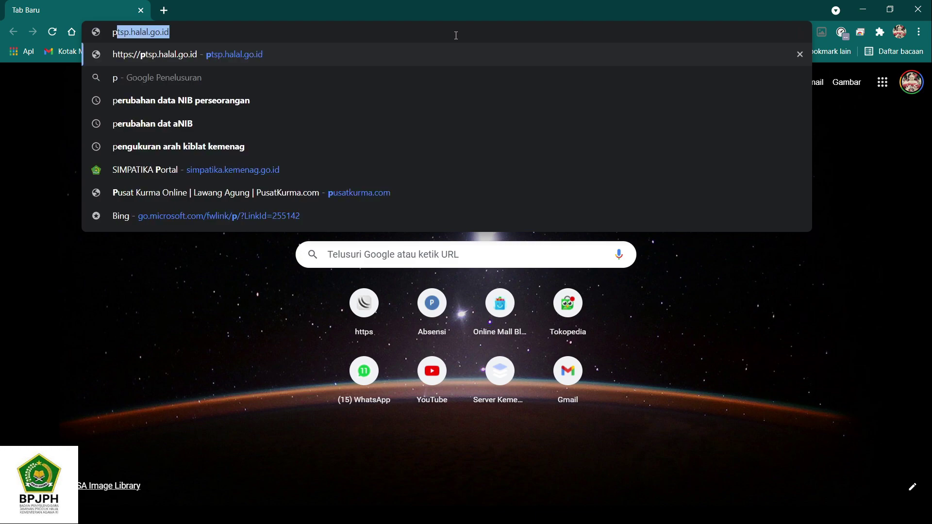
{"action": "key", "text": "Right"}
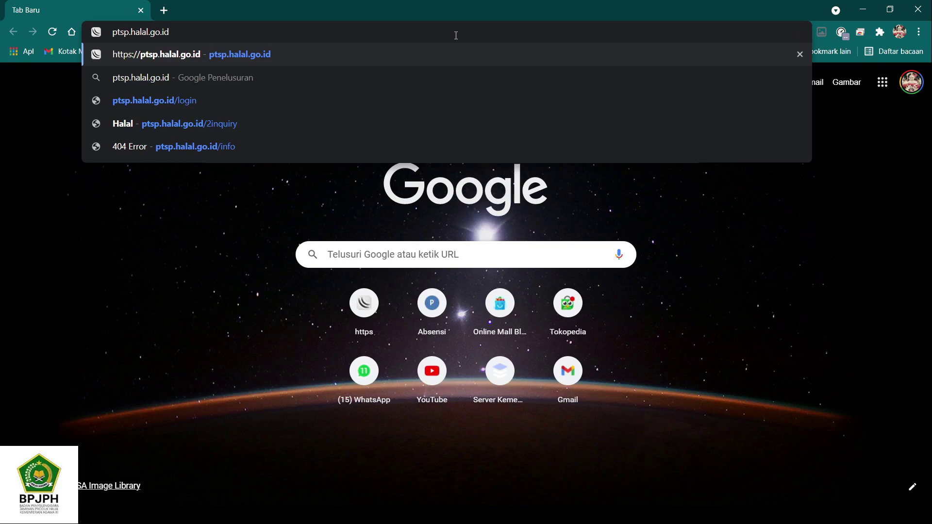
{"action": "key", "text": "Return"}
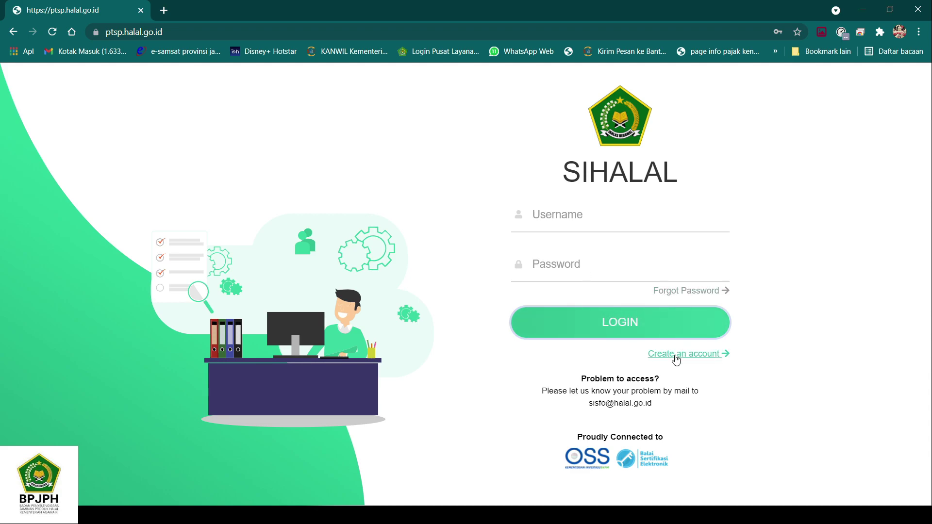
Step: Open SIHALAL's Register form via 'Create an account' below the LOGIN button
{"action": "left_click", "coordinate": [579, 216]}
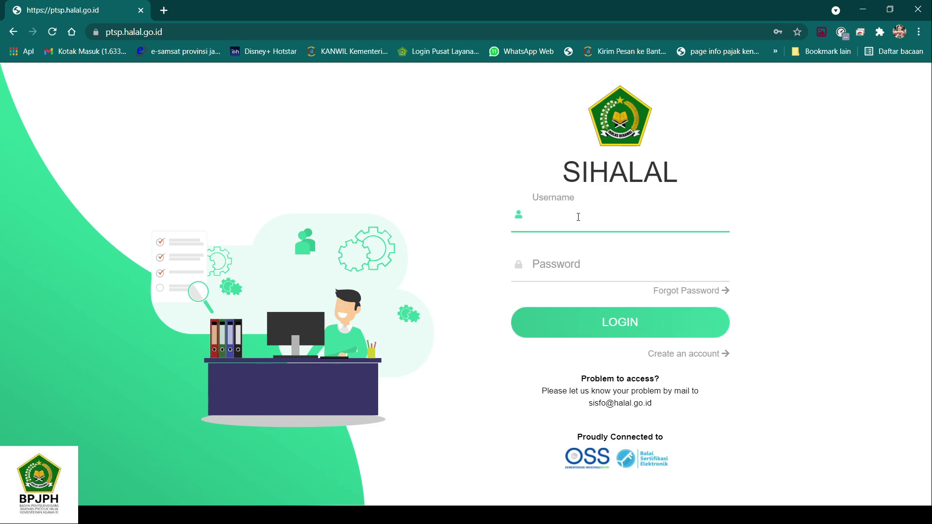
{"action": "left_click", "coordinate": [764, 245]}
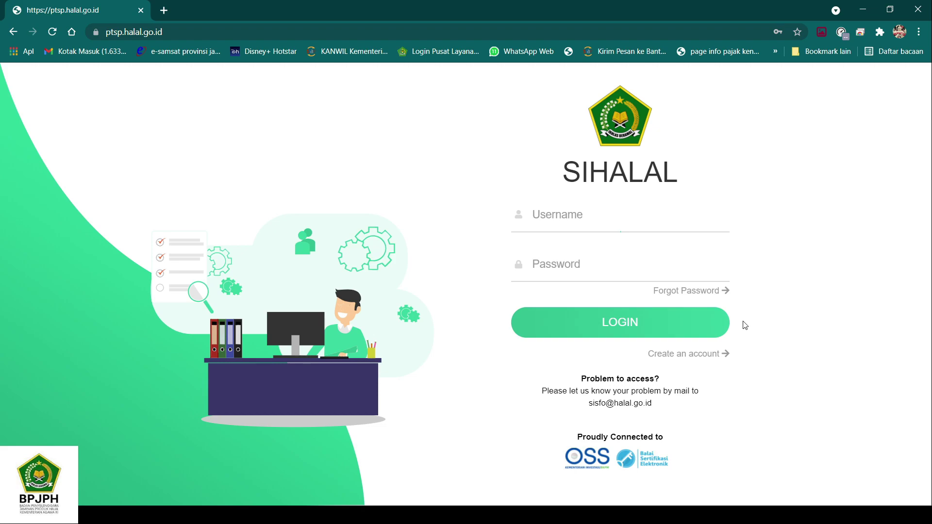
{"action": "left_click", "coordinate": [706, 358]}
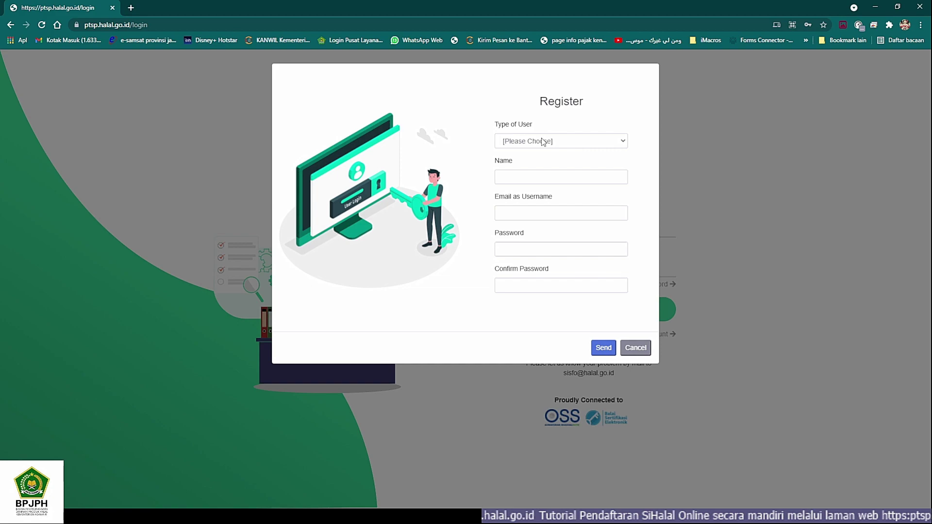
Step: Choose Pelaku Usaha as the user type and enter the account name
{"action": "left_click", "coordinate": [541, 138]}
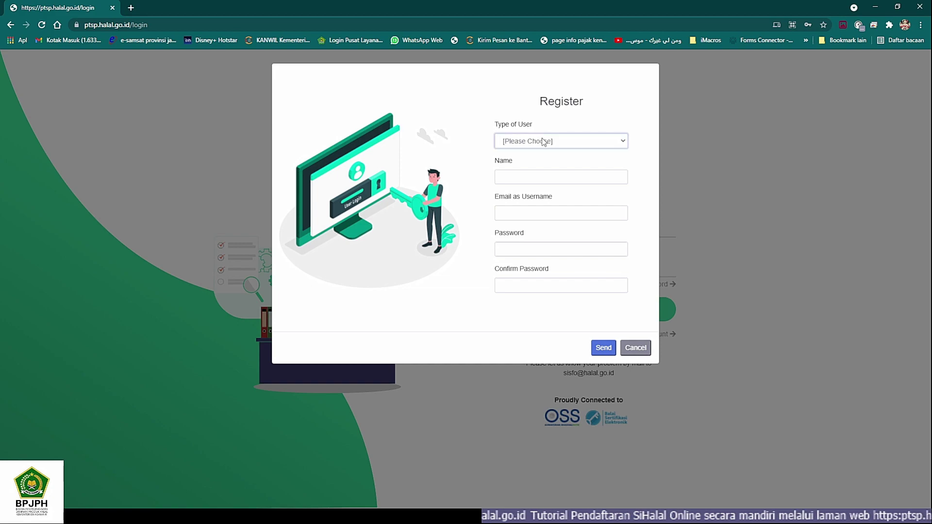
{"action": "left_click", "coordinate": [538, 170]}
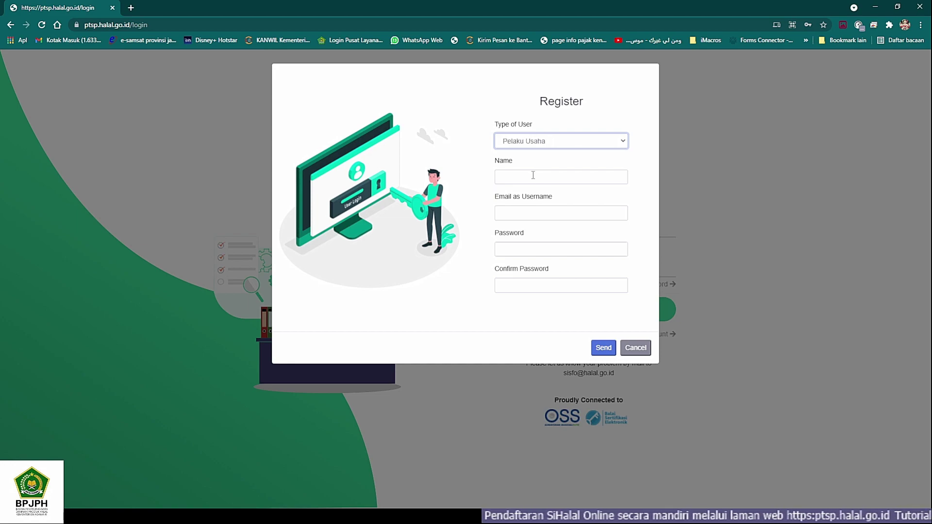
{"action": "left_click", "coordinate": [533, 176]}
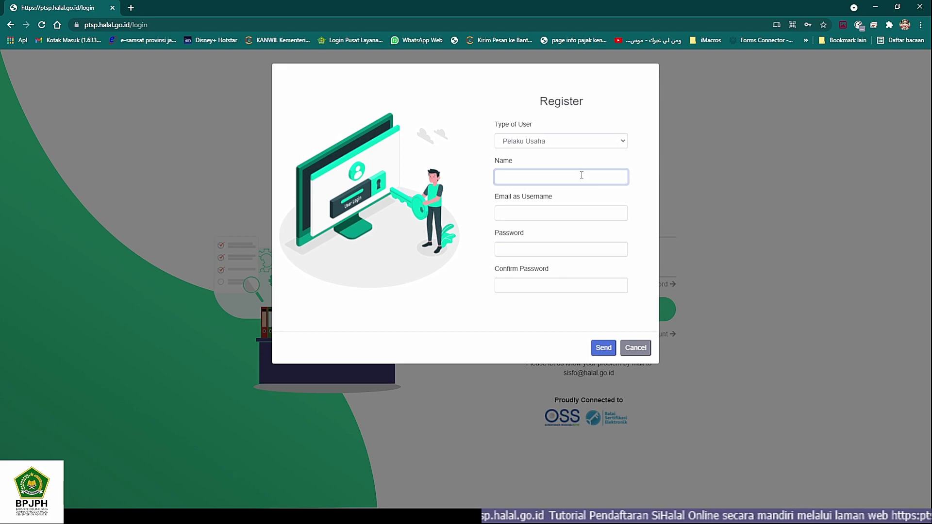
{"action": "type", "text": "h"}
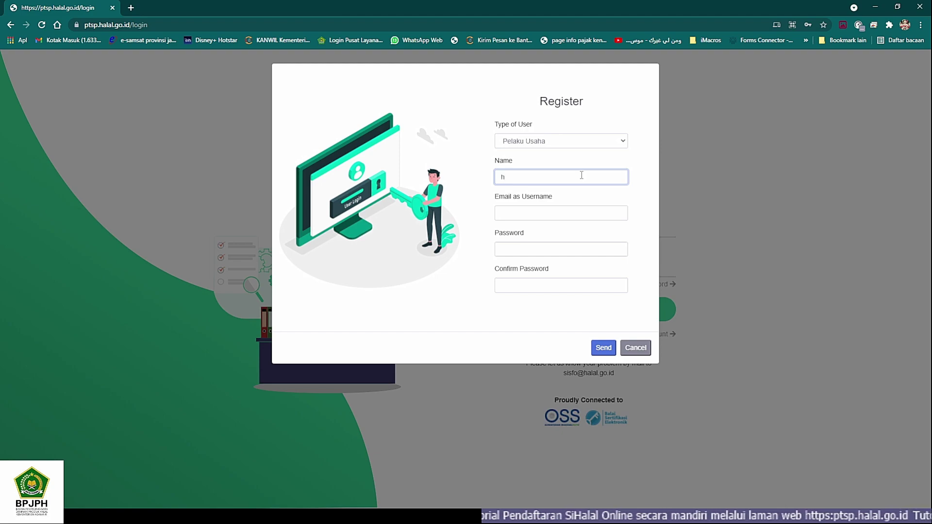
{"action": "type", "text": "alal"}
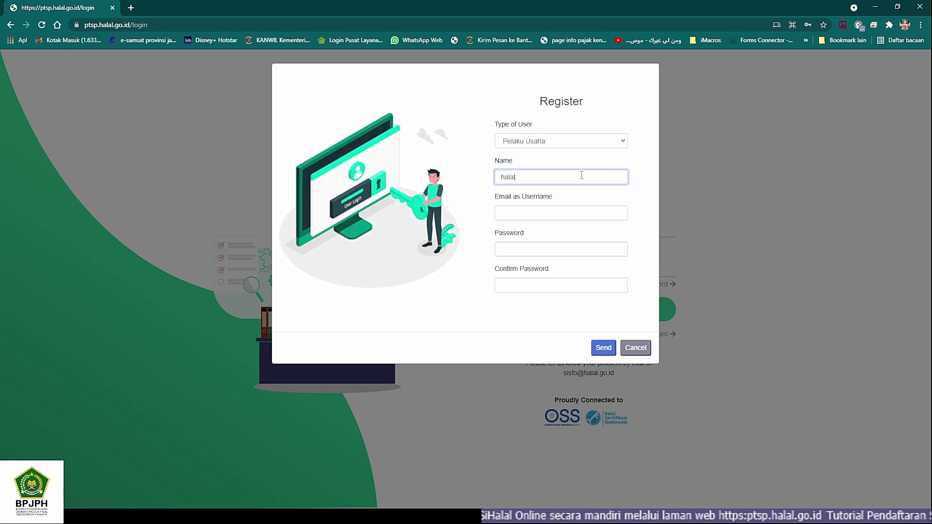
{"action": "type", "text": " jat"}
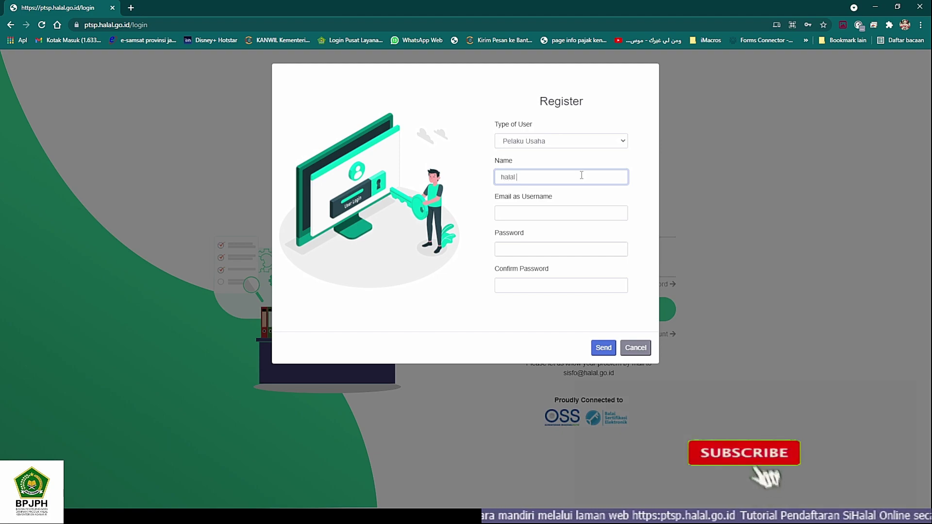
{"action": "type", "text": "im"}
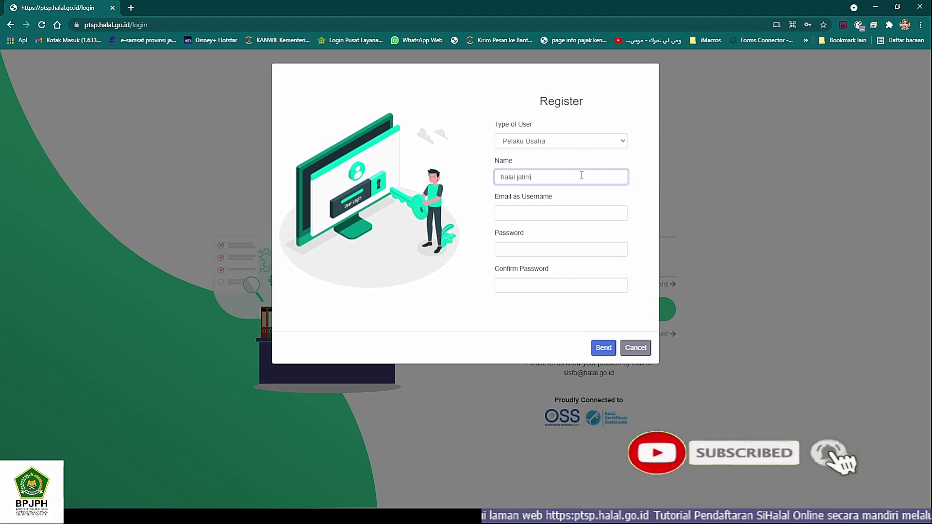
Step: Enter the email username, the password and its confirmation, then send the registration
{"action": "key", "text": "Tab"}
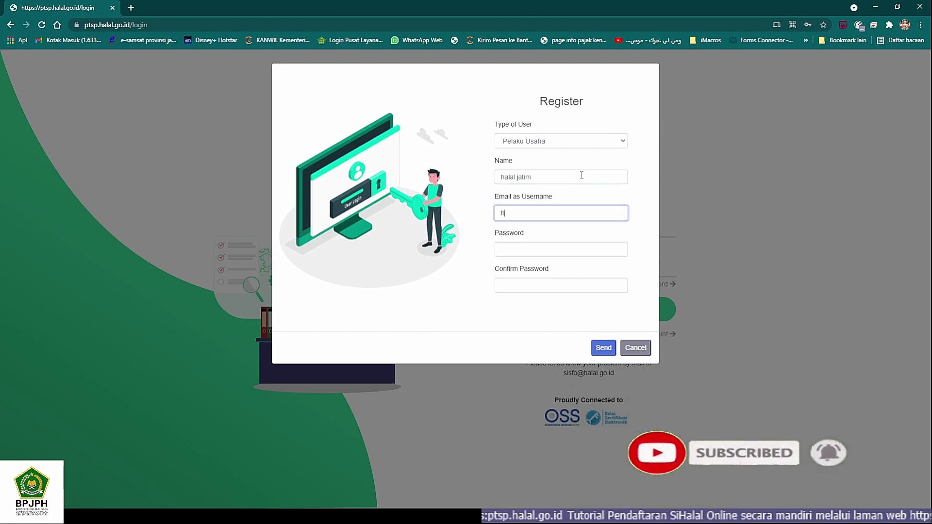
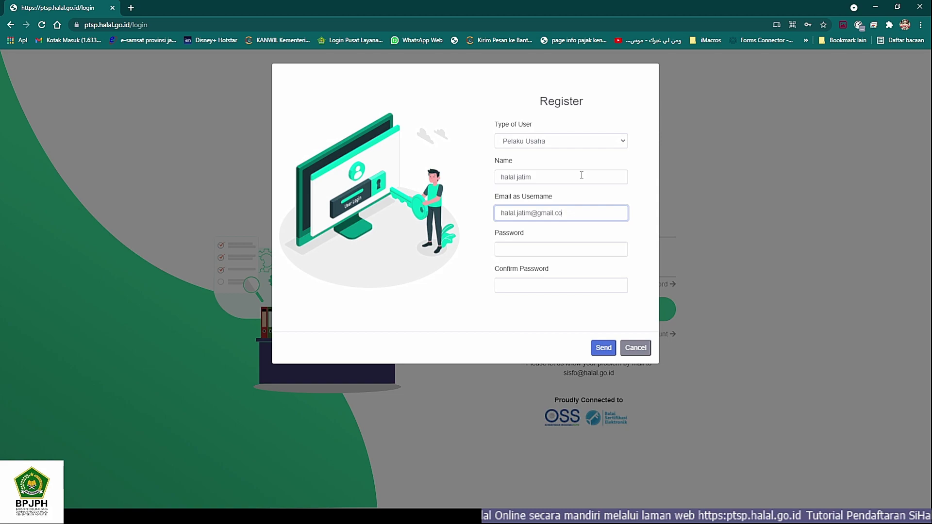
{"action": "key", "text": "Tab"}
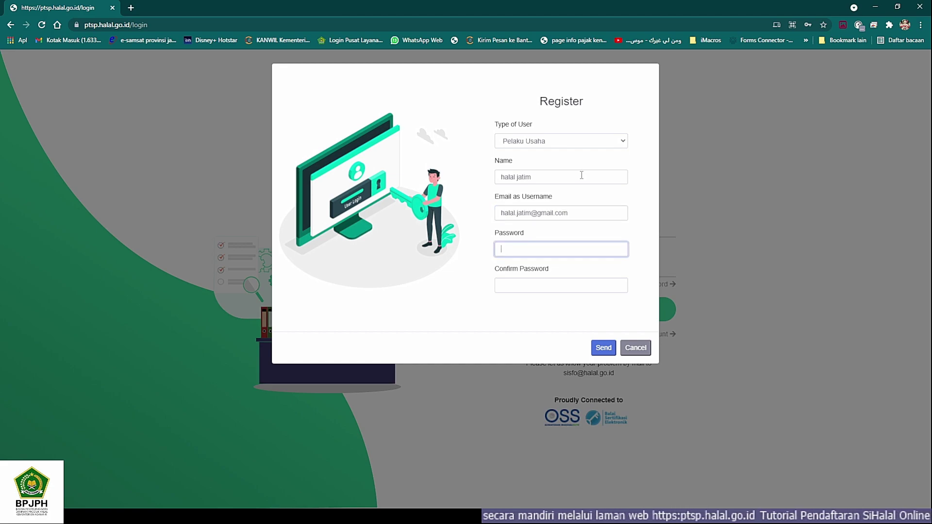
{"action": "type", "text": "123"}
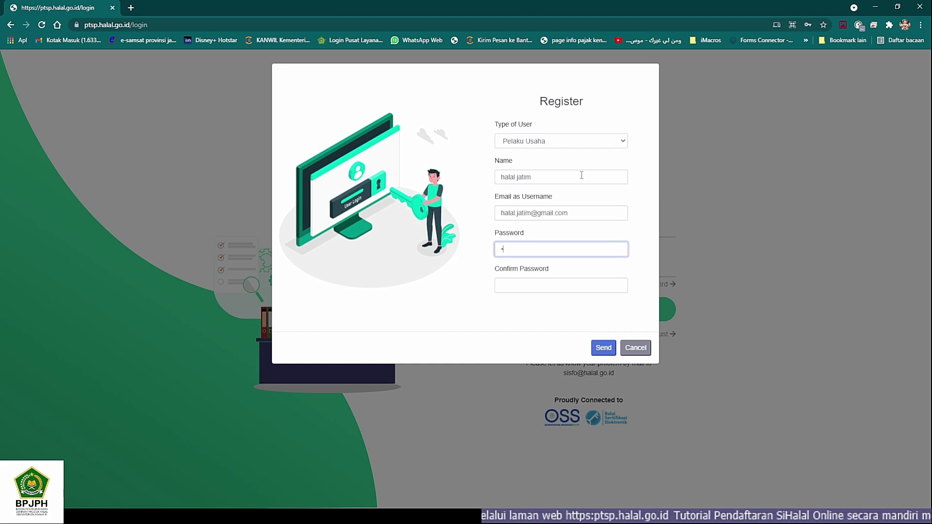
{"action": "type", "text": "45678"}
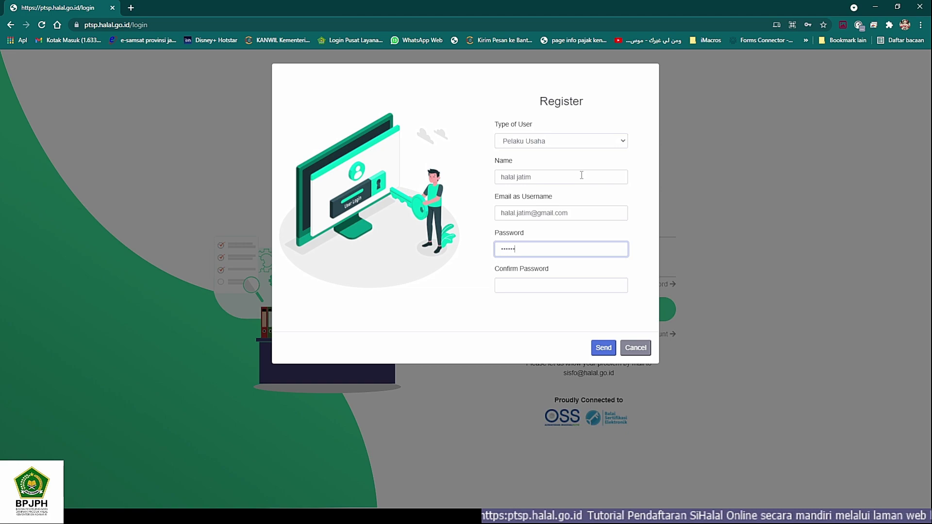
{"action": "type", "text": "910"}
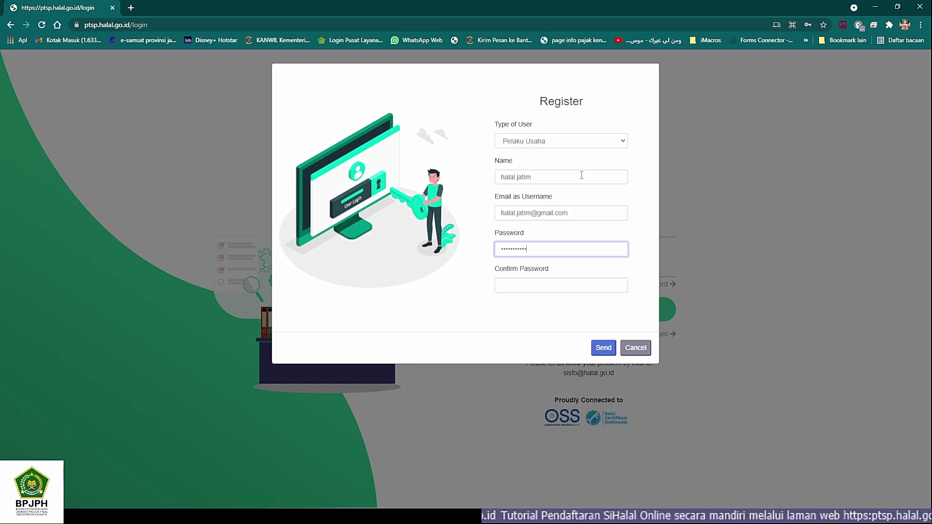
{"action": "key", "text": "Tab"}
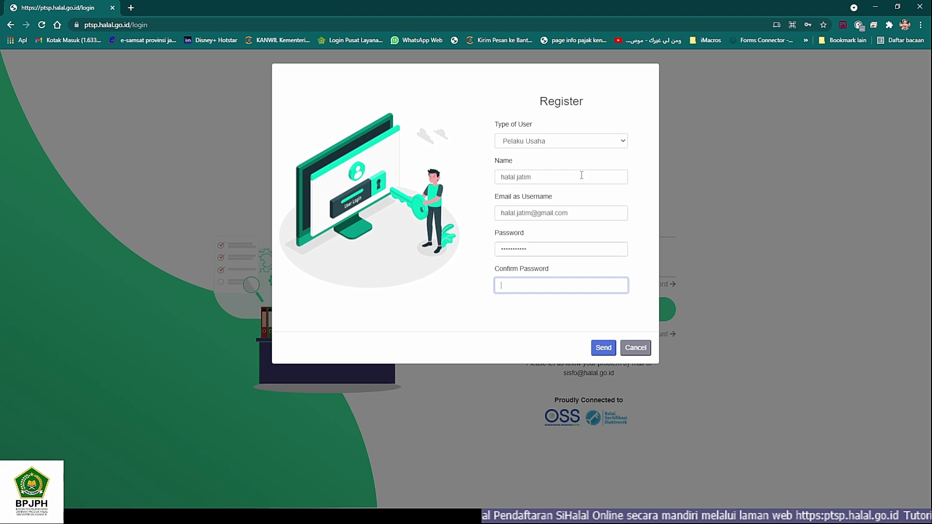
{"action": "type", "text": "••••••"}
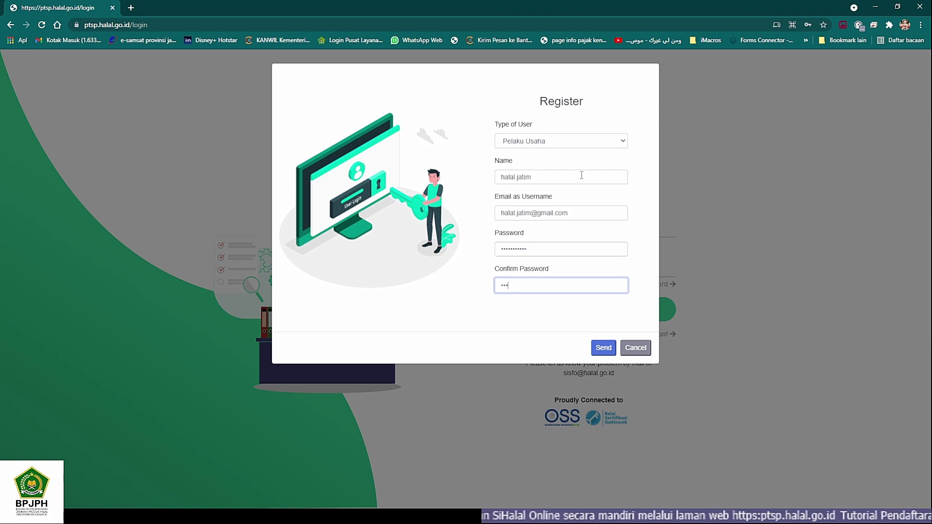
{"action": "type", "text": "••"}
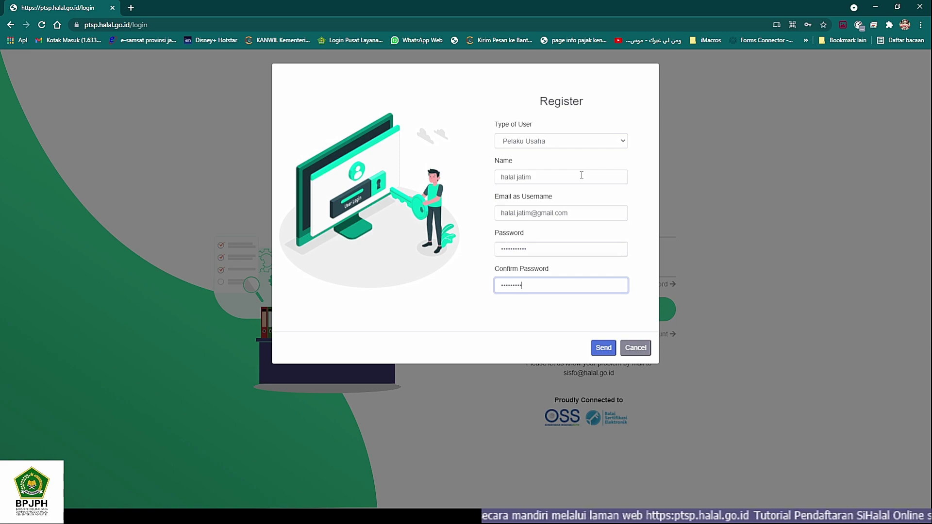
{"action": "type", "text": "•"}
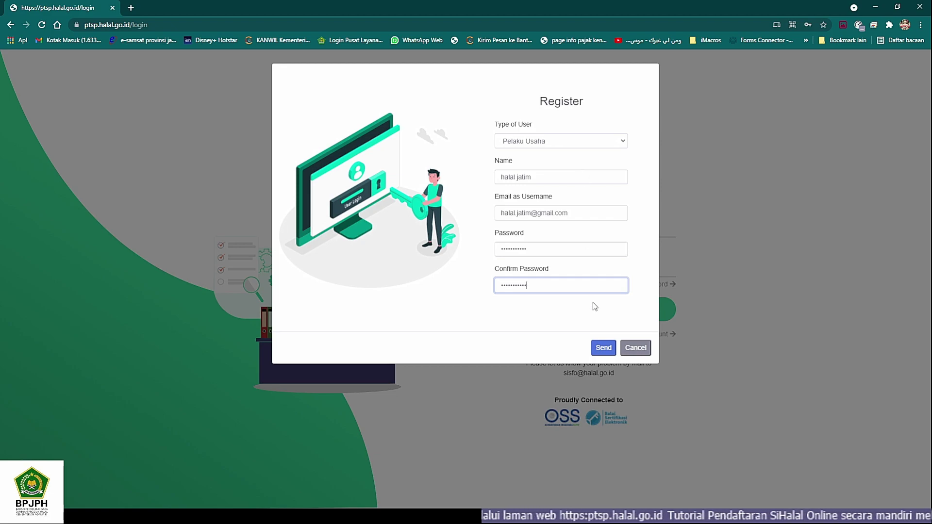
{"action": "left_click", "coordinate": [603, 348]}
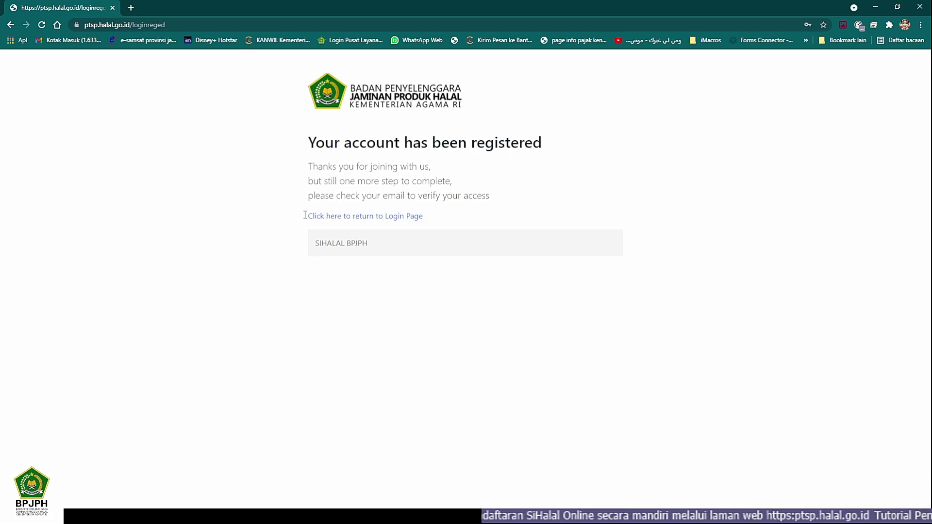
Step: Open a new Chrome tab beside the 'Your account has been registered' page
{"action": "left_click", "coordinate": [133, 7]}
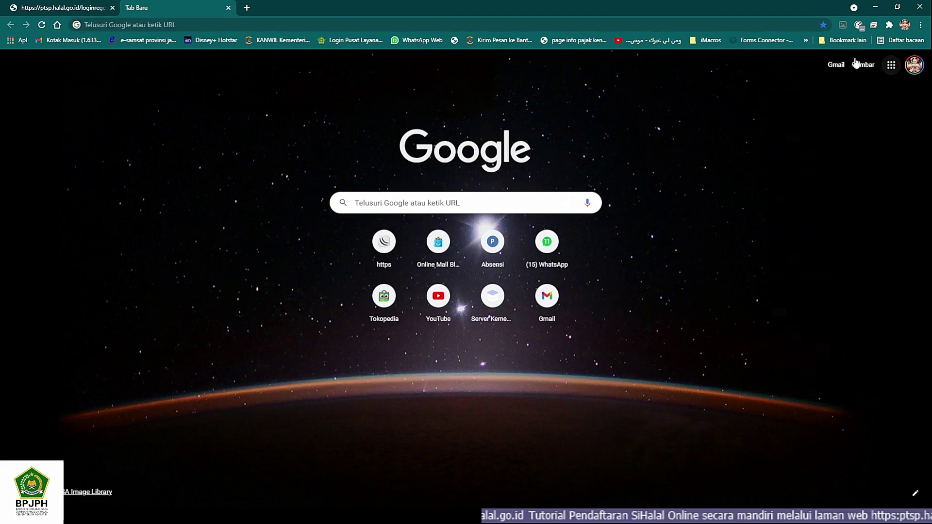
Step: Switch to the newly registered Google account from the profile menu and open its Gmail inbox
{"action": "left_click", "coordinate": [610, 28]}
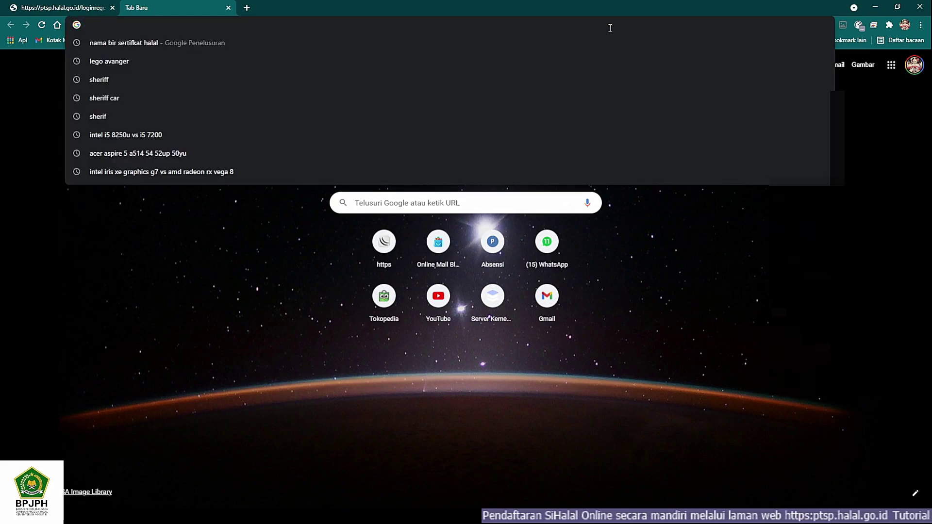
{"action": "type", "text": "gomunime.online"}
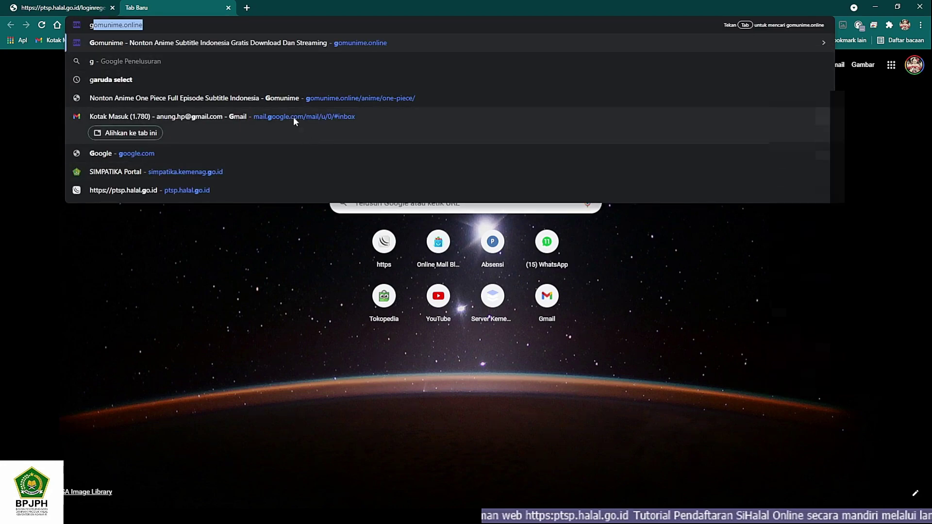
{"action": "left_click", "coordinate": [925, 93]}
{"action": "left_click", "coordinate": [912, 69]}
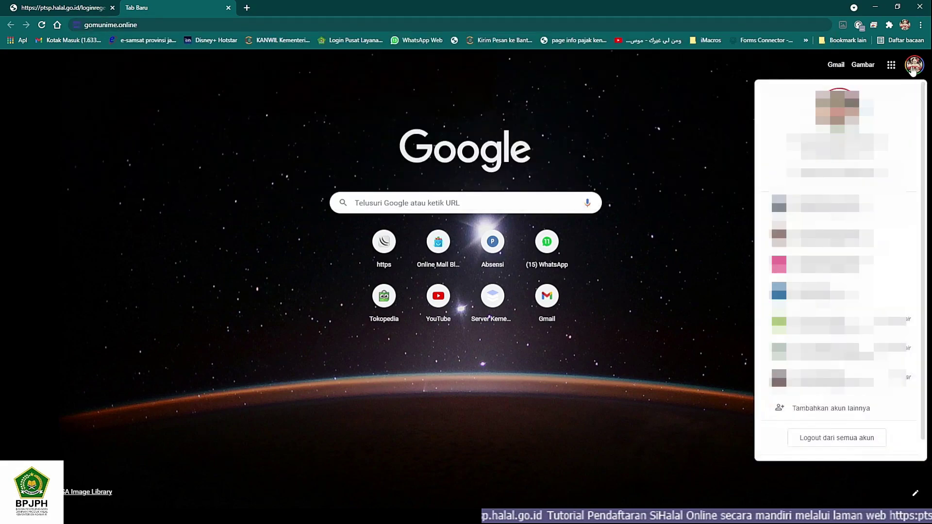
{"action": "left_click", "coordinate": [822, 295]}
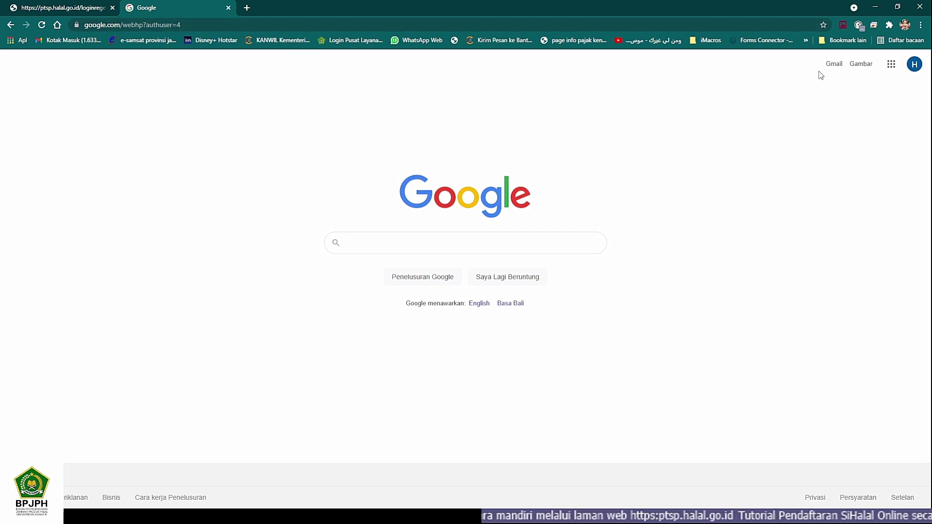
{"action": "left_click", "coordinate": [834, 65]}
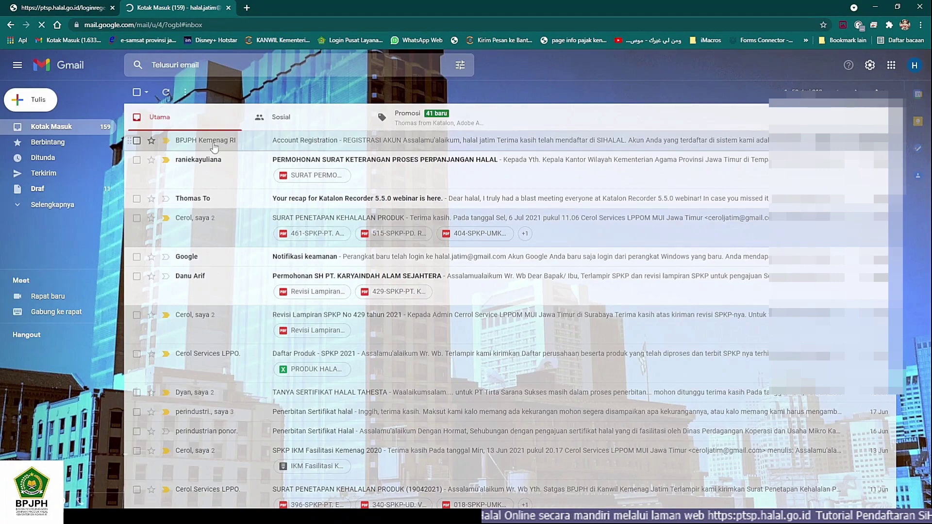
Step: Open BPJPH's Account Registration email and activate the account with AKTIFKAN AKUN
{"action": "left_click", "coordinate": [305, 142]}
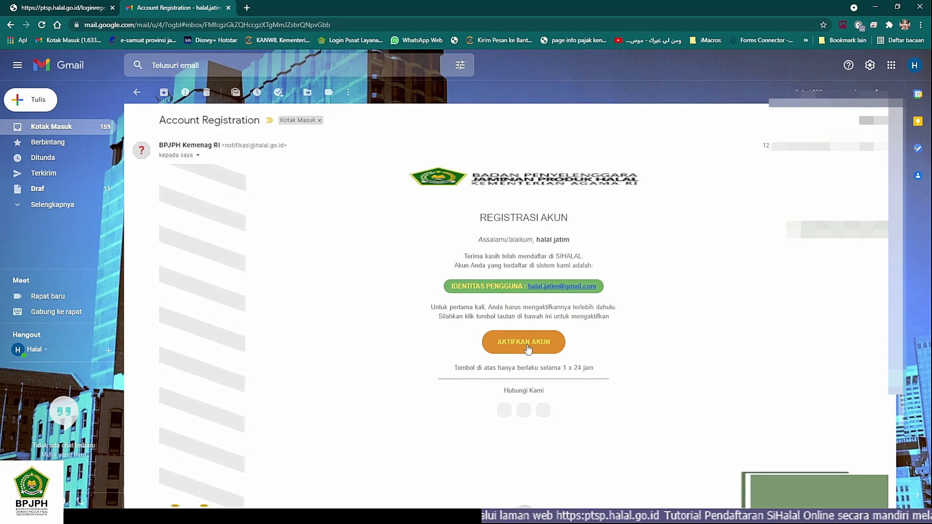
{"action": "left_click", "coordinate": [527, 347]}
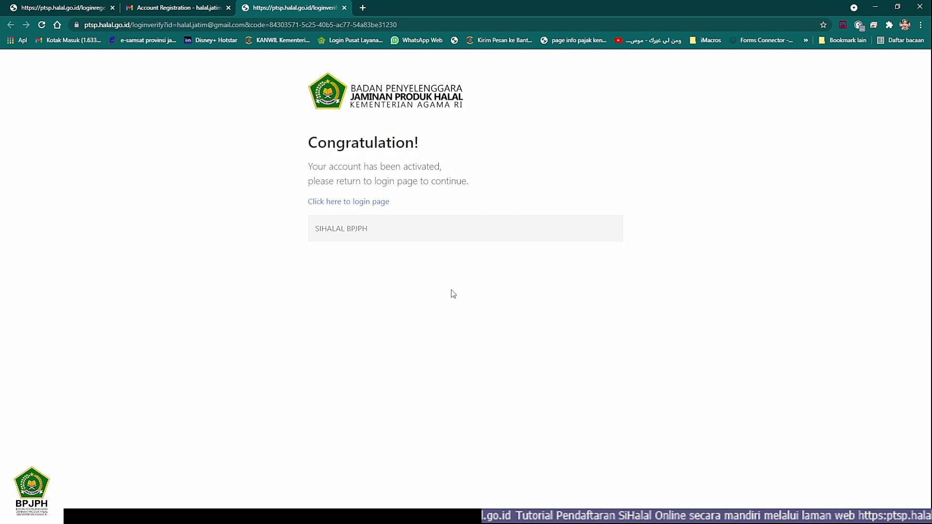
Step: Log in to SIHALAL with the new account's email username and password
{"action": "left_click", "coordinate": [352, 205]}
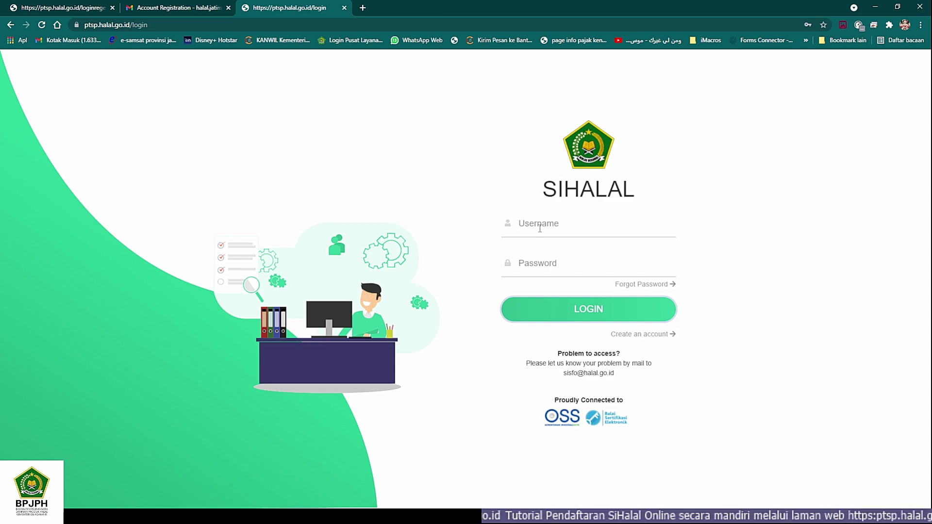
{"action": "left_click", "coordinate": [540, 228]}
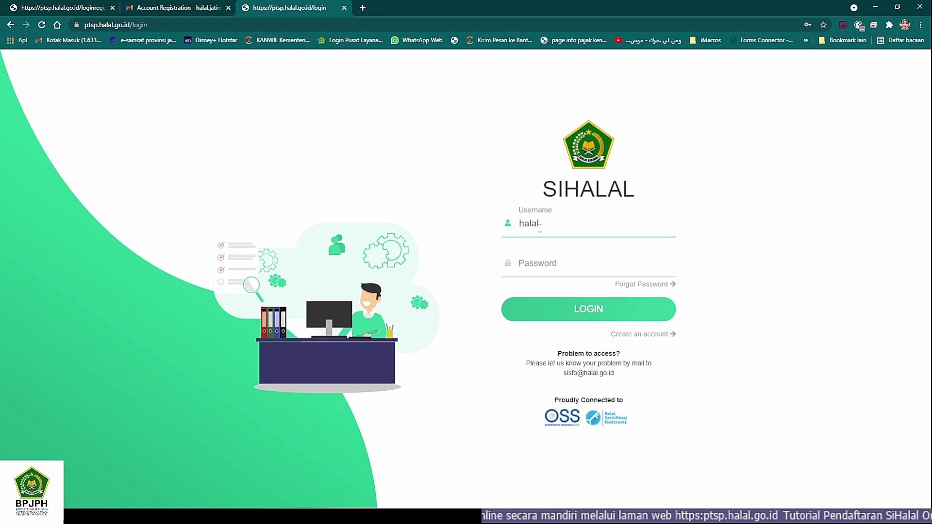
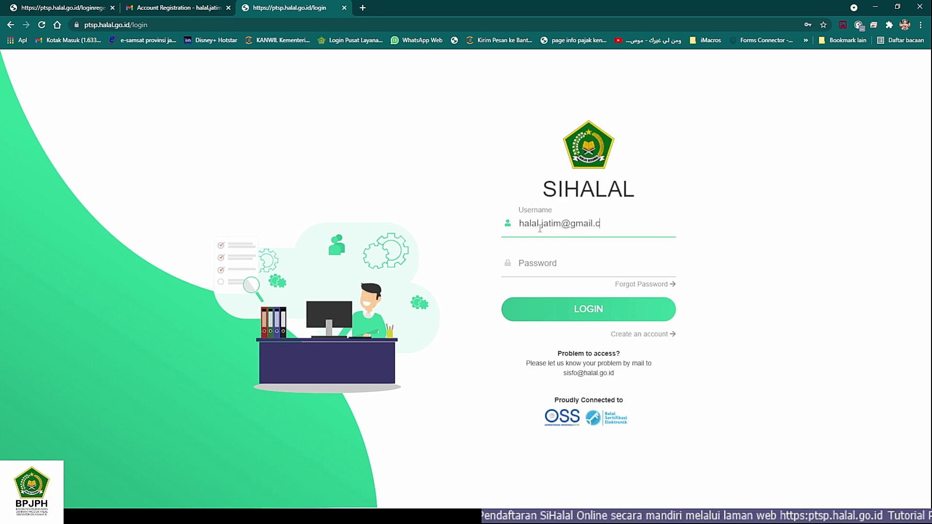
{"action": "key", "text": "Tab"}
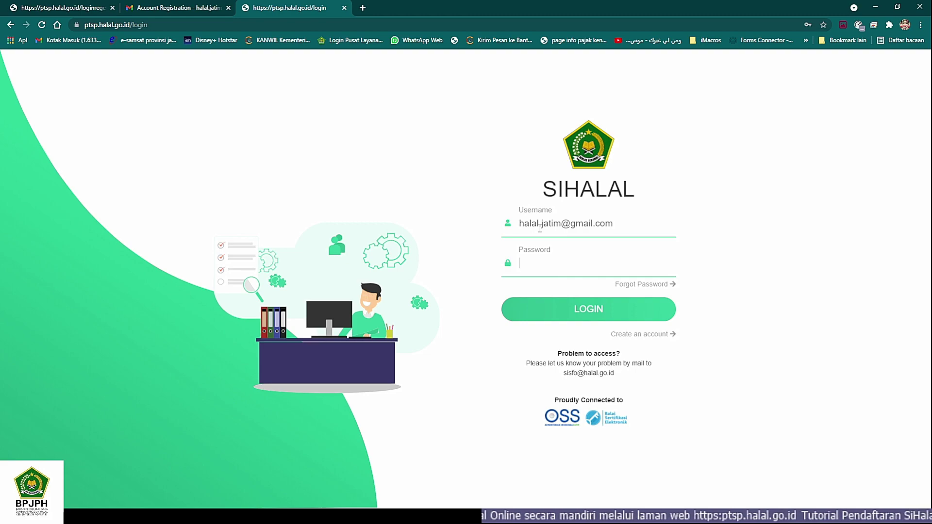
{"action": "type", "text": "•••••••••"}
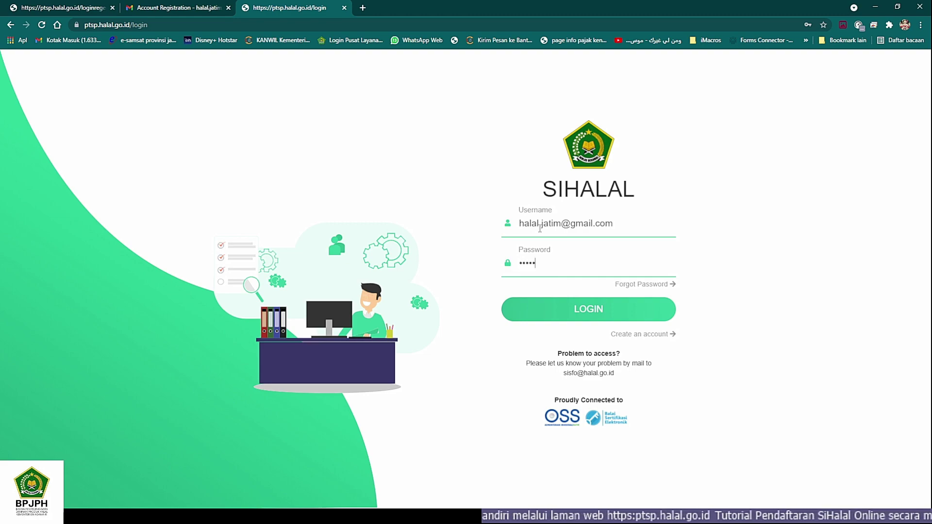
{"action": "type", "text": "••"}
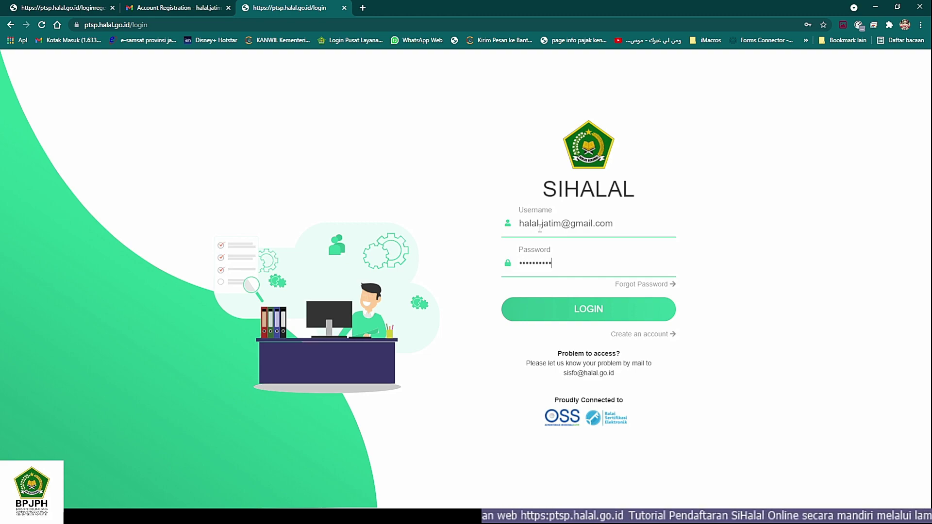
{"action": "key", "text": "Return"}
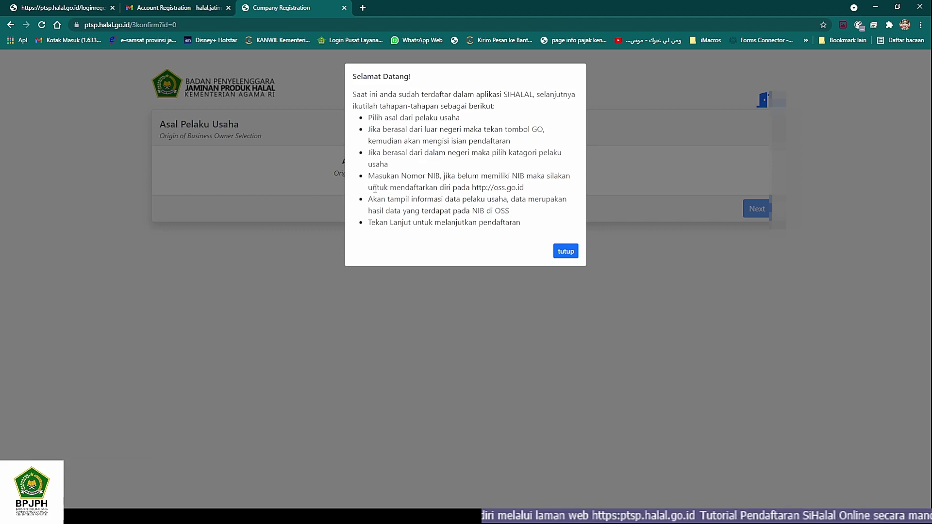
{"action": "left_click_drag", "start_coordinate": [373, 189], "coordinate": [508, 195]}
{"action": "left_click", "coordinate": [467, 203]}
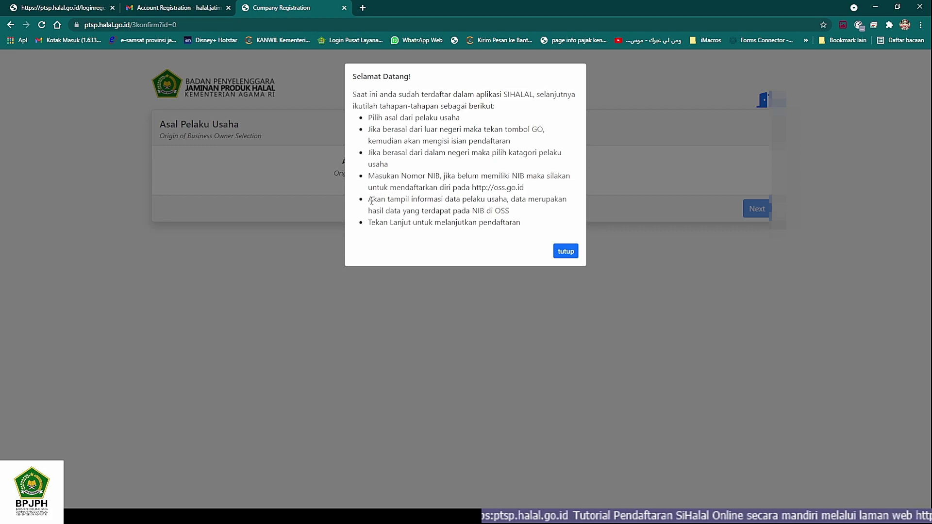
{"action": "left_click_drag", "start_coordinate": [370, 200], "coordinate": [510, 211]}
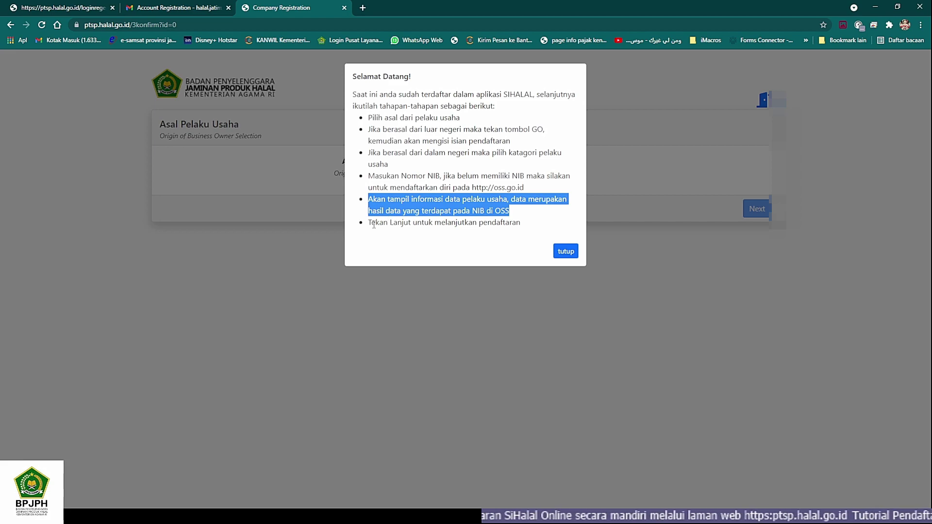
{"action": "left_click_drag", "start_coordinate": [370, 223], "coordinate": [425, 232]}
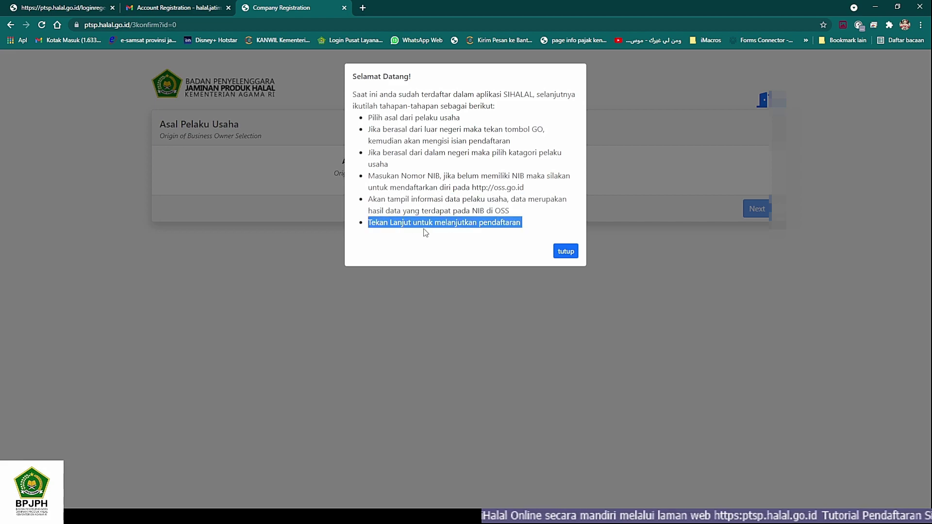
{"action": "left_click", "coordinate": [365, 204]}
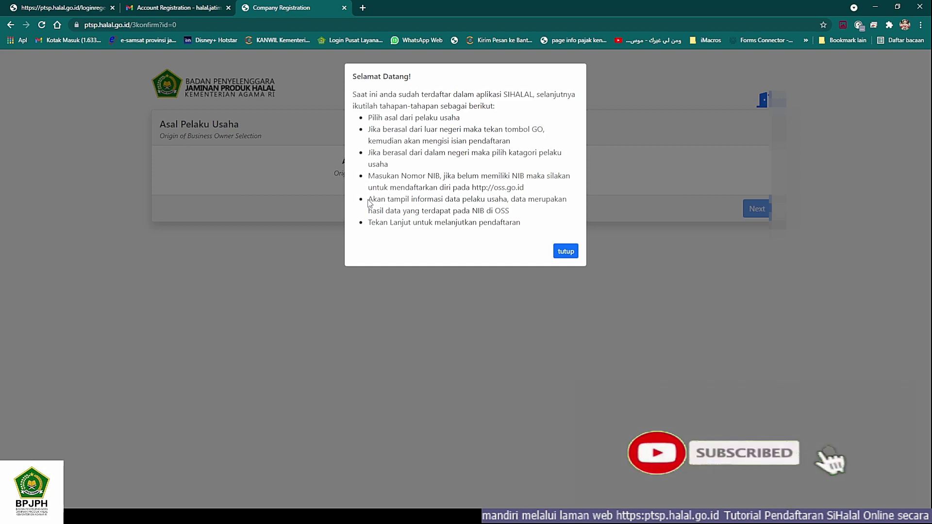
{"action": "left_click_drag", "start_coordinate": [368, 199], "coordinate": [514, 215]}
{"action": "left_click", "coordinate": [390, 173]}
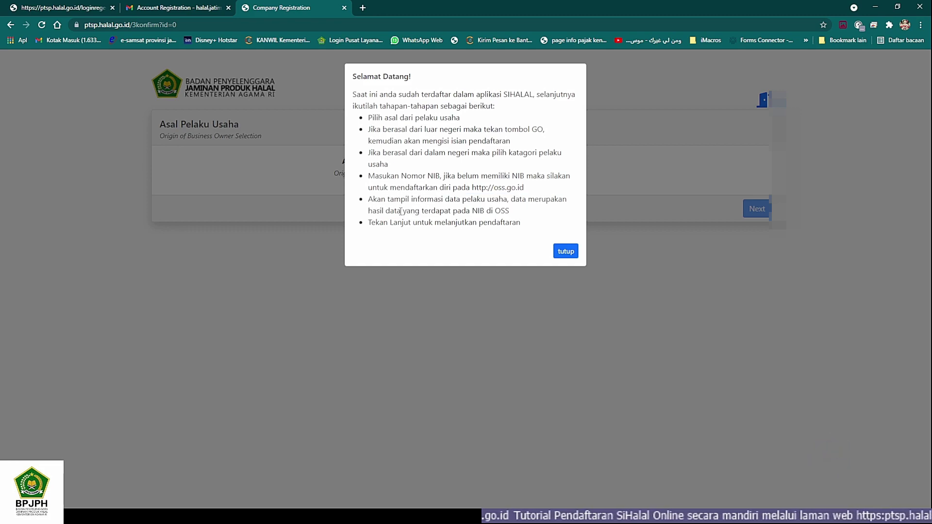
Step: Close the 'Selamat Datang!' notice and choose 'Dalam Negeri / Domestic' as the owner's origin
{"action": "left_click", "coordinate": [563, 254]}
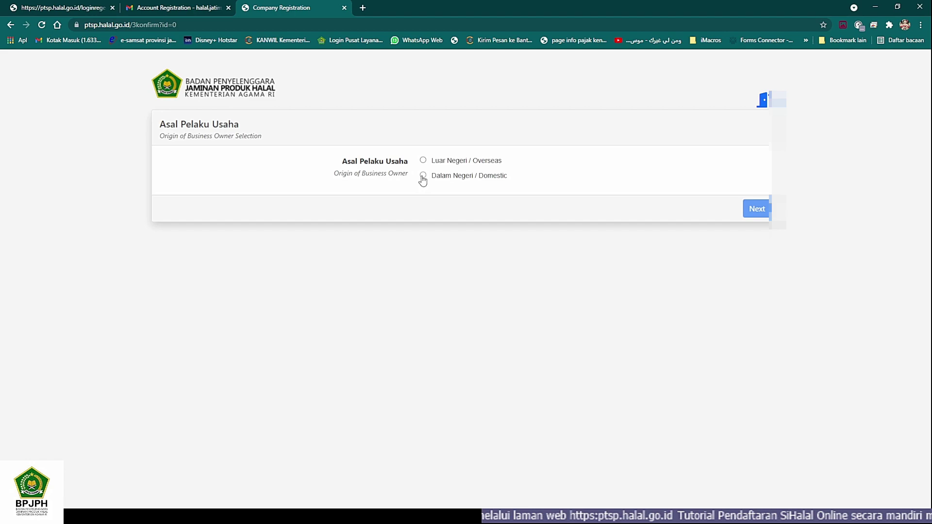
{"action": "left_click", "coordinate": [422, 177]}
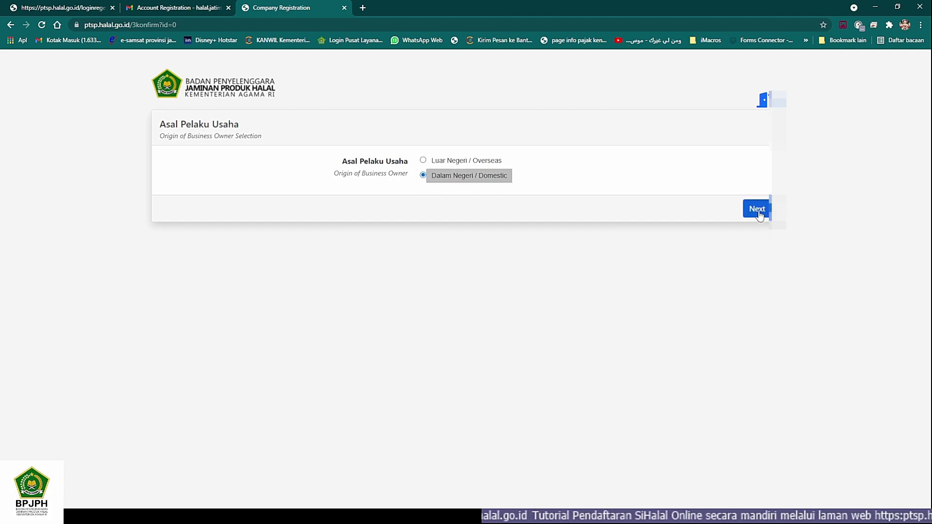
Step: Choose Usaha Mikro Kecil and enter the company's NIB number, copying it from another window
{"action": "left_click", "coordinate": [757, 209]}
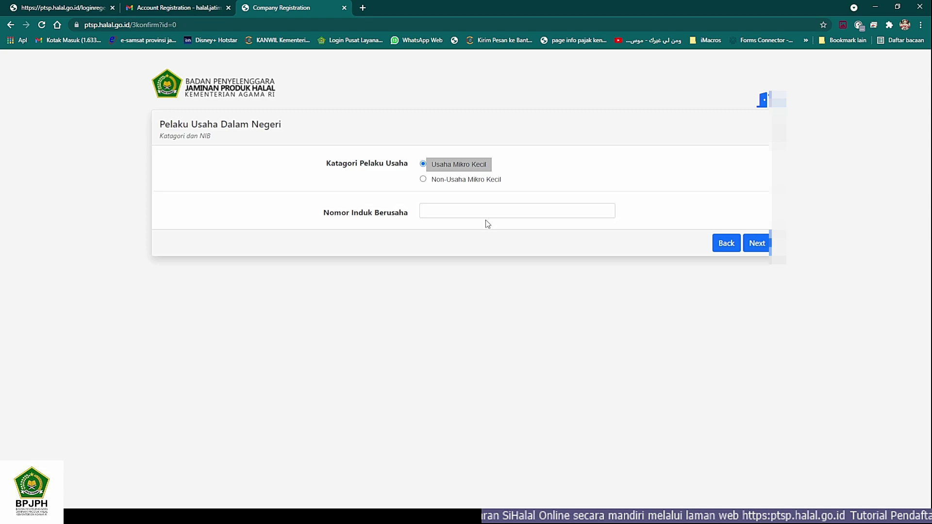
{"action": "left_click", "coordinate": [437, 210]}
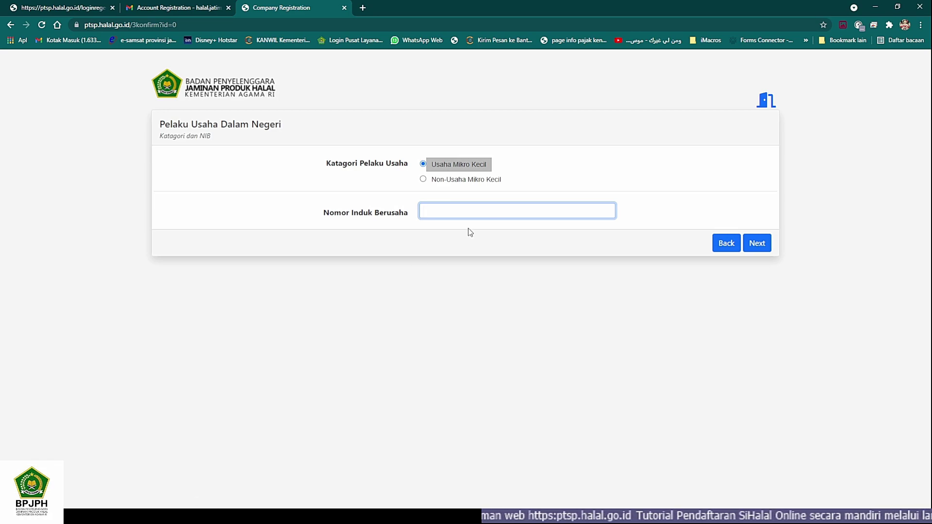
{"action": "key", "text": "alt+Tab"}
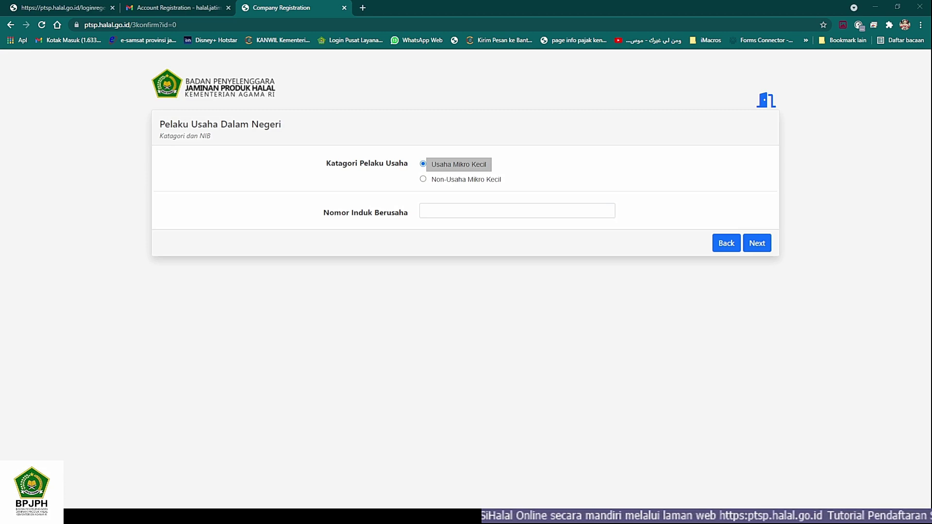
{"action": "key", "text": "alt+Tab"}
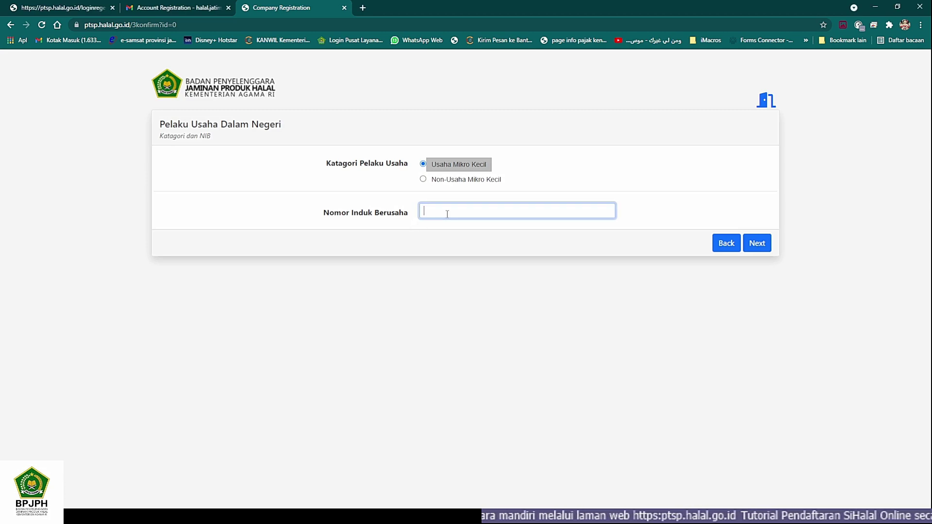
{"action": "key", "text": "alt+Tab"}
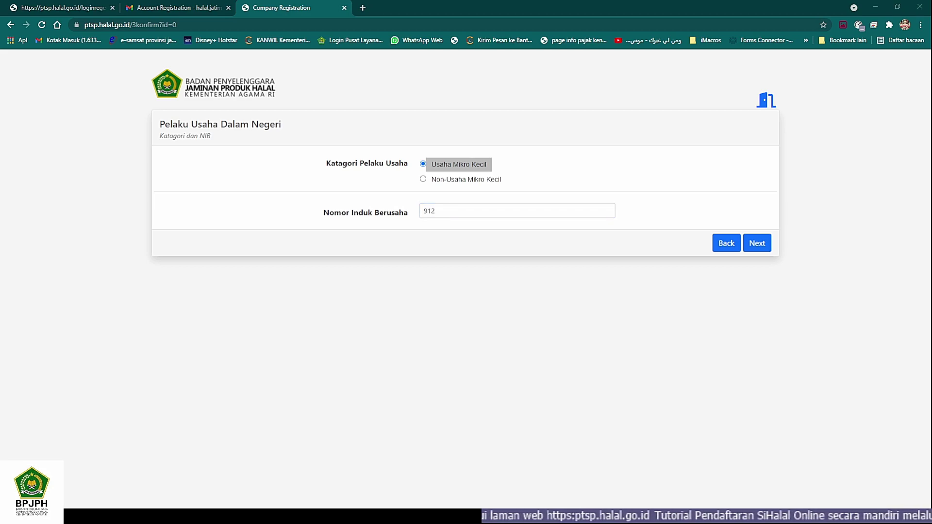
{"action": "key", "text": "alt+Tab"}
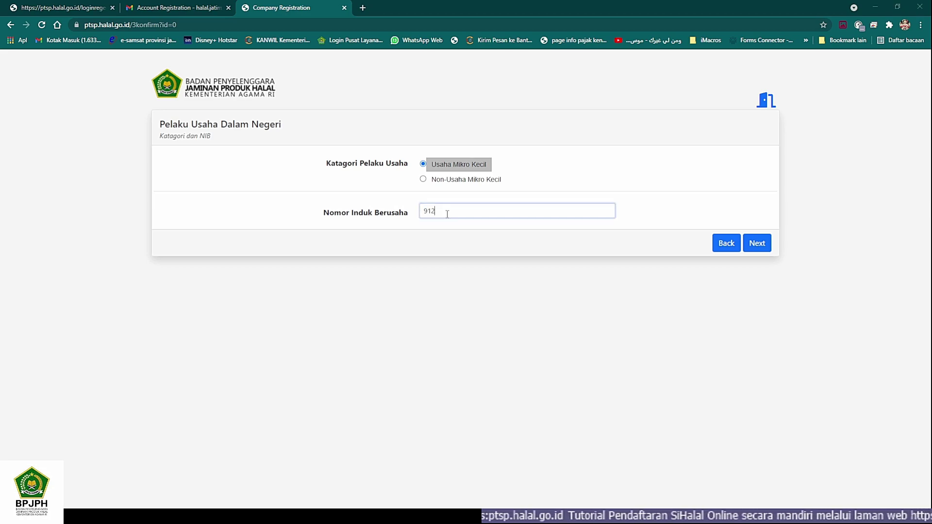
{"action": "key", "text": "alt+Tab"}
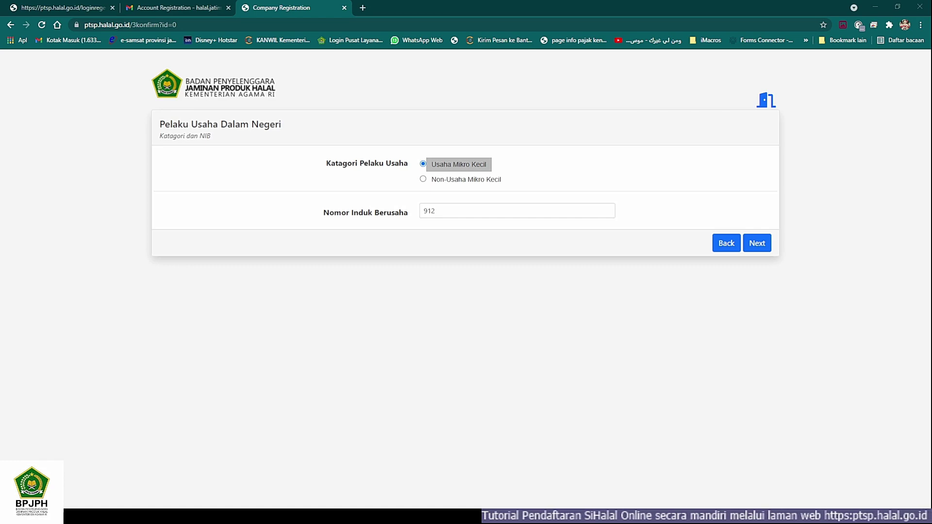
{"action": "key", "text": "alt+Tab"}
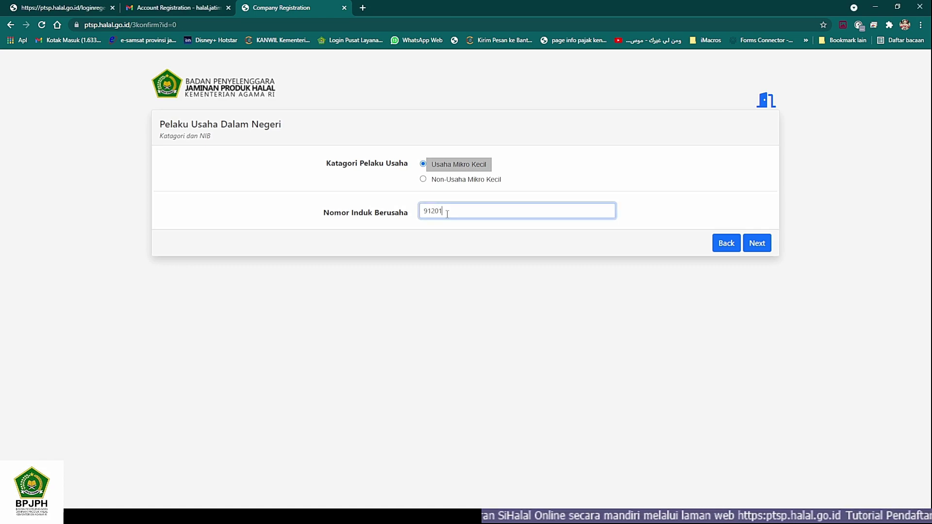
{"action": "key", "text": "alt+Tab"}
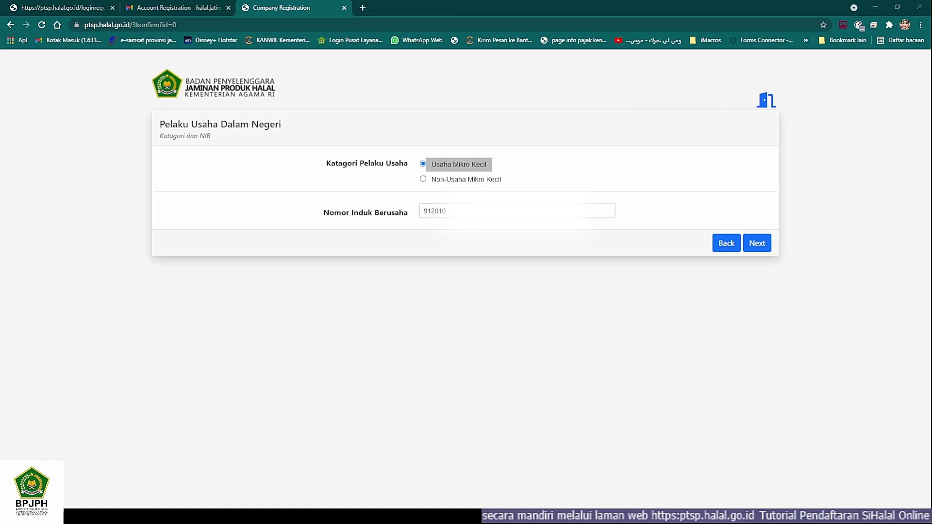
{"action": "key", "text": "alt+Tab"}
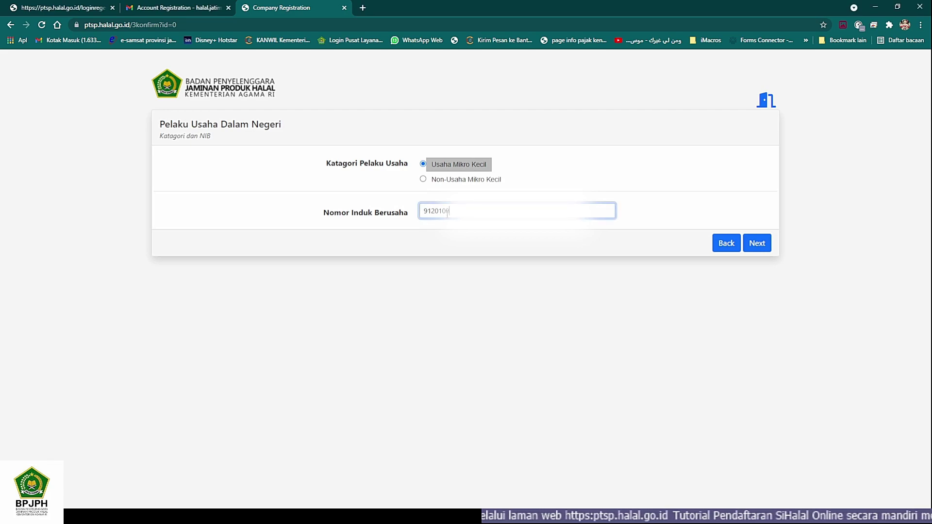
{"action": "key", "text": "alt+Tab"}
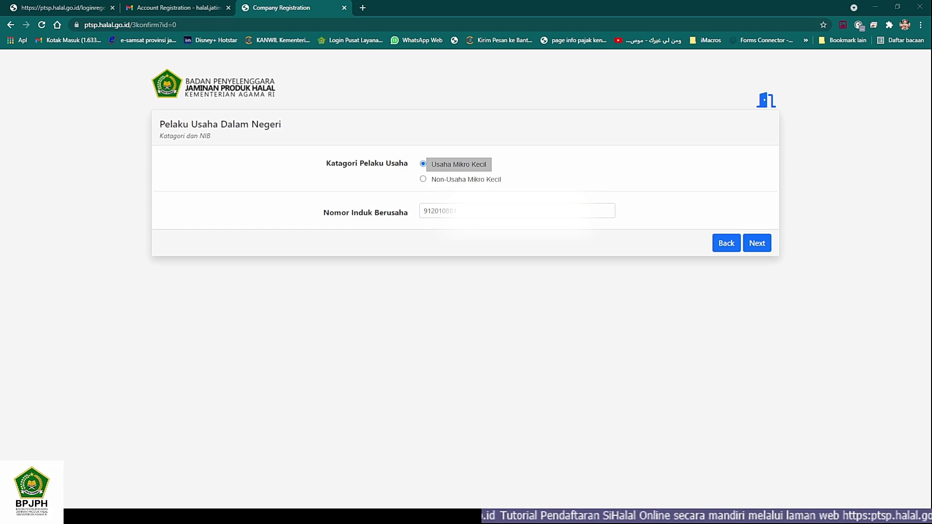
{"action": "key", "text": "alt+Tab"}
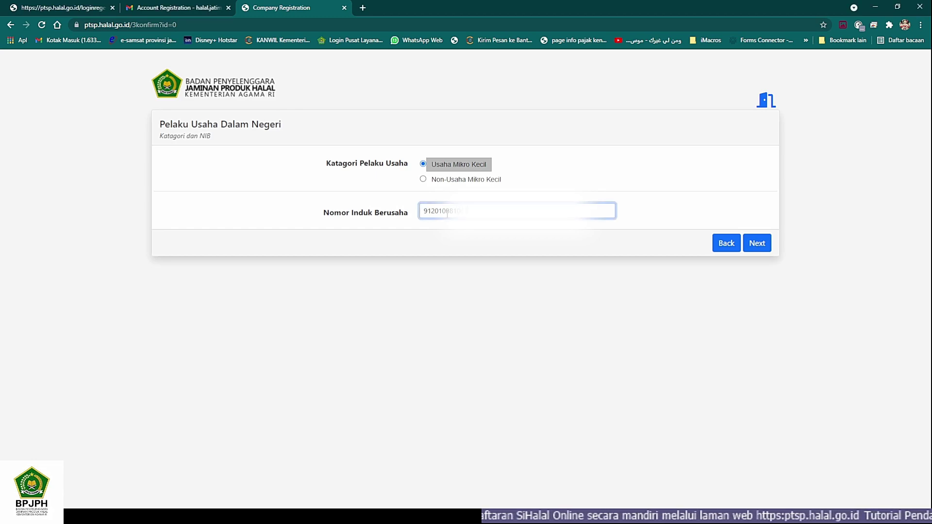
{"action": "key", "text": "alt+Tab"}
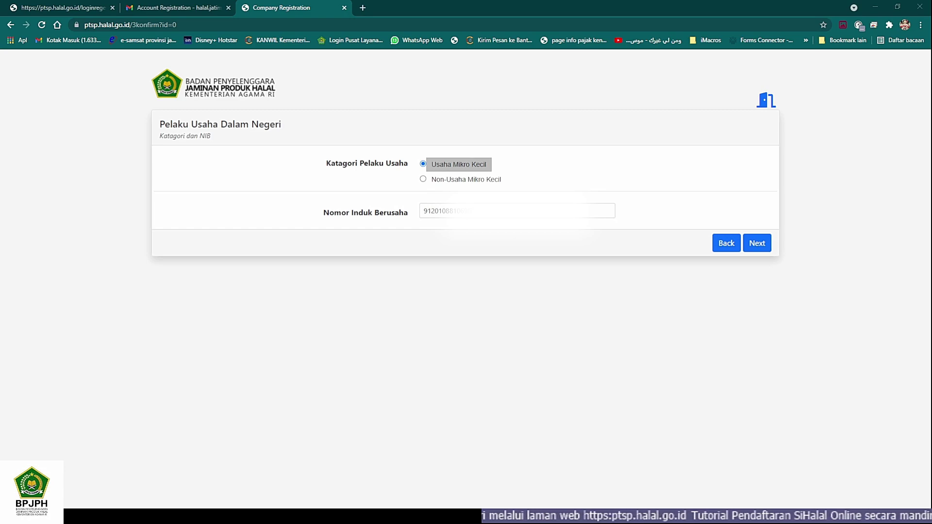
{"action": "key", "text": "alt+Tab"}
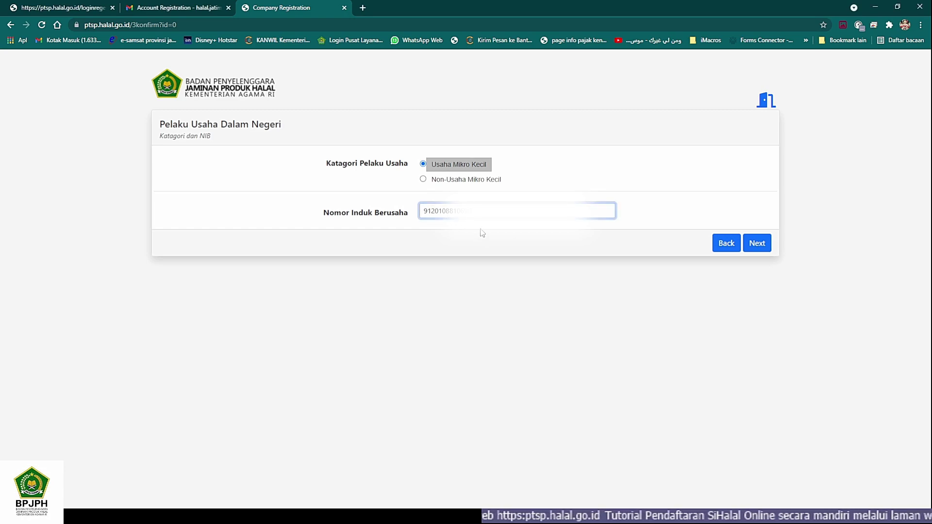
Step: Check the entered NIB number and submit the business category and NIB
{"action": "double_click", "coordinate": [422, 209]}
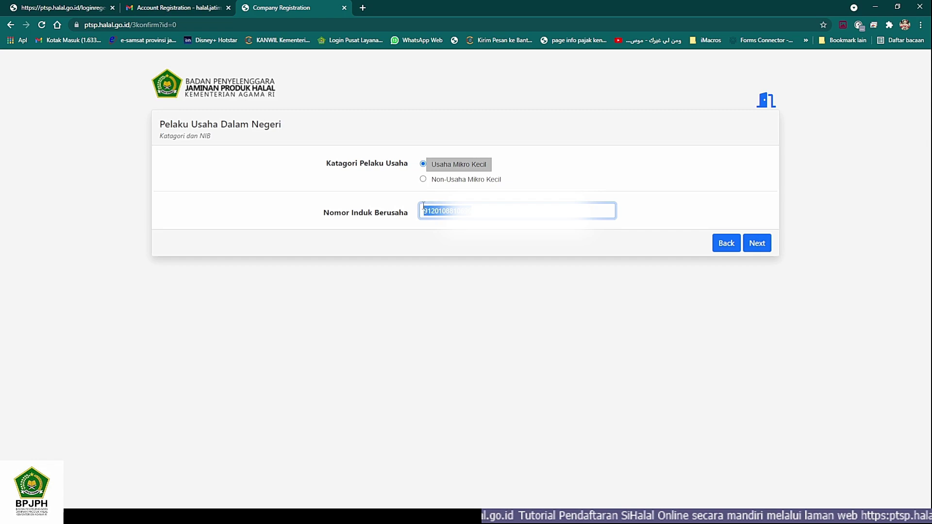
{"action": "left_click", "coordinate": [614, 211]}
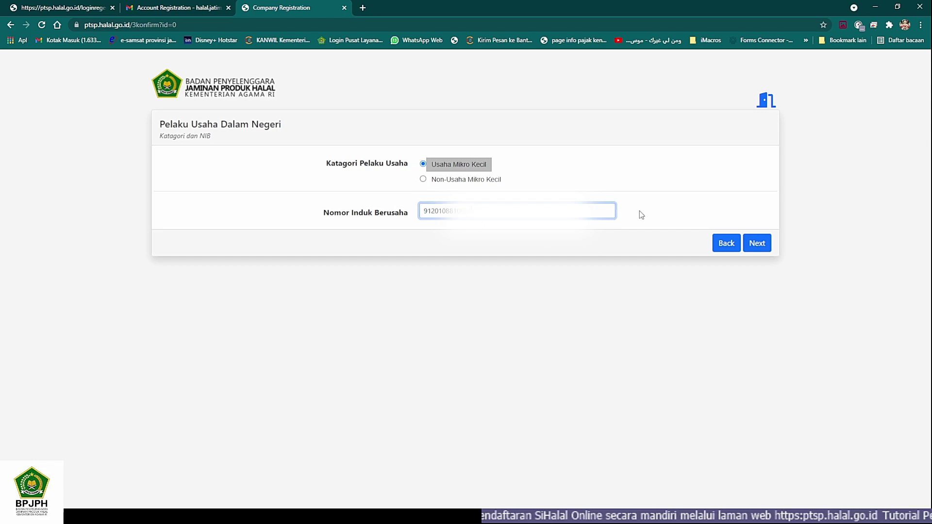
{"action": "left_click", "coordinate": [763, 245]}
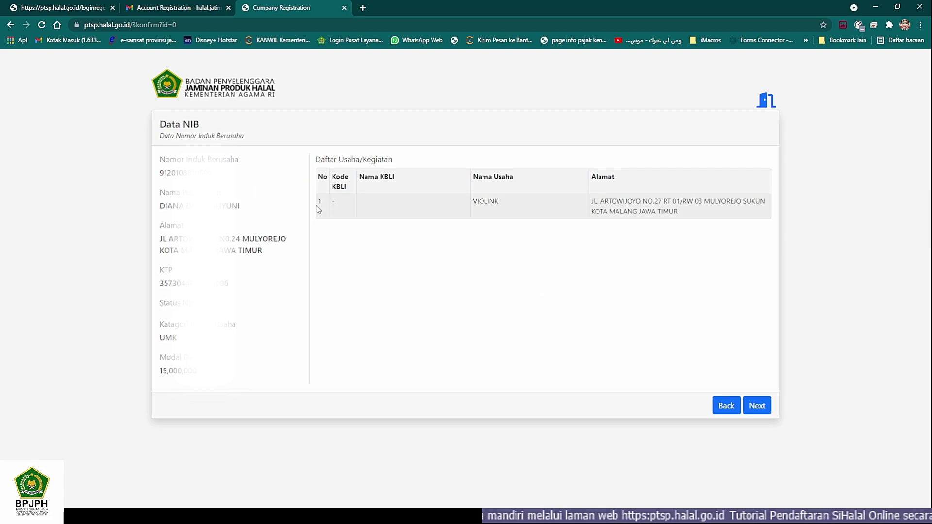
Step: Accept the VIOLINK business listed on the Data NIB page to reach the Dashboard Pelaku Usaha
{"action": "left_click", "coordinate": [759, 411]}
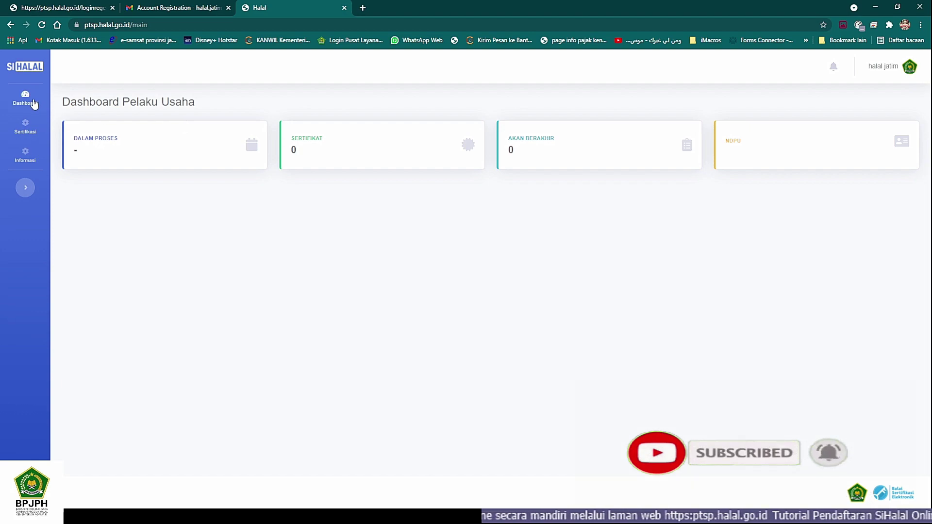
Step: Browse the Sertifikasi and Informasi sidebar menus, go back to Dashboard Pelaku Usaha, and reopen Sertifikasi
{"action": "left_click", "coordinate": [26, 125]}
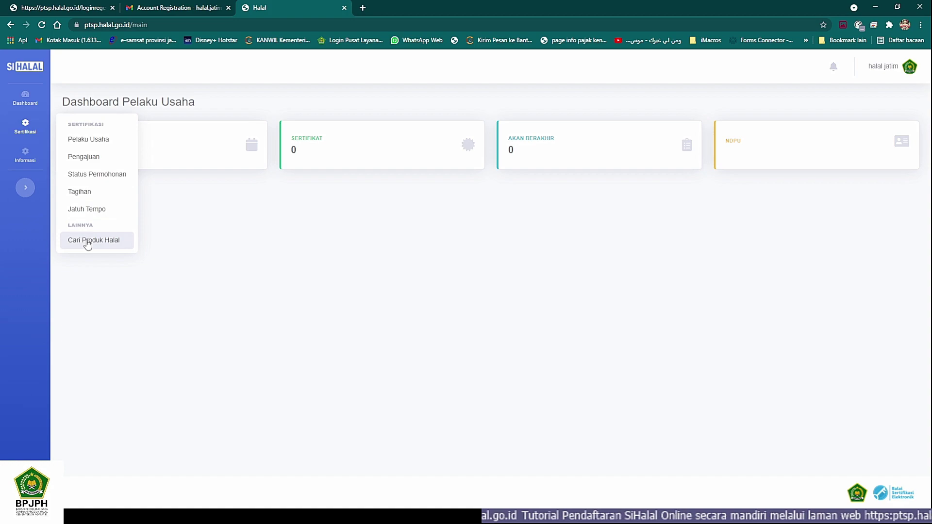
{"action": "left_click", "coordinate": [26, 155]}
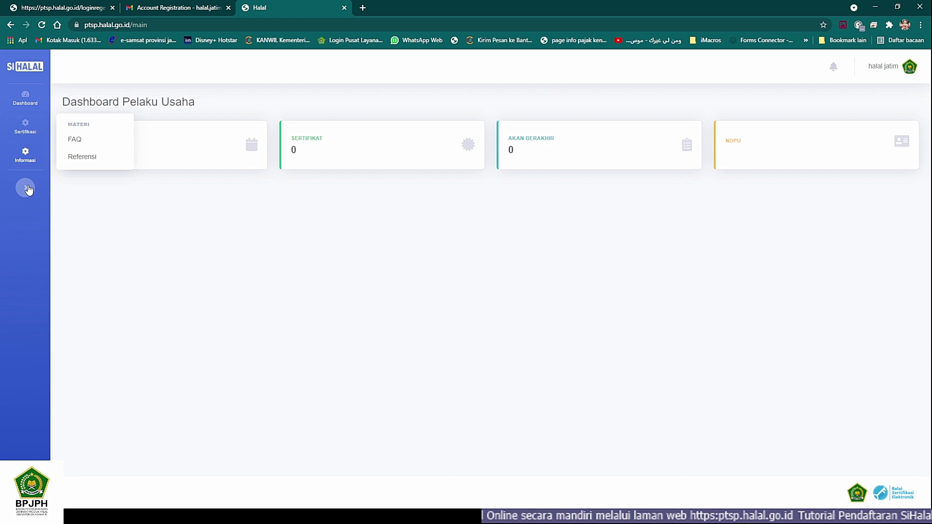
{"action": "left_click", "coordinate": [27, 98]}
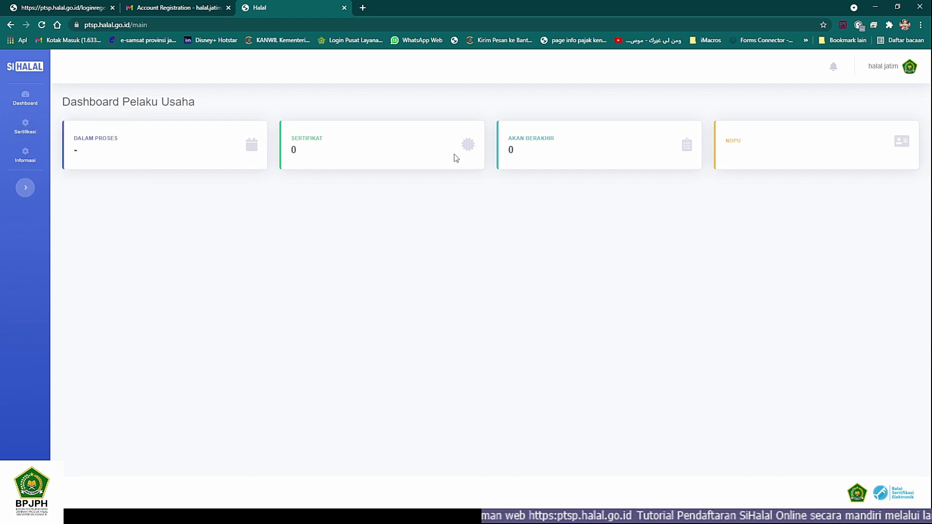
{"action": "left_click", "coordinate": [27, 130]}
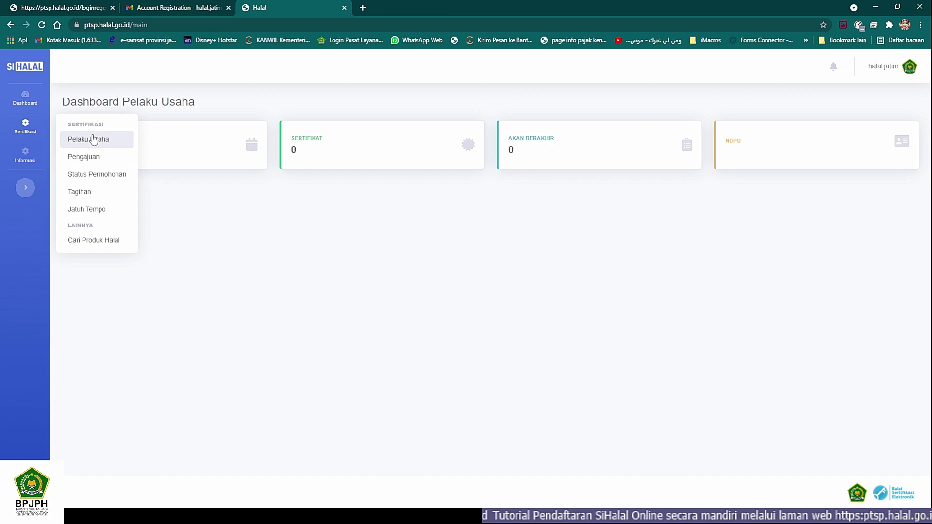
Step: Open Sertifikasi > Pelaku Usaha and review the NIB, NPWP and empty Pabrik tables
{"action": "left_click", "coordinate": [89, 143]}
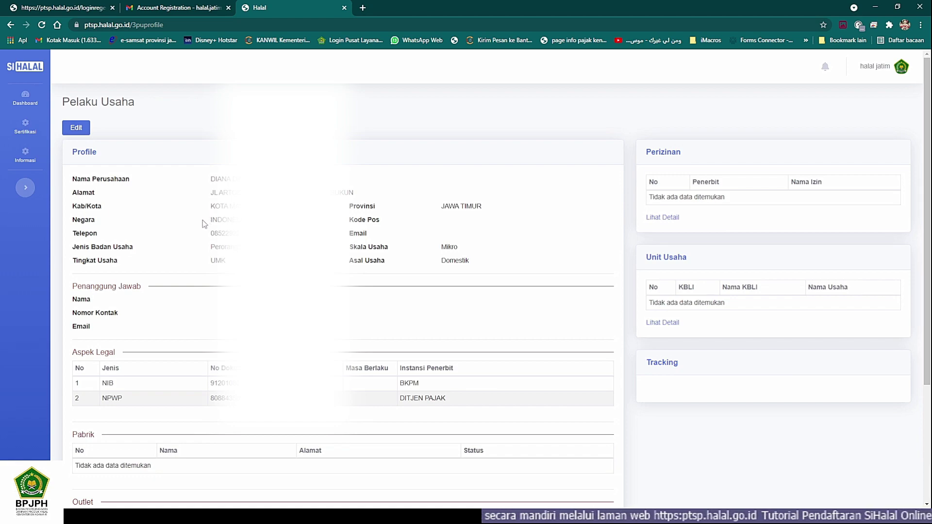
{"action": "scroll", "coordinate": [202, 220], "scroll_direction": "down", "scroll_amount": 2}
{"action": "scroll", "coordinate": [203, 220], "scroll_direction": "up", "scroll_amount": 2}
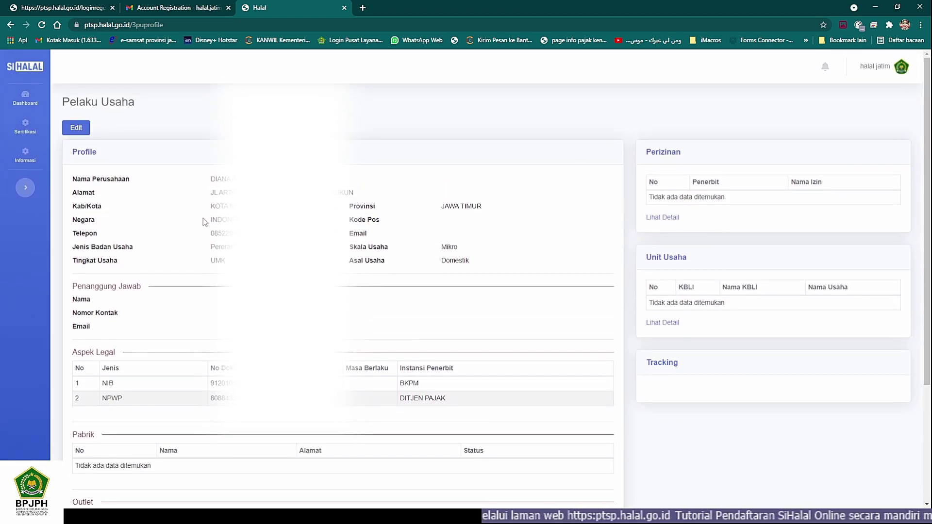
{"action": "scroll", "coordinate": [203, 219], "scroll_direction": "down", "scroll_amount": 3}
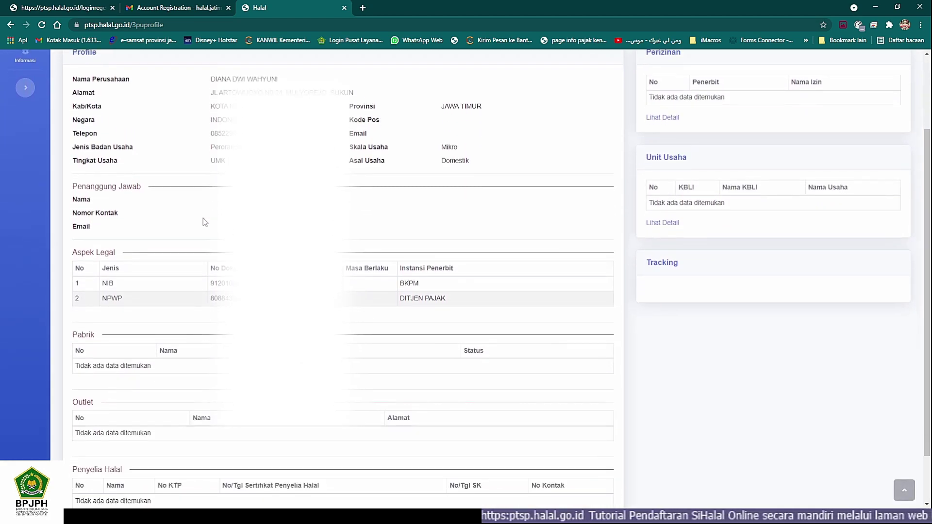
{"action": "scroll", "coordinate": [203, 217], "scroll_direction": "up", "scroll_amount": 3}
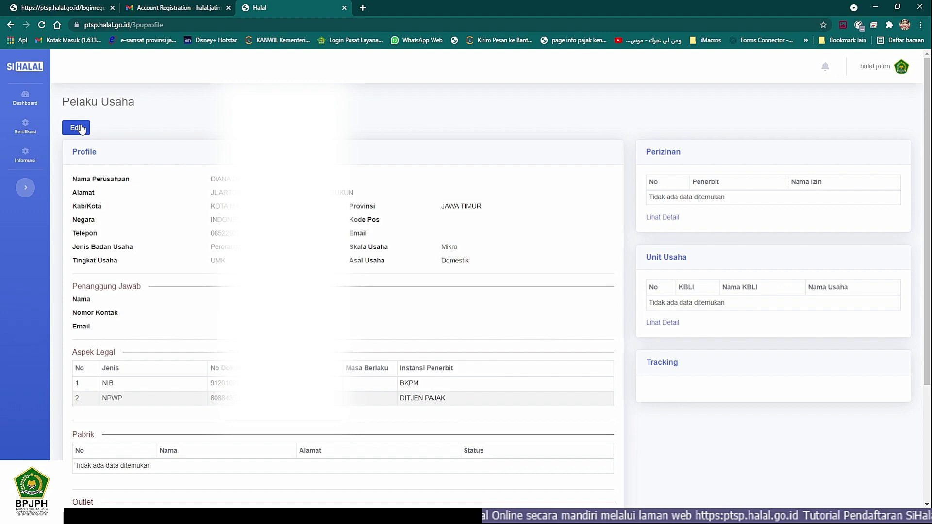
Step: Put the Pelaku Usaha profile into Edit mode and select the Penanggung Jawab Nama field
{"action": "left_click", "coordinate": [77, 128]}
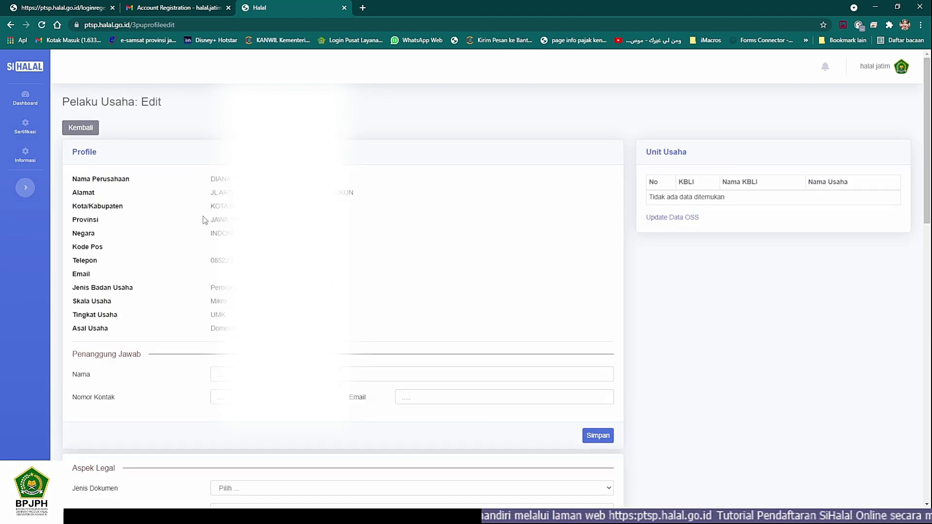
{"action": "scroll", "coordinate": [189, 186], "scroll_direction": "down", "scroll_amount": 1}
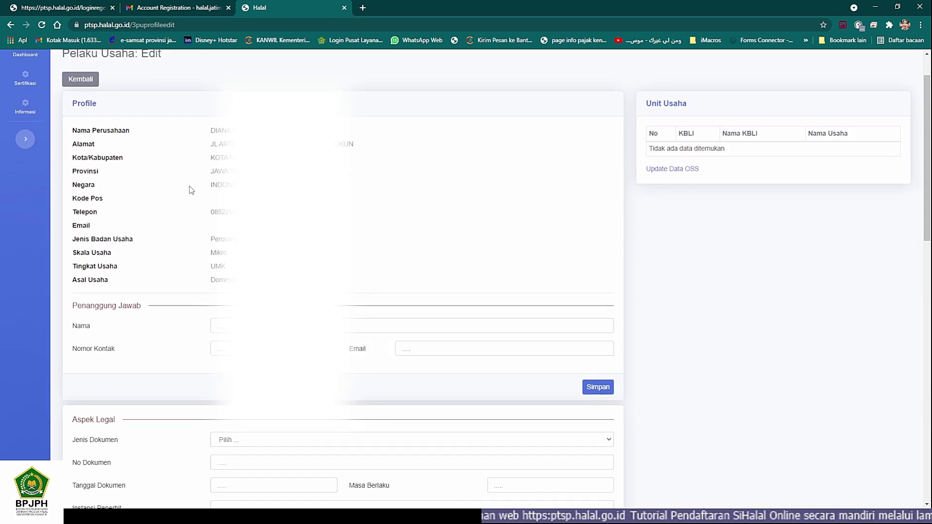
{"action": "scroll", "coordinate": [189, 186], "scroll_direction": "down", "scroll_amount": 5}
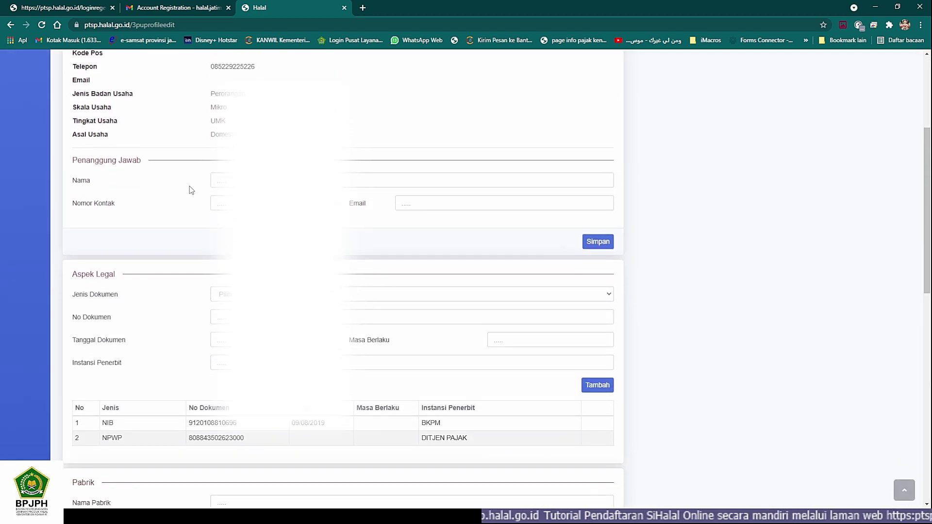
{"action": "scroll", "coordinate": [189, 189], "scroll_direction": "down", "scroll_amount": 5}
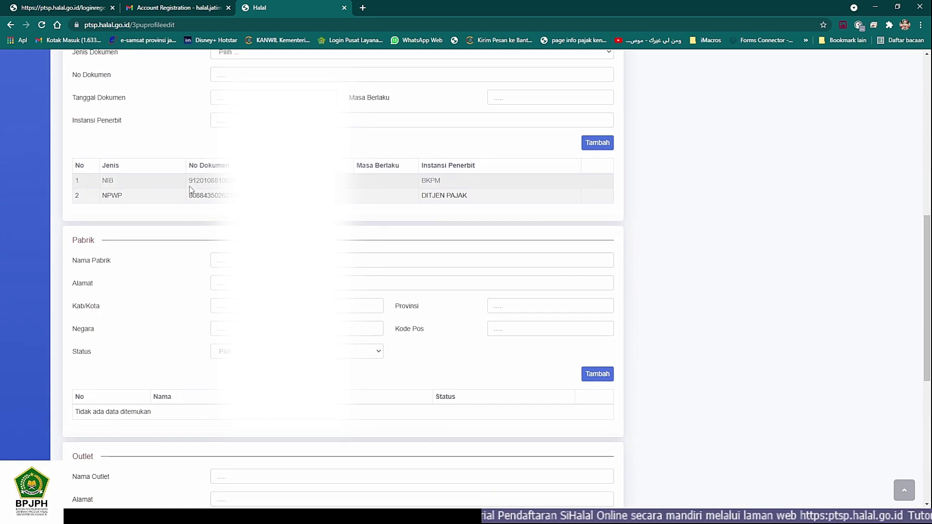
{"action": "scroll", "coordinate": [189, 186], "scroll_direction": "down", "scroll_amount": 5}
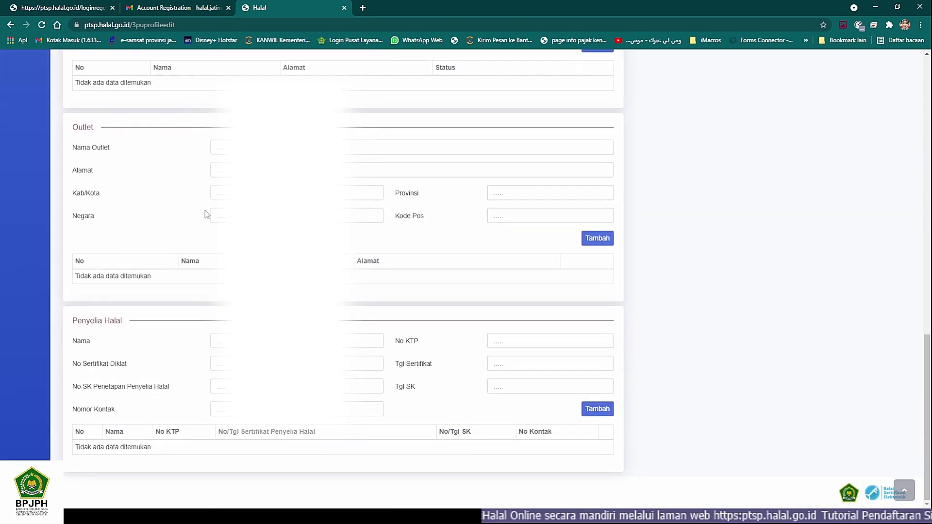
{"action": "scroll", "coordinate": [225, 237], "scroll_direction": "up", "scroll_amount": 9}
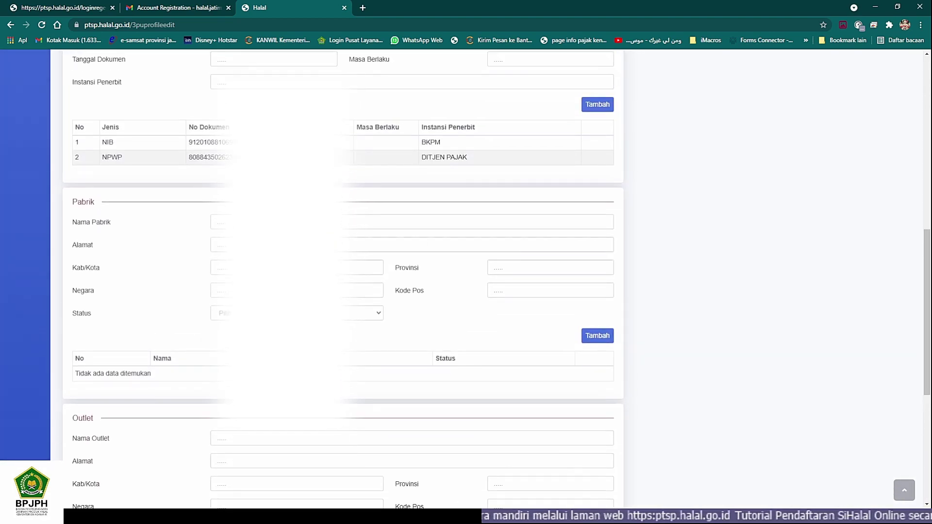
{"action": "scroll", "coordinate": [340, 279], "scroll_direction": "up", "scroll_amount": 2}
{"action": "scroll", "coordinate": [466, 282], "scroll_direction": "up", "scroll_amount": 2}
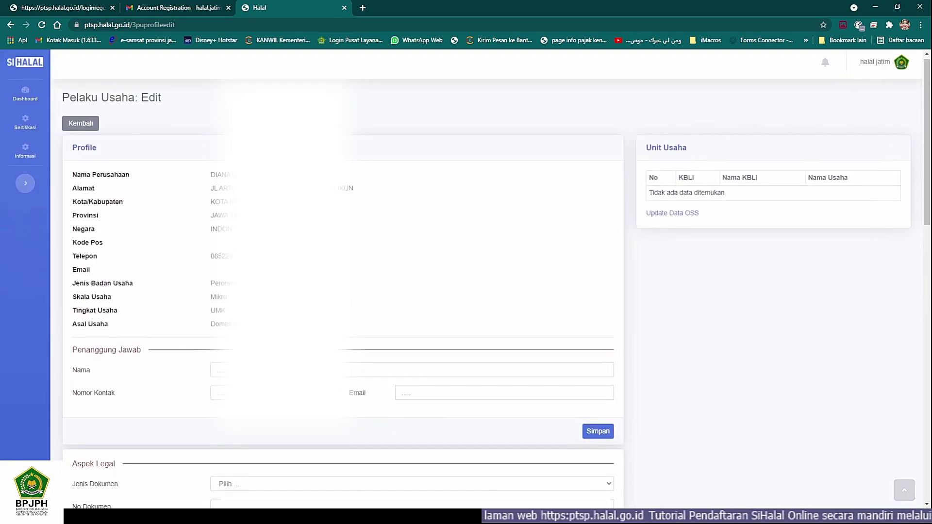
{"action": "scroll", "coordinate": [217, 326], "scroll_direction": "down", "scroll_amount": 2}
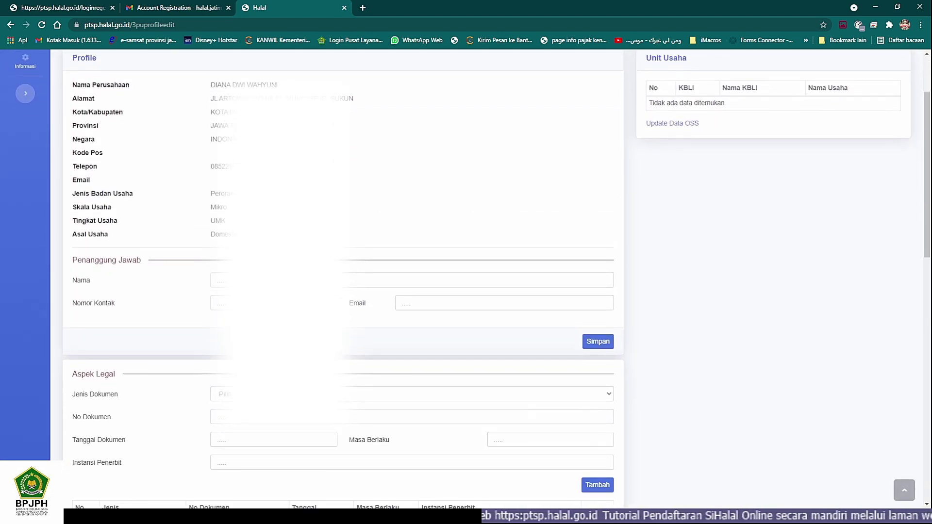
{"action": "scroll", "coordinate": [217, 325], "scroll_direction": "up", "scroll_amount": 2}
{"action": "left_click", "coordinate": [217, 326]}
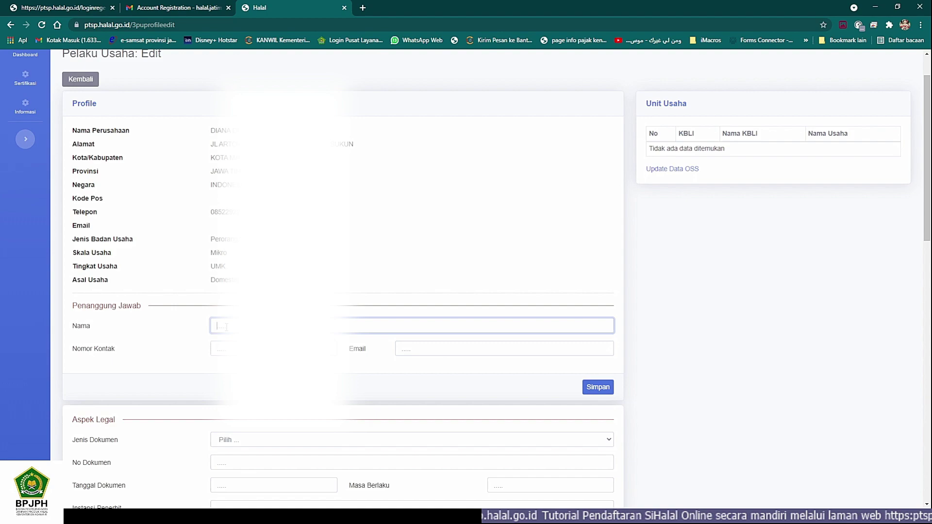
Step: Enter the person-in-charge's name and contact number in the Penanggung Jawab fields
{"action": "left_click", "coordinate": [170, 516]}
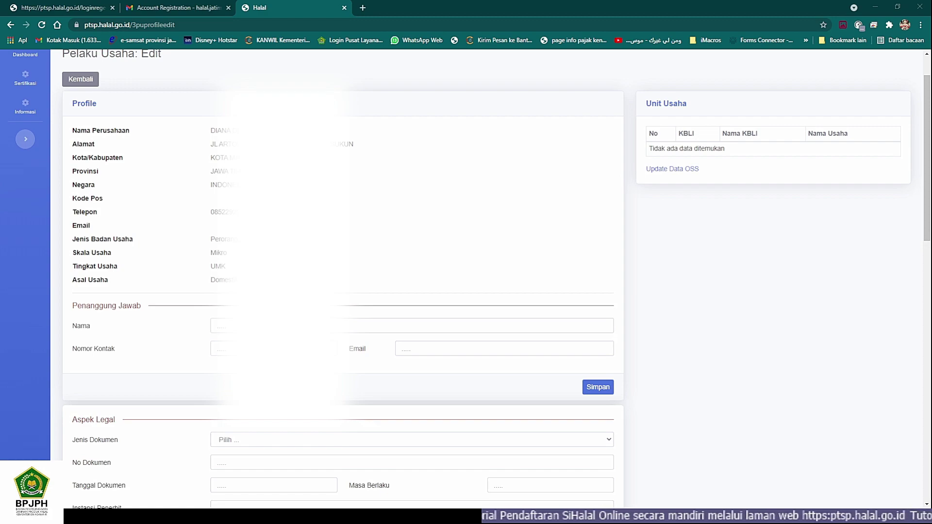
{"action": "left_click", "coordinate": [219, 326]}
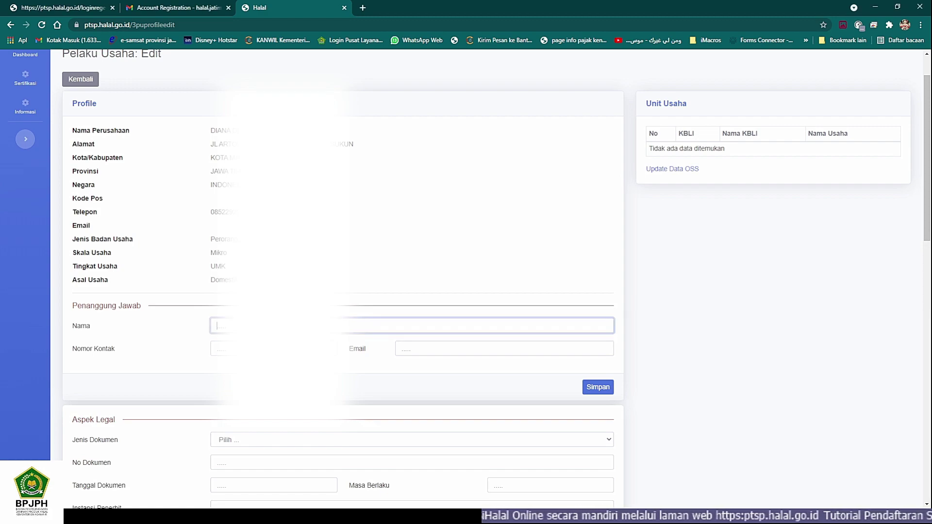
{"action": "type", "text": "Dian"}
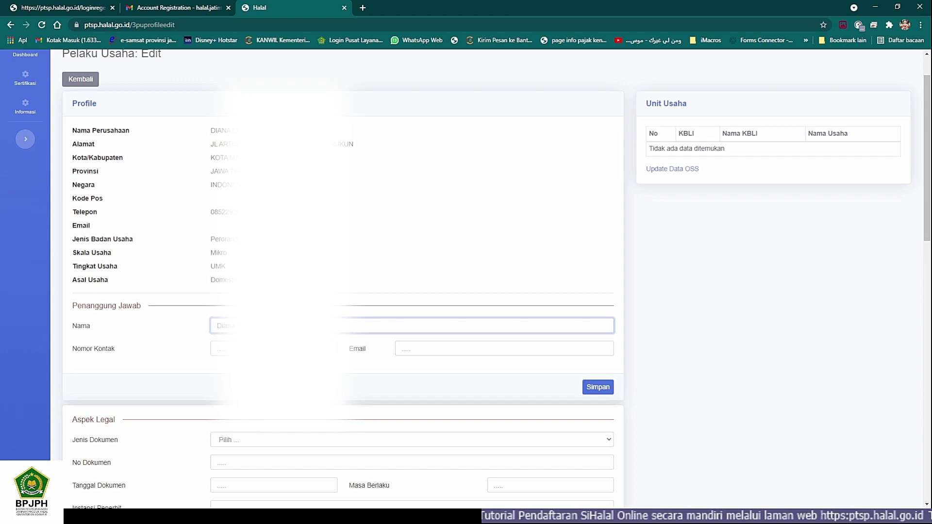
{"action": "key", "text": "Tab"}
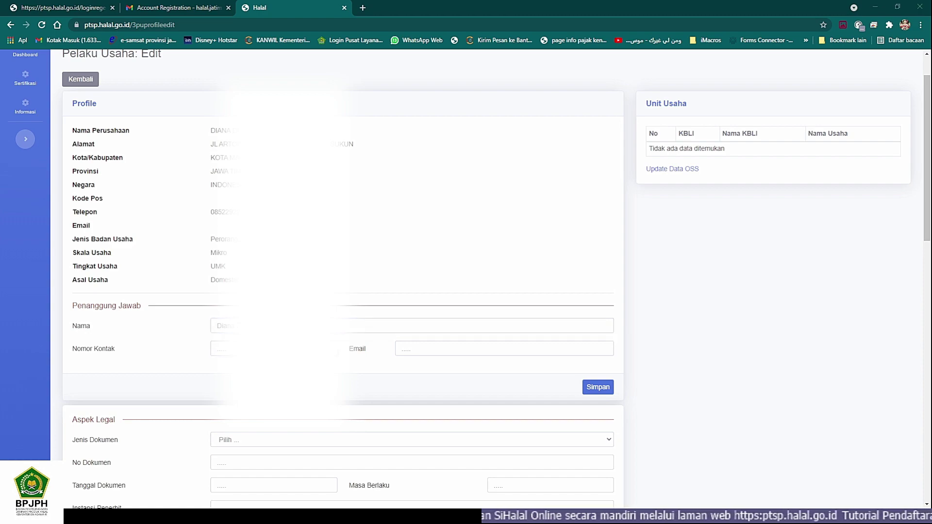
{"action": "type", "text": "0852"}
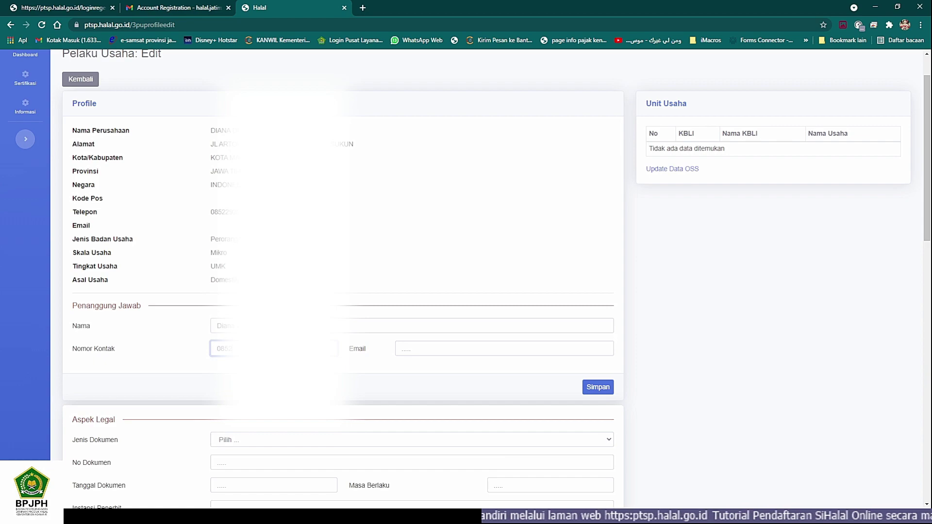
{"action": "key", "text": "alt+Tab"}
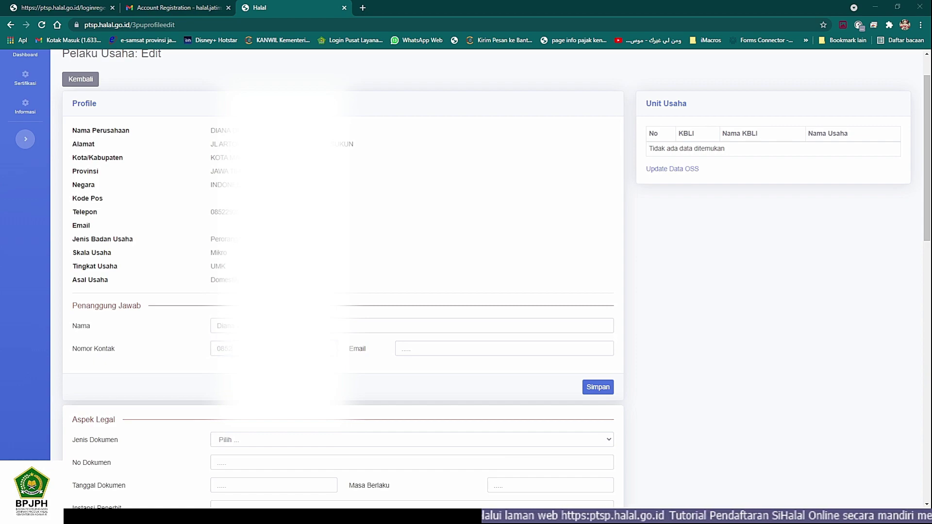
{"action": "key", "text": "alt+Tab"}
{"action": "key", "text": "alt+Tab"}
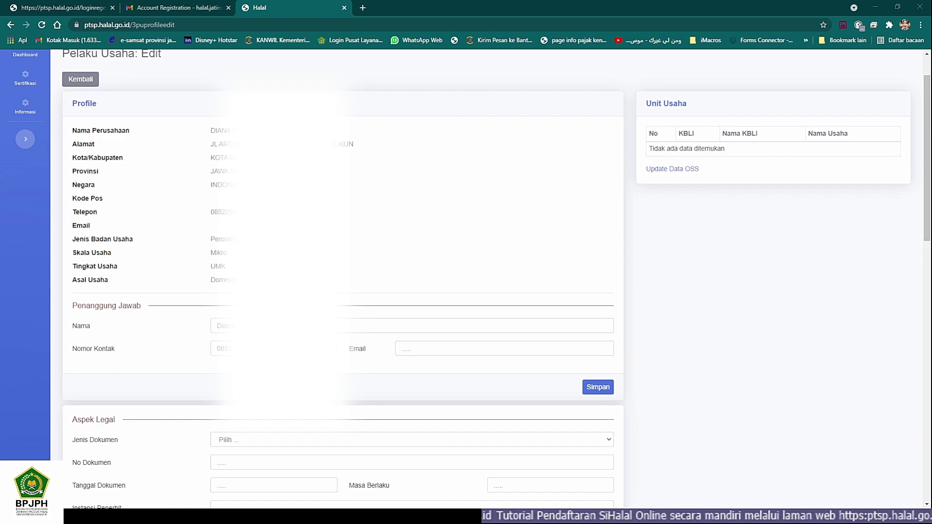
{"action": "key", "text": "alt+Tab"}
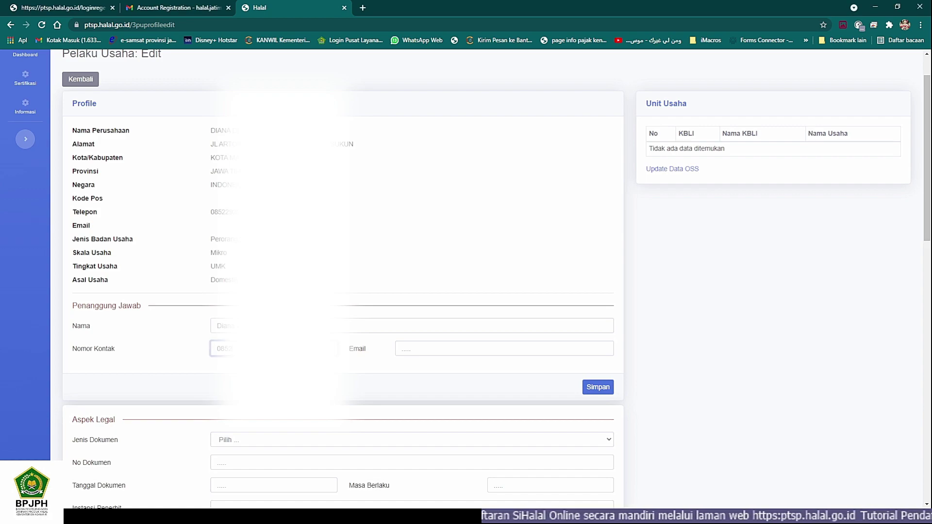
{"action": "key", "text": "alt+Tab"}
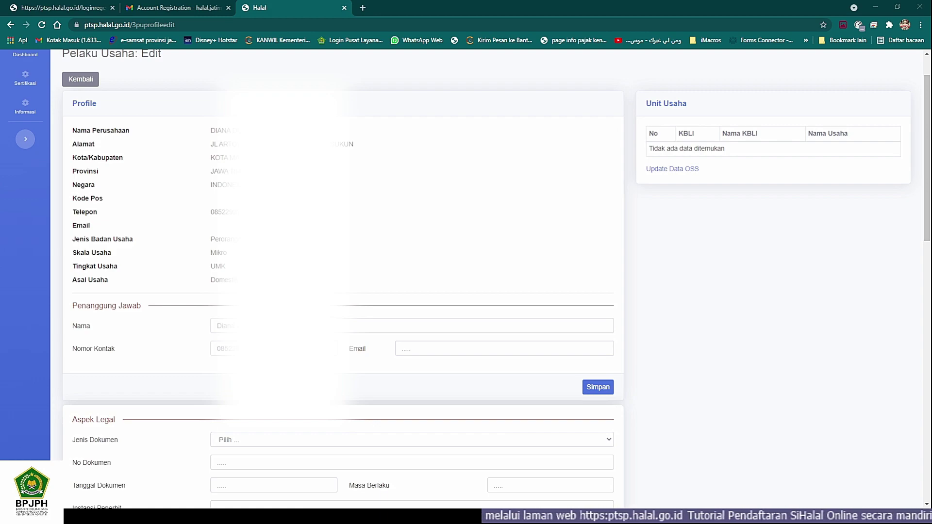
{"action": "key", "text": "alt+Tab"}
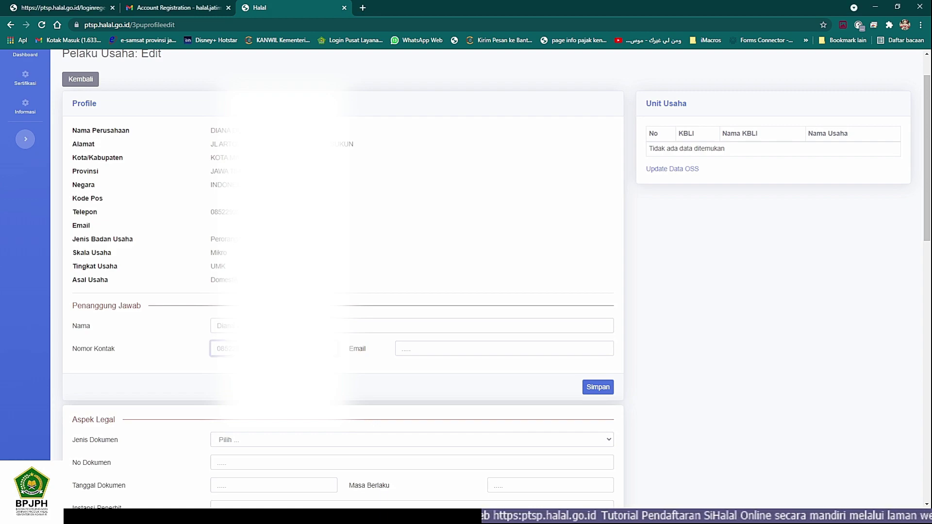
{"action": "key", "text": "alt+Tab"}
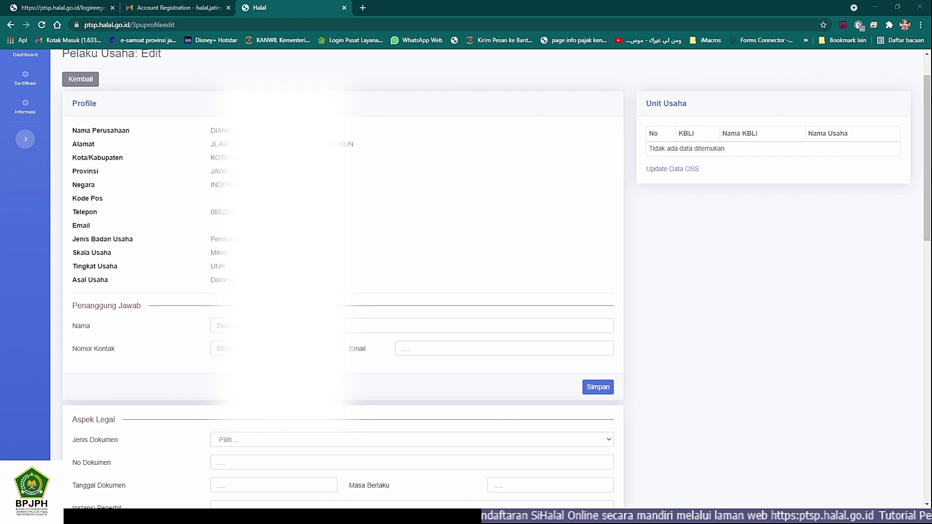
{"action": "key", "text": "alt+Tab"}
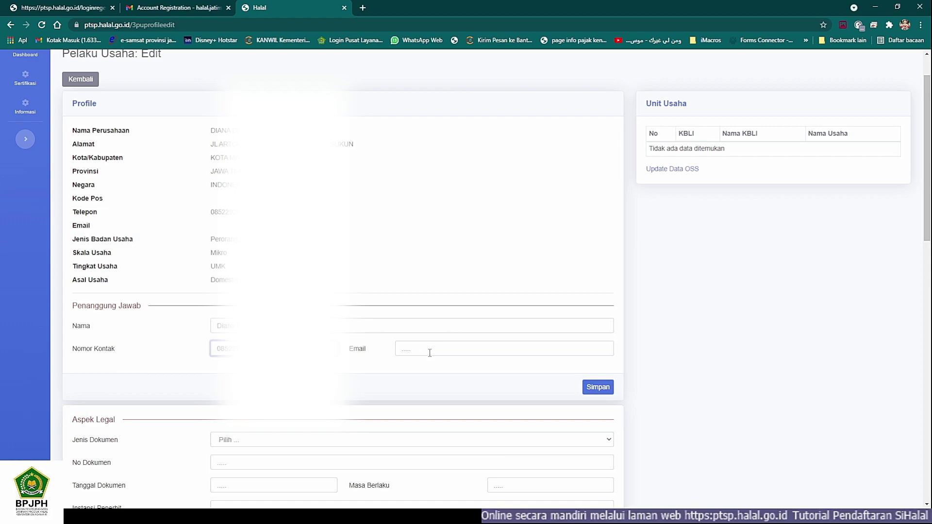
Step: Fill in the person-in-charge's e-mail address and save the details with Simpan
{"action": "left_click", "coordinate": [432, 350]}
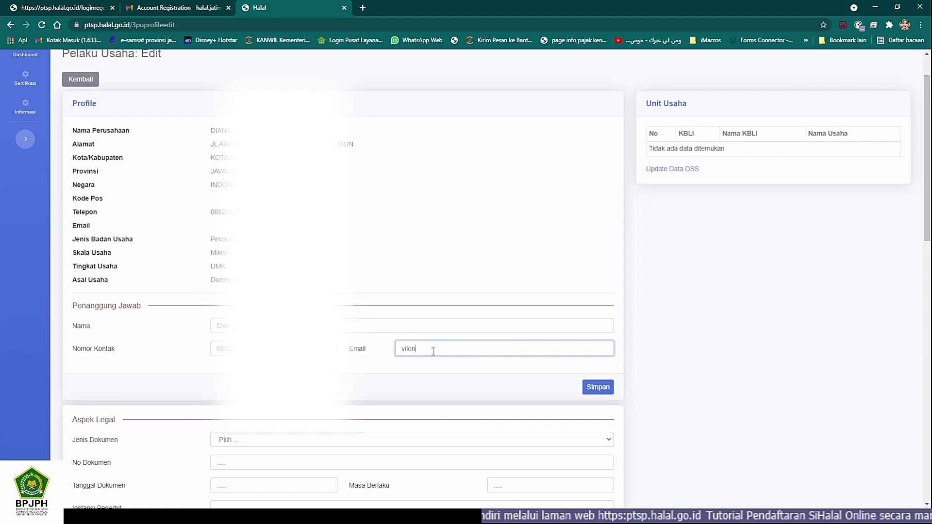
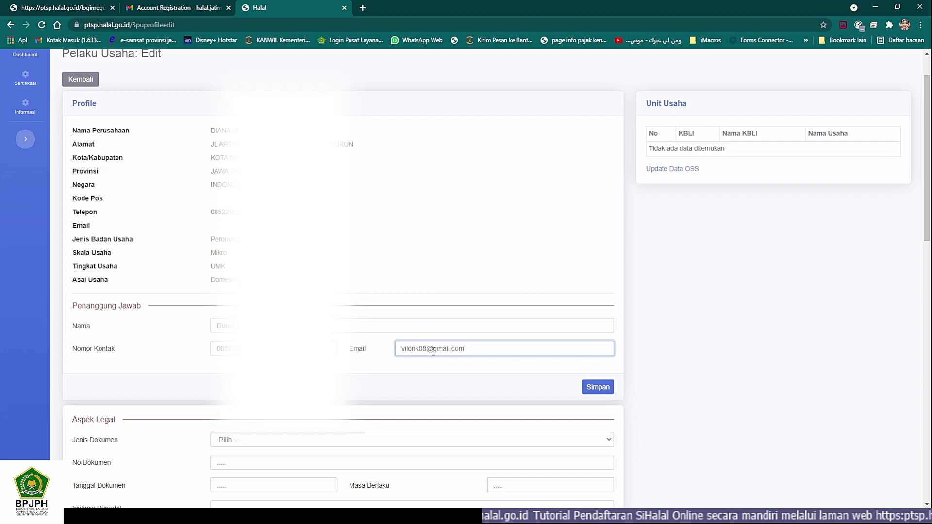
{"action": "scroll", "coordinate": [417, 330], "scroll_direction": "down", "scroll_amount": 3}
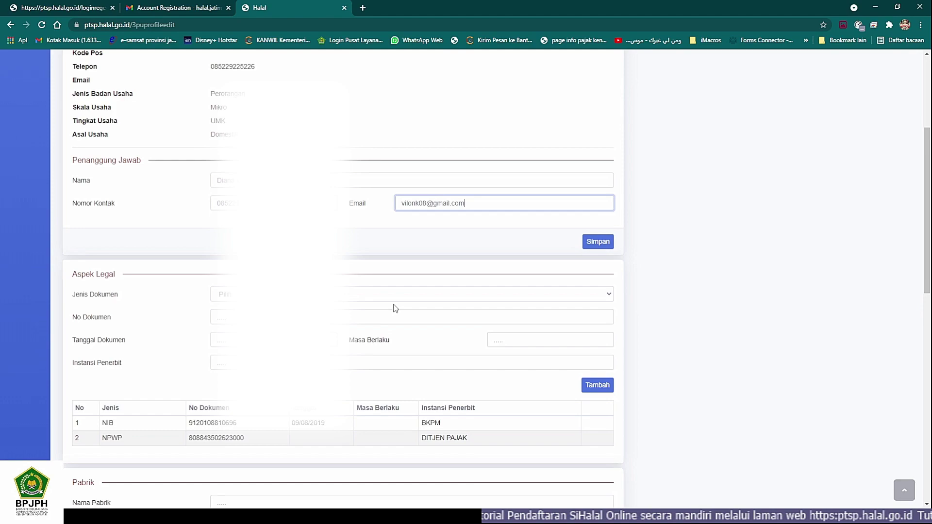
{"action": "left_click", "coordinate": [598, 241]}
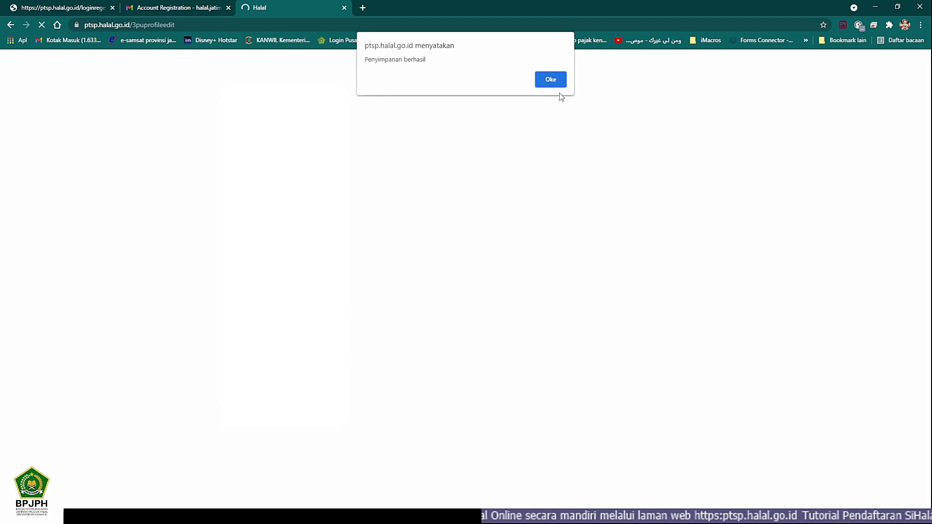
Step: Dismiss the 'Penyimpanan berhasil' alert with Oke and scroll down to Aspek Legal
{"action": "left_click", "coordinate": [545, 86]}
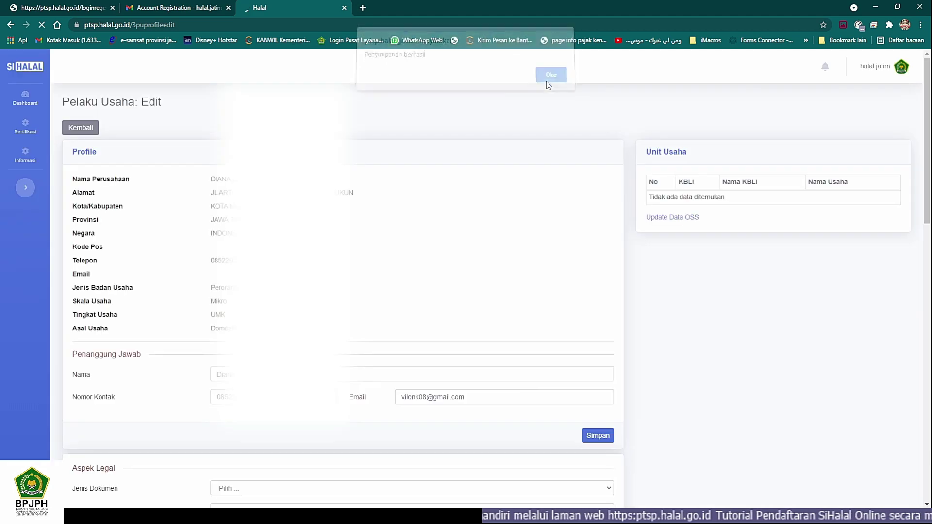
{"action": "scroll", "coordinate": [396, 314], "scroll_direction": "down", "scroll_amount": 3}
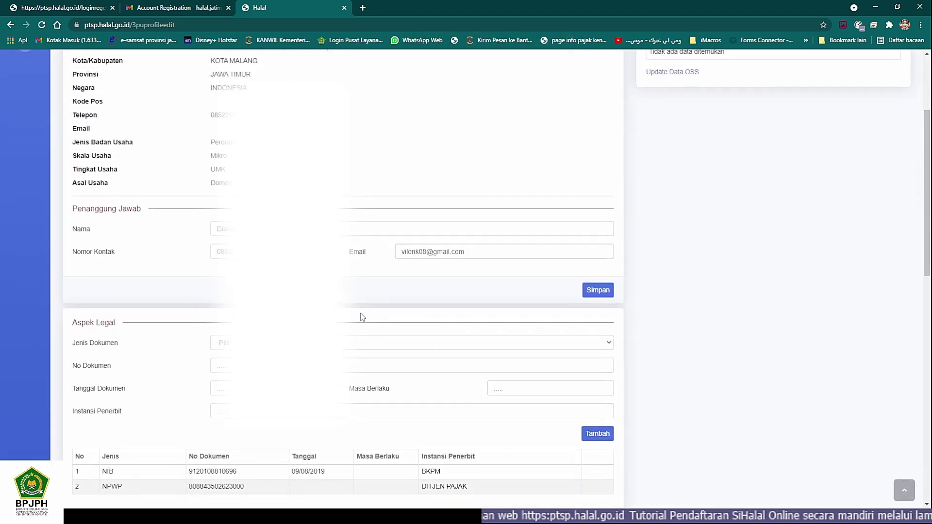
{"action": "scroll", "coordinate": [360, 316], "scroll_direction": "down", "scroll_amount": 2}
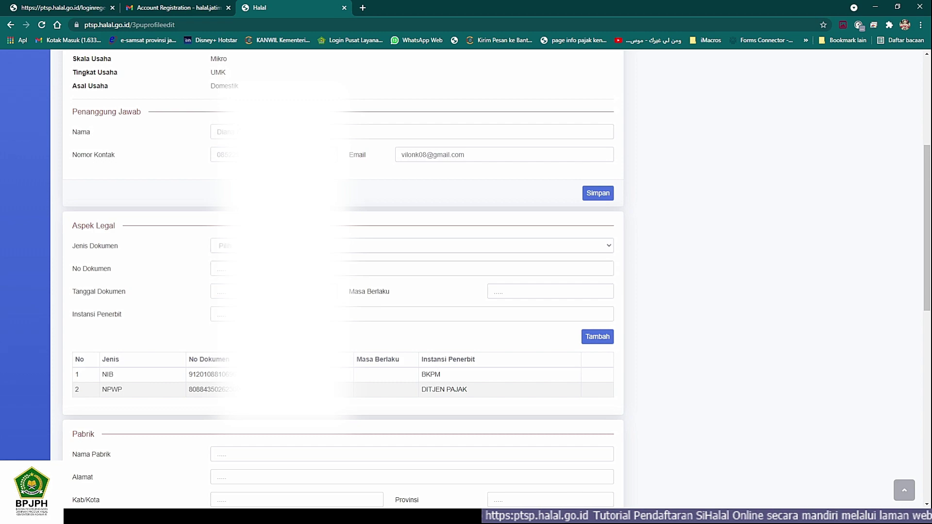
{"action": "left_click", "coordinate": [411, 245]}
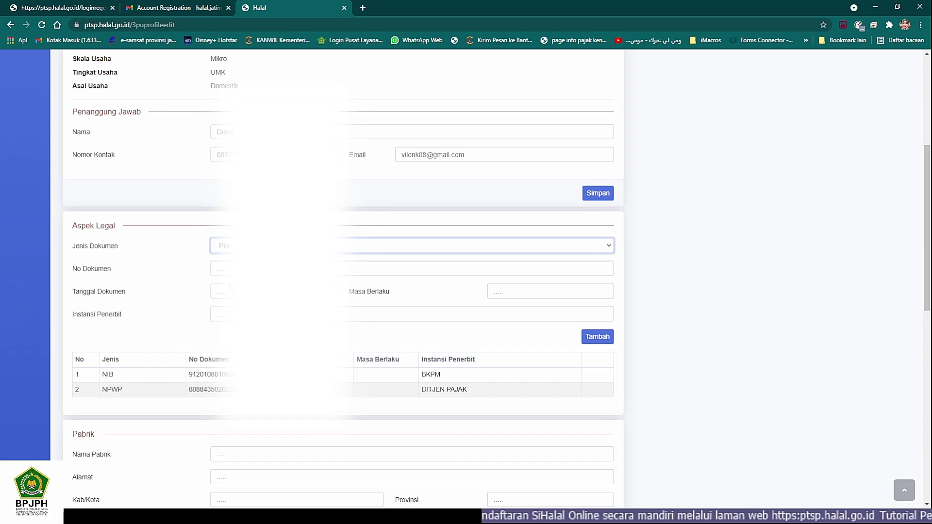
{"action": "left_click", "coordinate": [196, 267]}
{"action": "scroll", "coordinate": [196, 267], "scroll_direction": "down", "scroll_amount": 1}
{"action": "scroll", "coordinate": [217, 211], "scroll_direction": "down", "scroll_amount": 5}
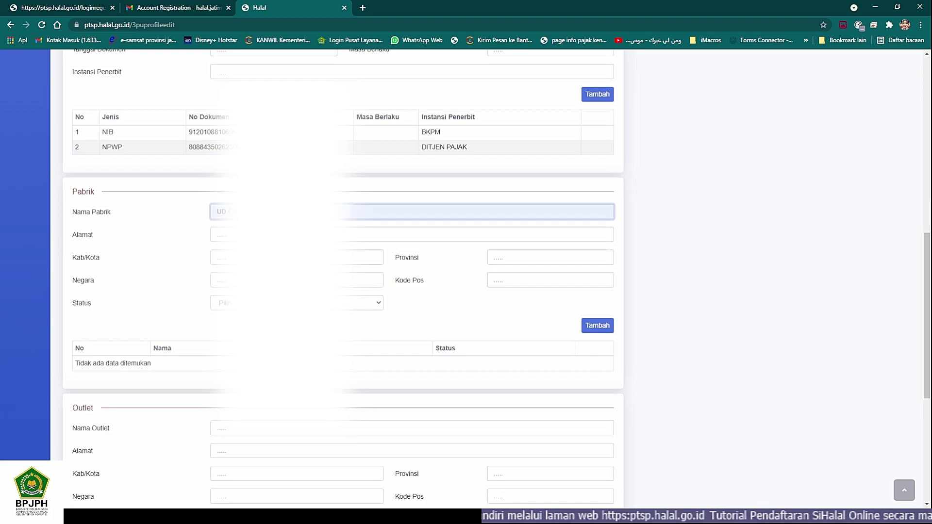
Step: Enter factory name 'Violink' and paste its street address without city and province
{"action": "left_click", "coordinate": [457, 262]}
{"action": "left_click", "coordinate": [159, 515]}
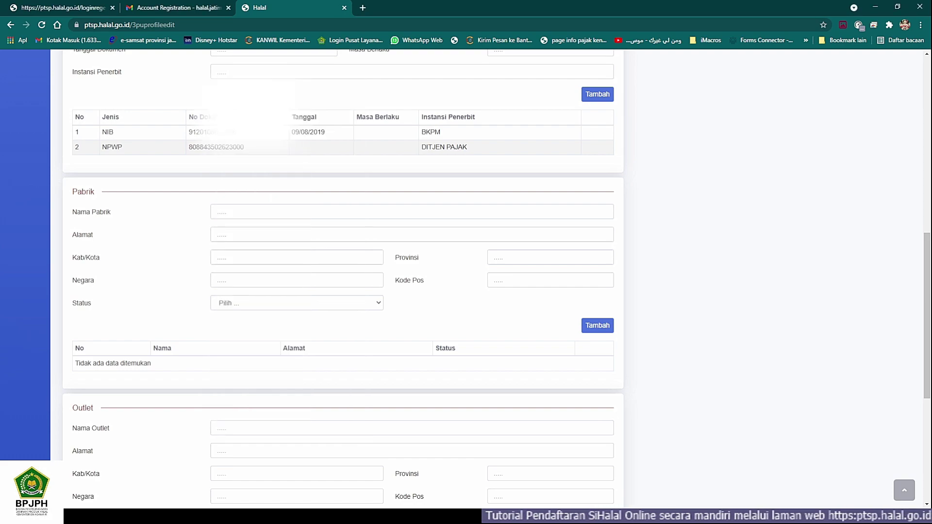
{"action": "type", "text": "Violink"}
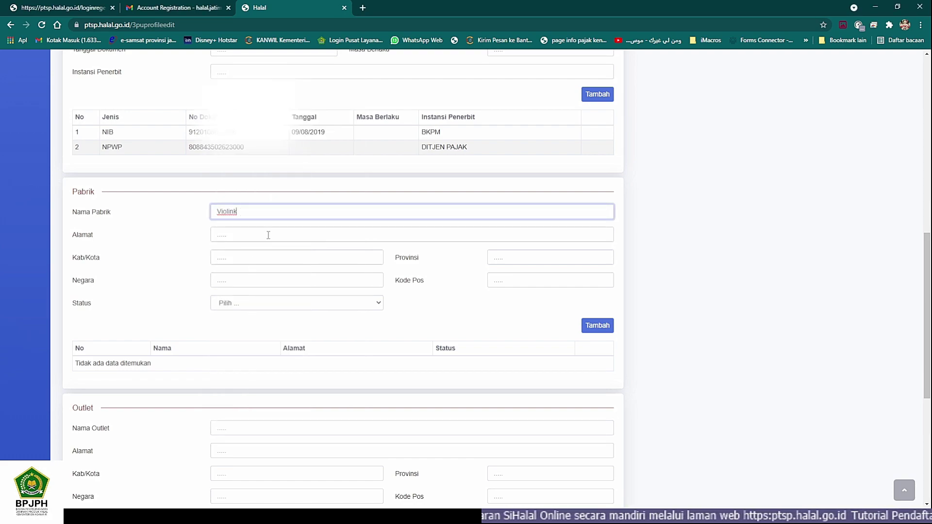
{"action": "left_click", "coordinate": [254, 235]}
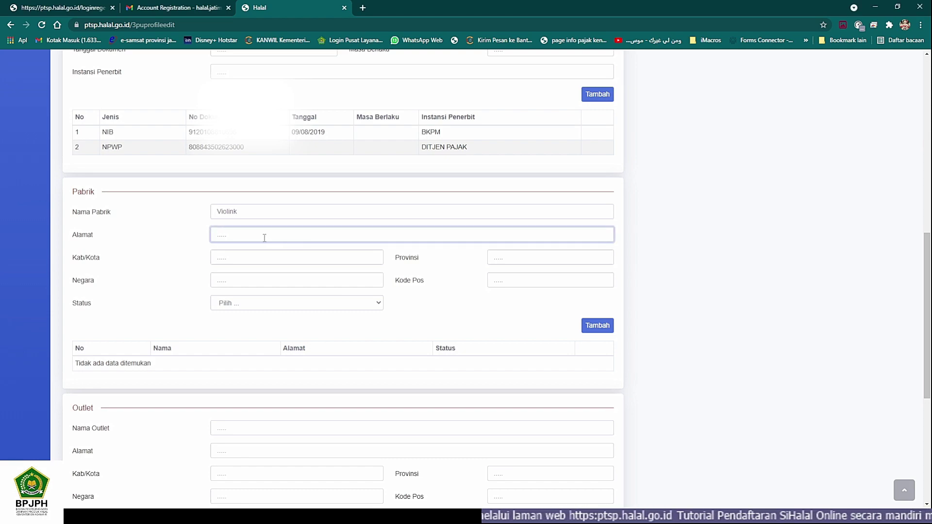
{"action": "left_click_drag", "start_coordinate": [340, 235], "coordinate": [415, 234]}
{"action": "key", "text": "ctrl+c"}
{"action": "key", "text": "BackSpace"}
Step: Set the city to Kota Malang, autofill province and country, and correct postal code to 65147
{"action": "left_click", "coordinate": [240, 253]}
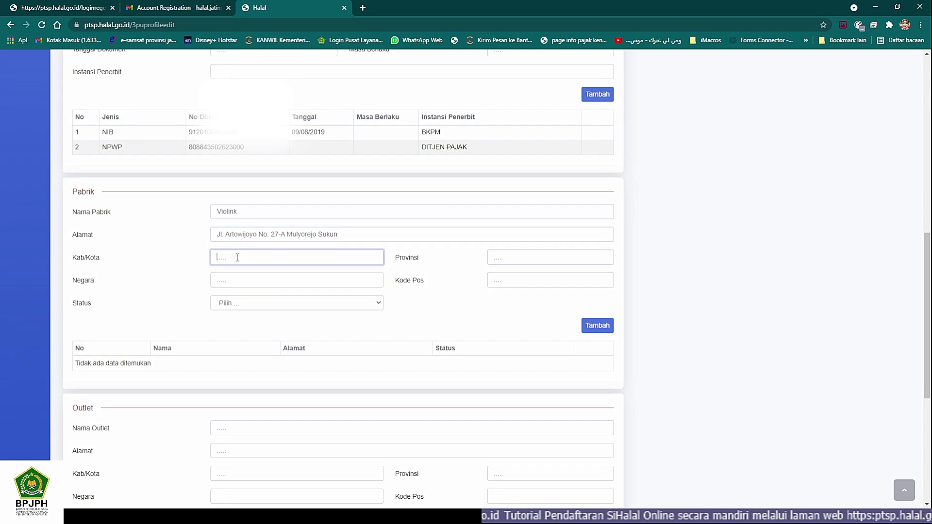
{"action": "key", "text": "ctrl+v"}
{"action": "left_click_drag", "start_coordinate": [293, 257], "coordinate": [257, 258]}
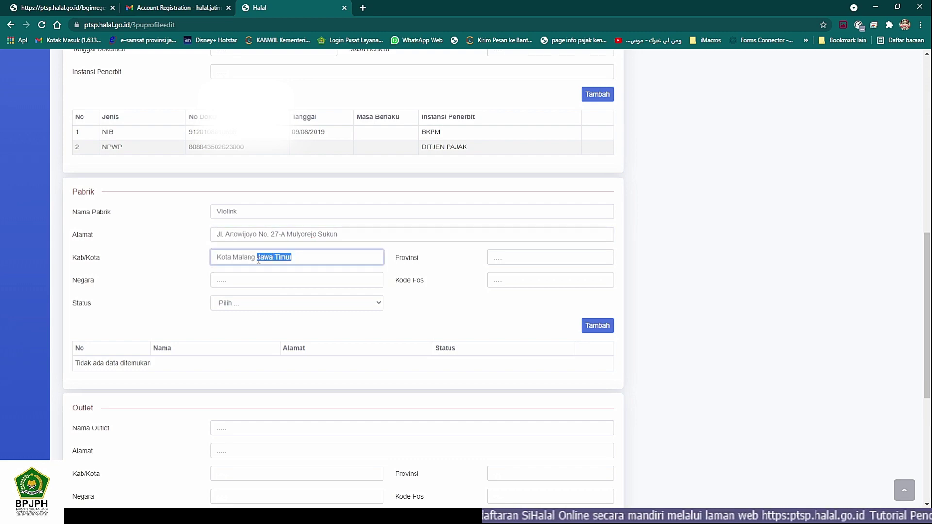
{"action": "key", "text": "BackSpace"}
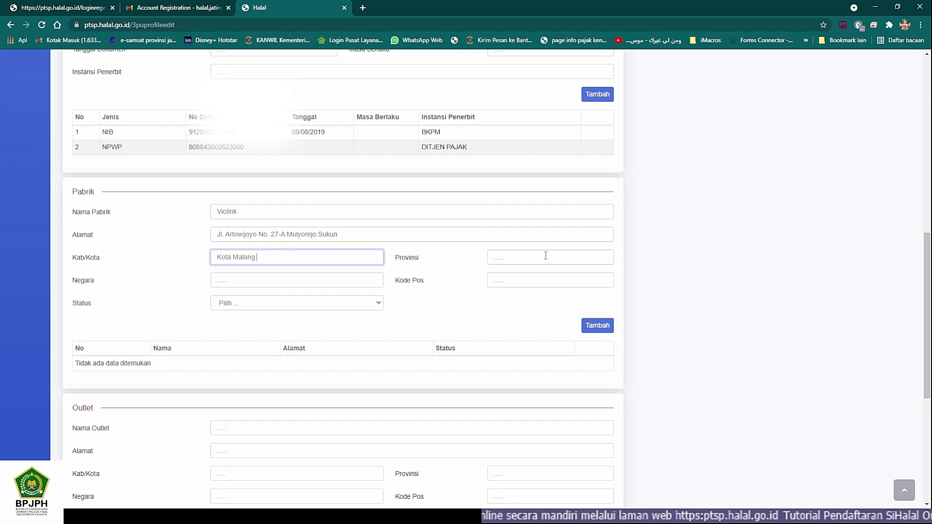
{"action": "left_click", "coordinate": [545, 256]}
{"action": "left_click", "coordinate": [526, 278]}
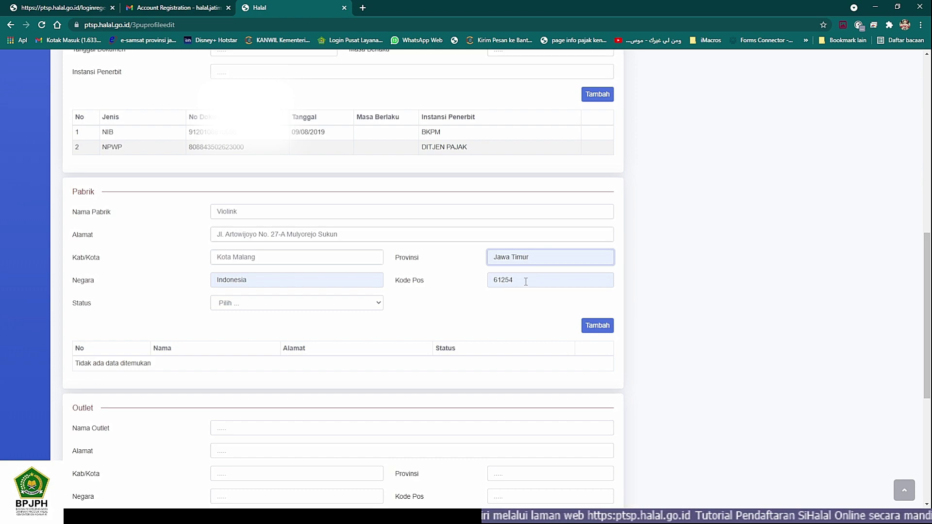
{"action": "double_click", "coordinate": [526, 280]}
{"action": "key", "text": "BackSpace"}
{"action": "scroll", "coordinate": [376, 273], "scroll_direction": "up", "scroll_amount": 9}
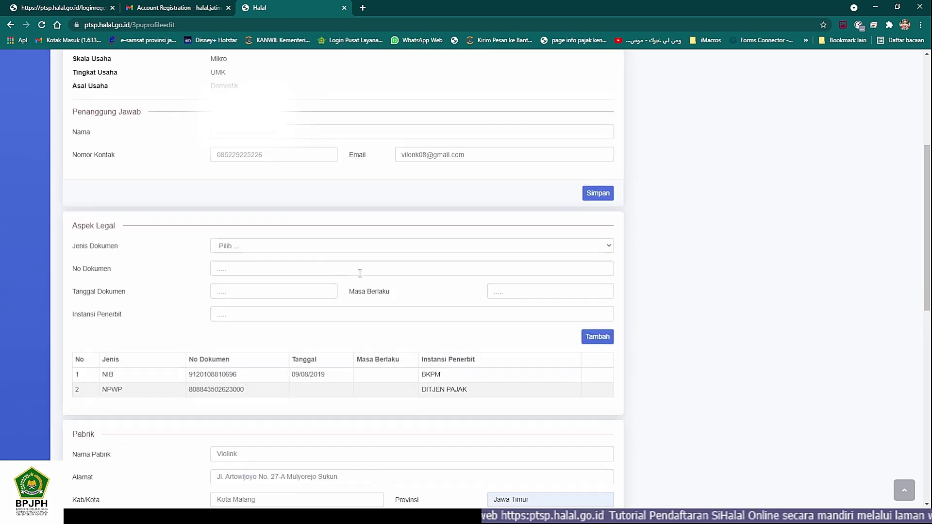
{"action": "scroll", "coordinate": [354, 290], "scroll_direction": "down", "scroll_amount": 10}
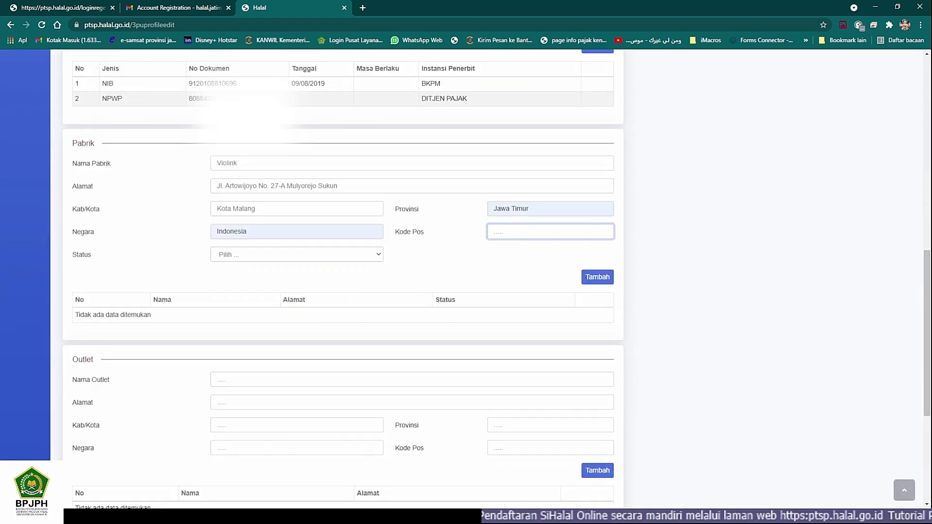
{"action": "left_click", "coordinate": [170, 516]}
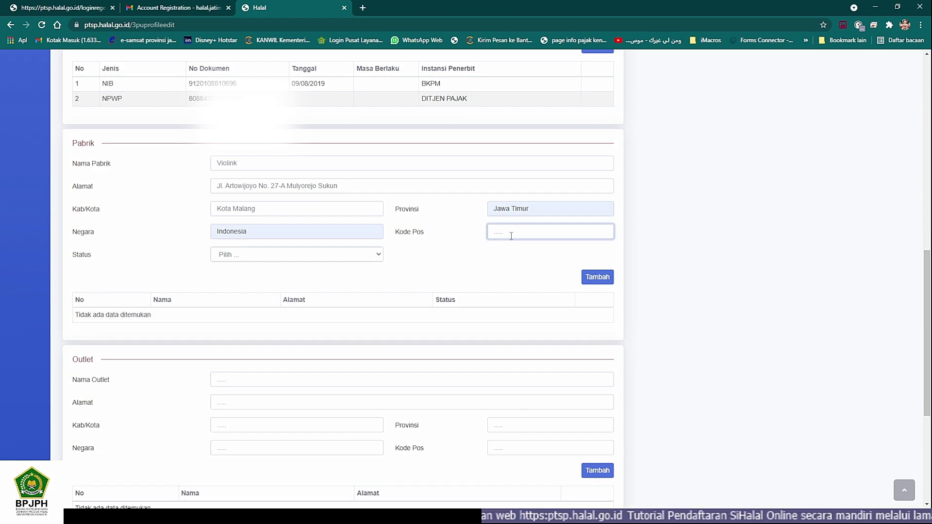
{"action": "type", "text": "65147"}
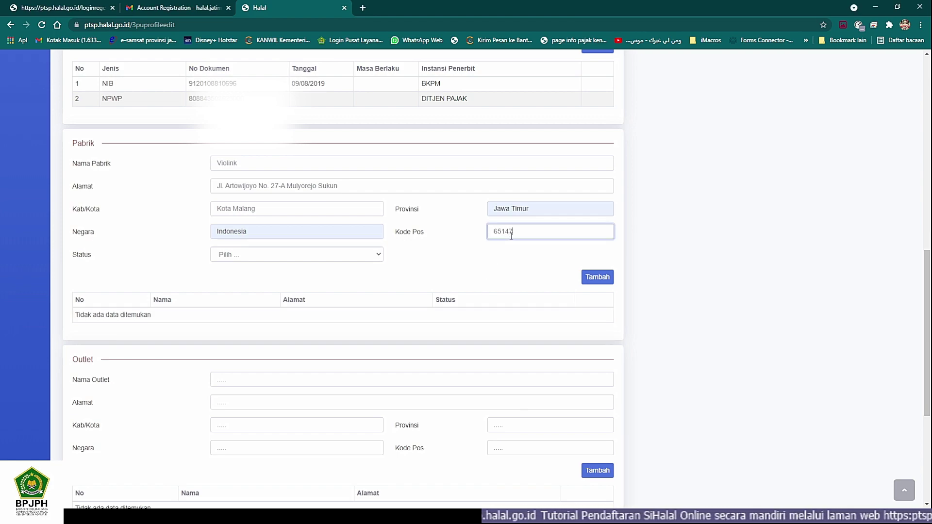
Step: Set the factory status to Milik Sendiri and add it to the Pabrik table
{"action": "left_click", "coordinate": [347, 255]}
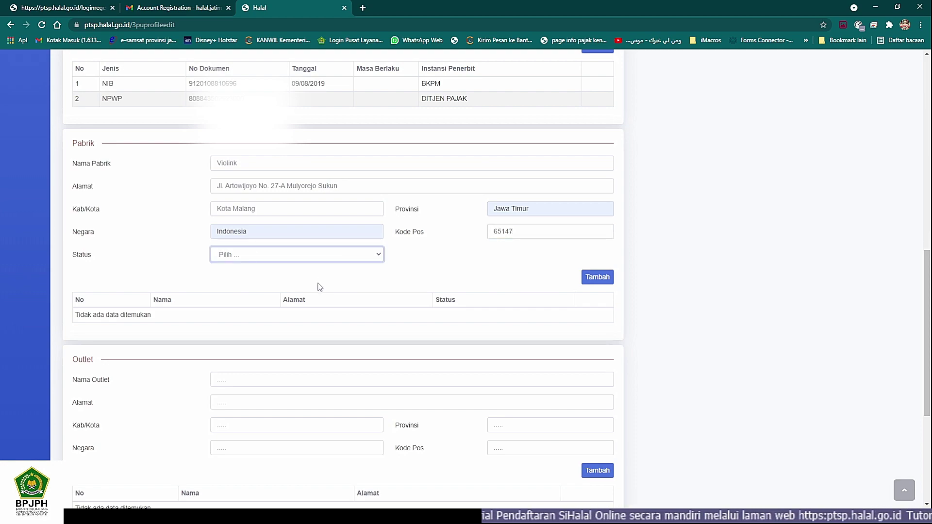
{"action": "left_click", "coordinate": [321, 289]}
{"action": "left_click", "coordinate": [604, 277]}
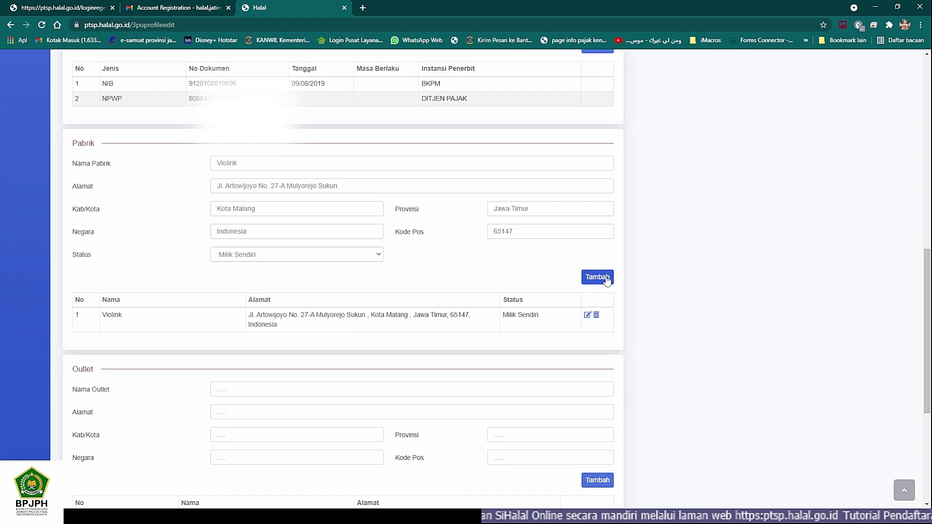
{"action": "scroll", "coordinate": [439, 312], "scroll_direction": "down", "scroll_amount": 3}
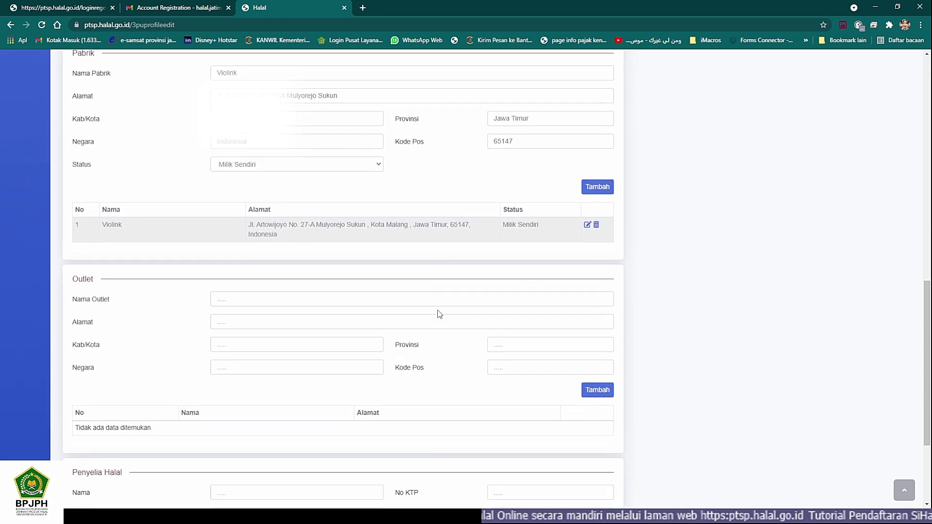
{"action": "left_click", "coordinate": [335, 243]}
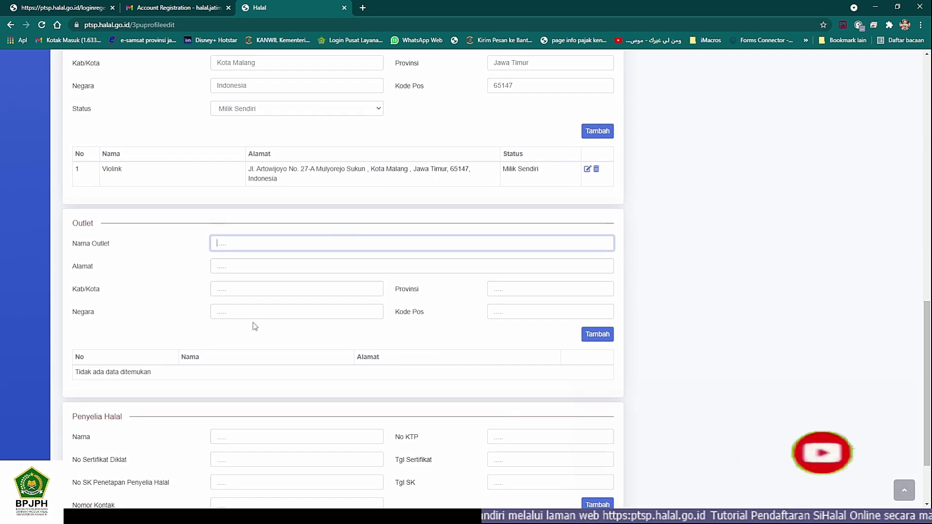
{"action": "scroll", "coordinate": [253, 325], "scroll_direction": "down", "scroll_amount": 2}
Step: Enter the halal supervisor's full name and KTP ID number
{"action": "left_click", "coordinate": [240, 339]}
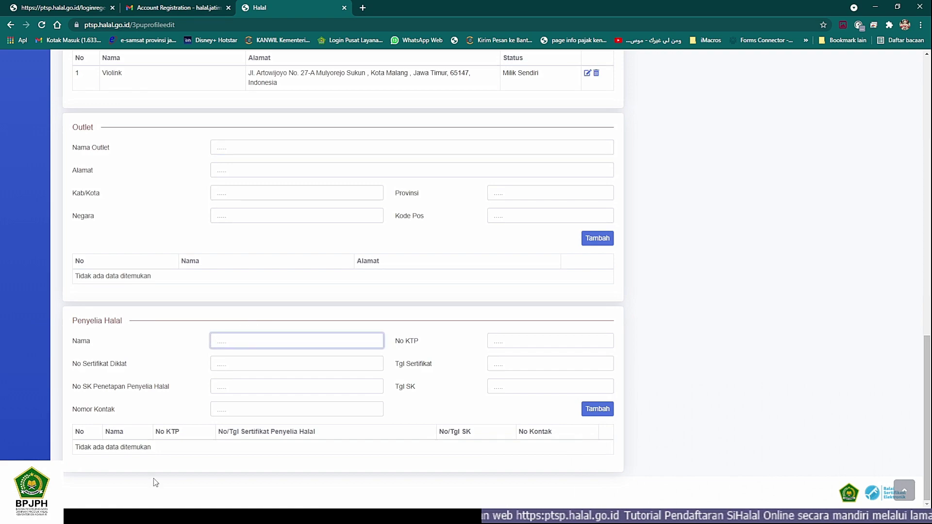
{"action": "key", "text": "alt+Tab"}
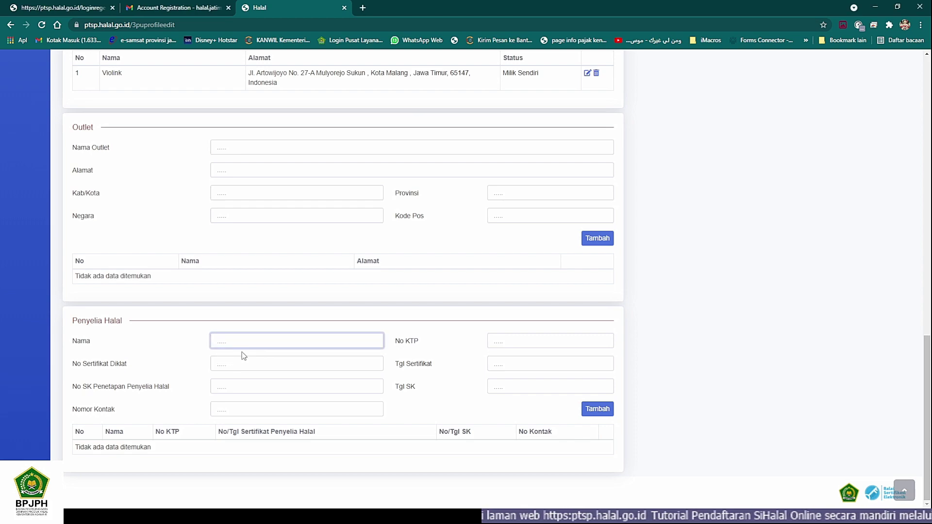
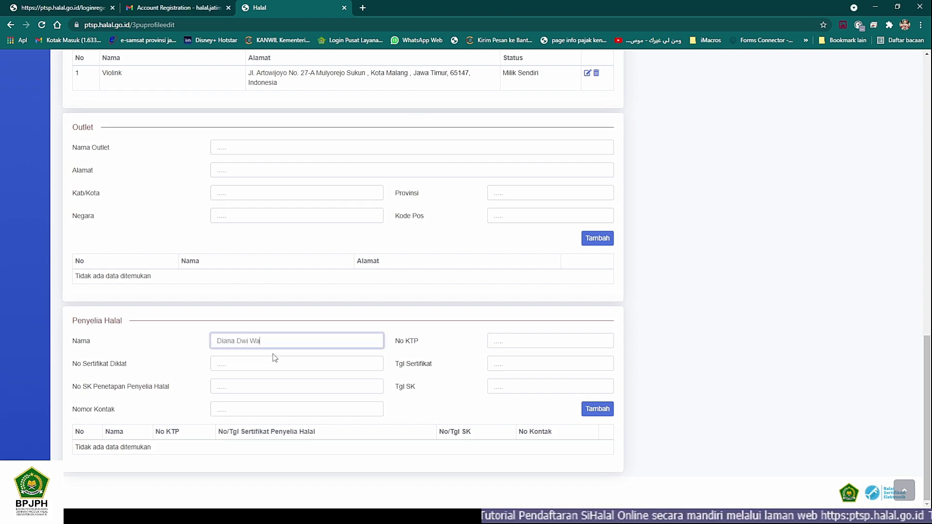
{"action": "key", "text": "Tab"}
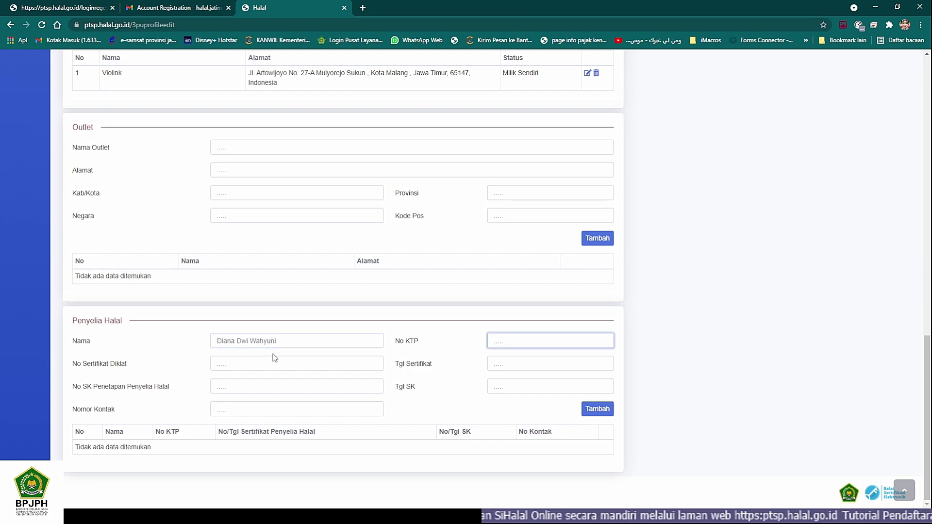
{"action": "key", "text": "alt+Tab"}
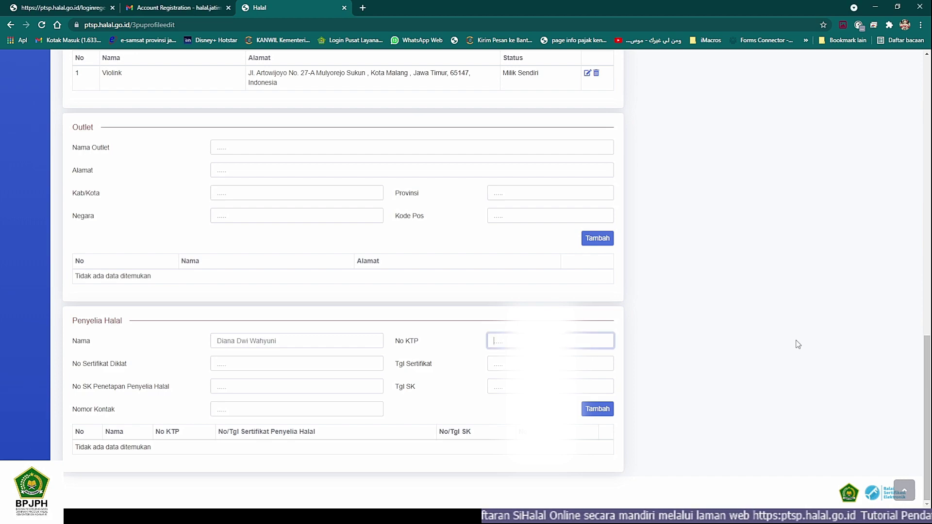
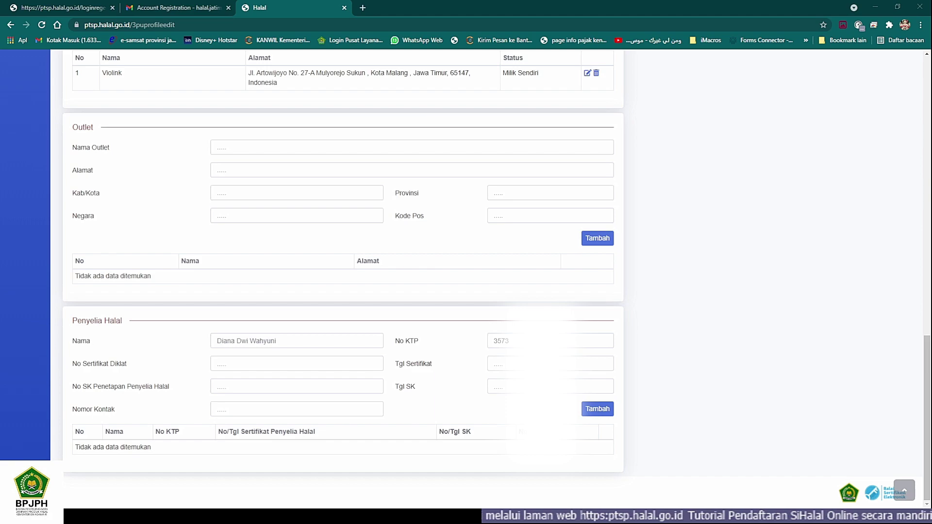
{"action": "left_click", "coordinate": [797, 344]}
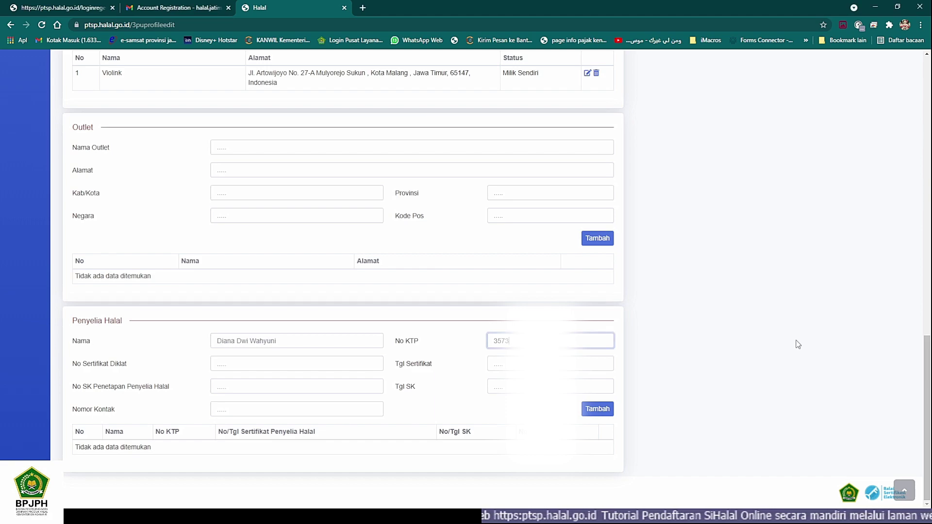
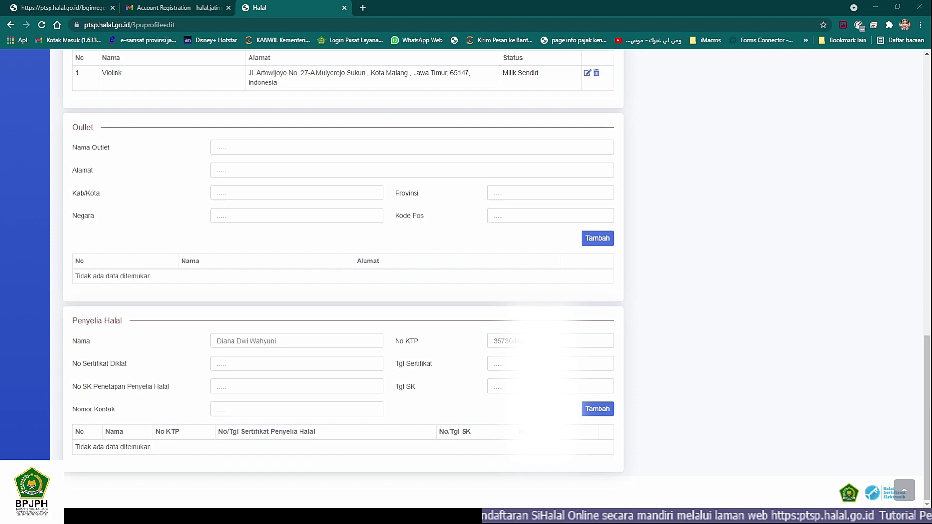
{"action": "left_click", "coordinate": [798, 345]}
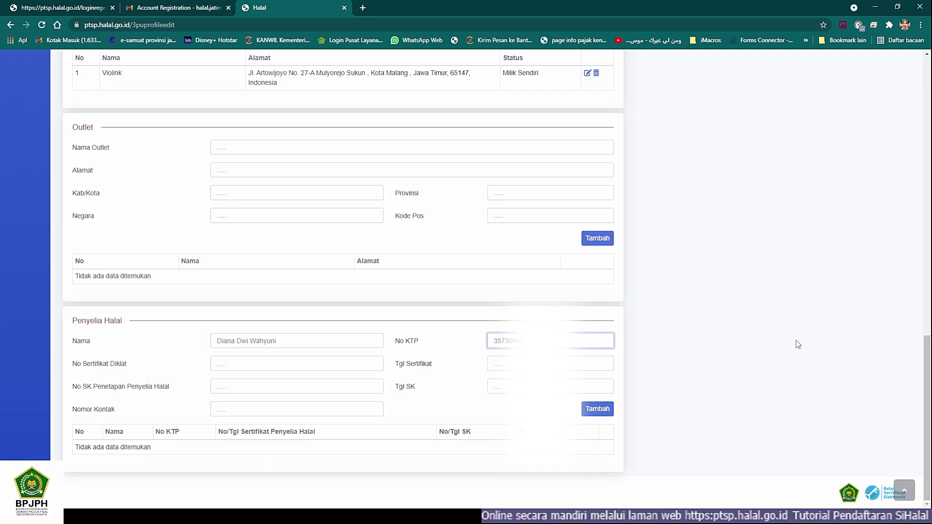
{"action": "key", "text": "alt+Tab"}
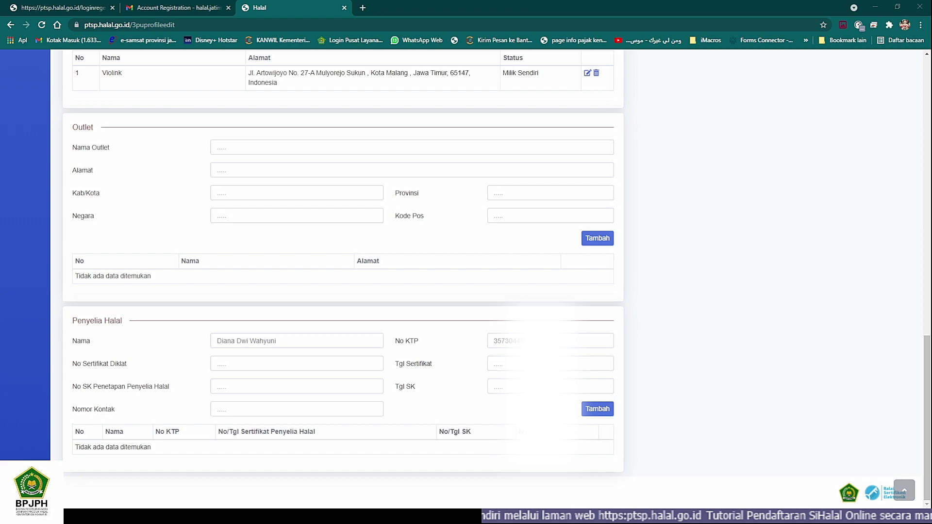
{"action": "key", "text": "alt+Tab"}
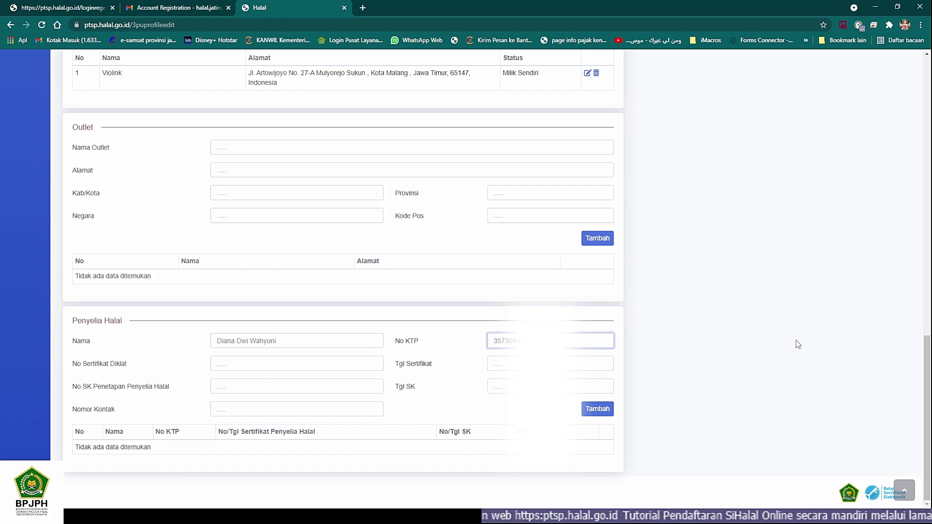
{"action": "key", "text": "Tab"}
{"action": "key", "text": "Tab"}
{"action": "key", "text": "Tab"}
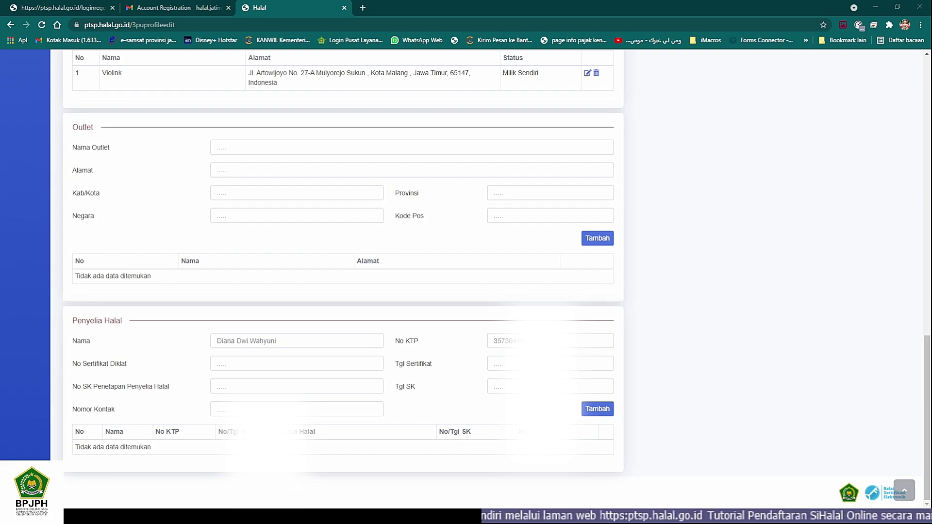
Step: Enter supervisor decree number 01/SKPH/VLK/XI/2020 with decree date 07/11/2020
{"action": "left_click", "coordinate": [323, 381]}
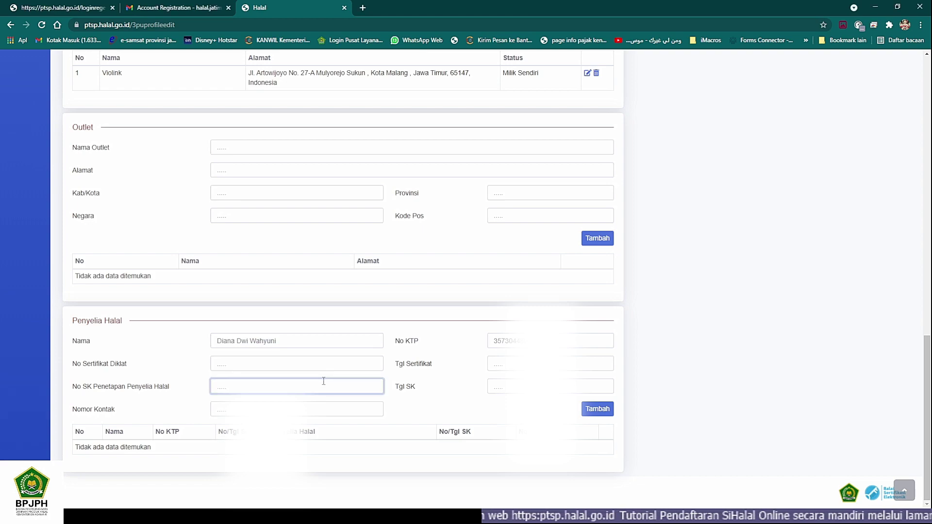
{"action": "type", "text": "01/S"}
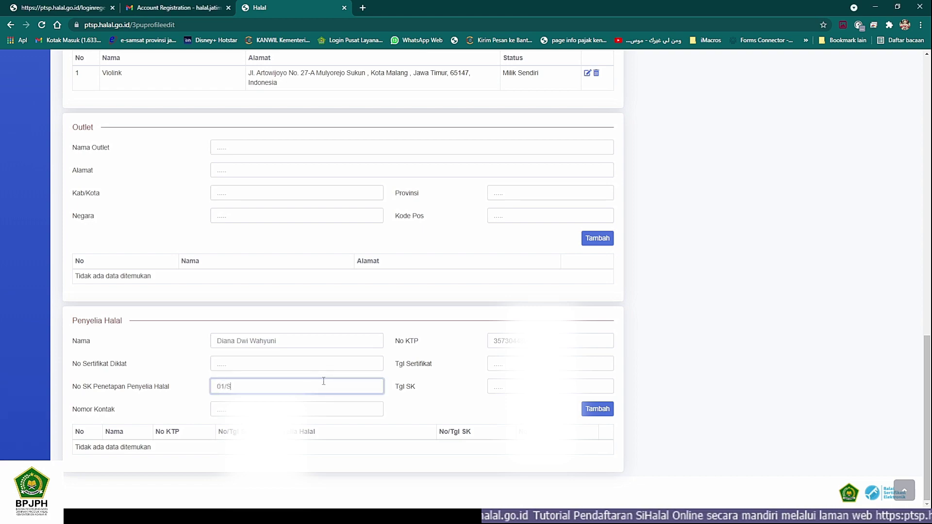
{"action": "type", "text": "KPH"}
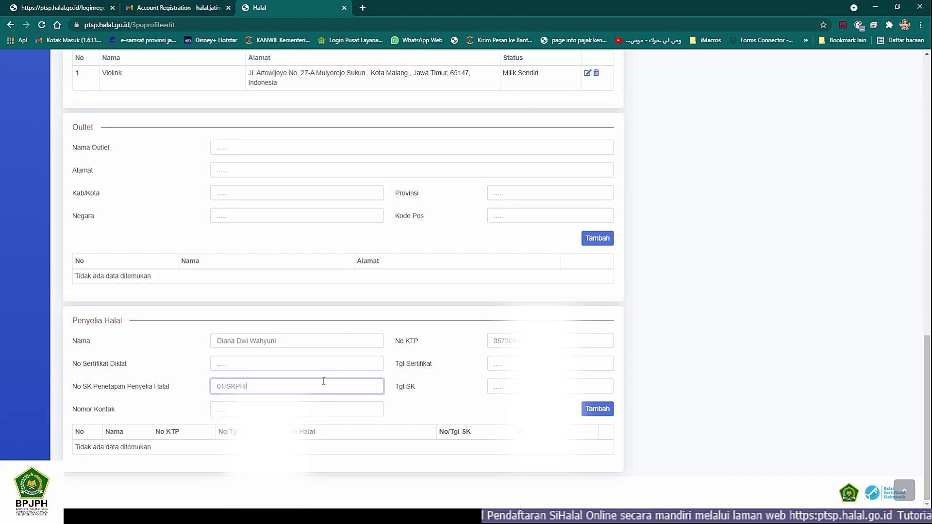
{"action": "type", "text": "/"}
{"action": "left_click", "coordinate": [323, 381]}
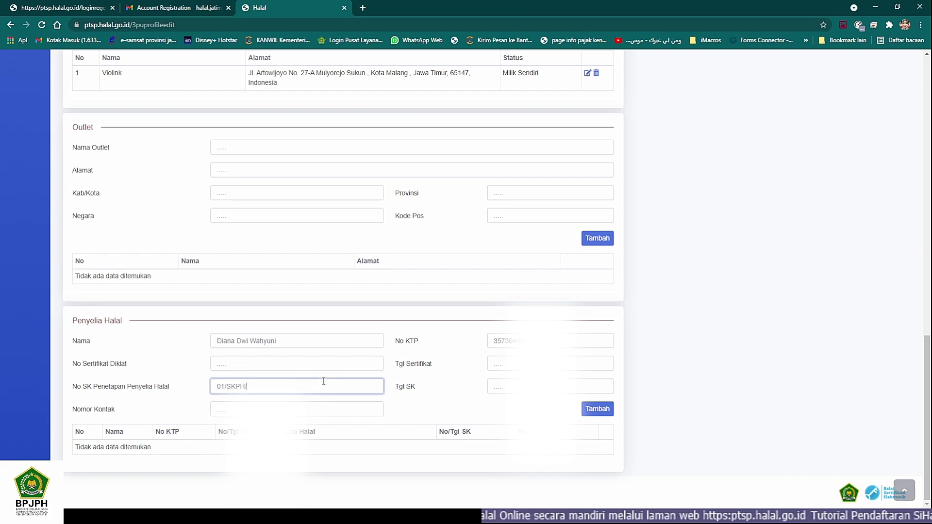
{"action": "type", "text": "VLK/"}
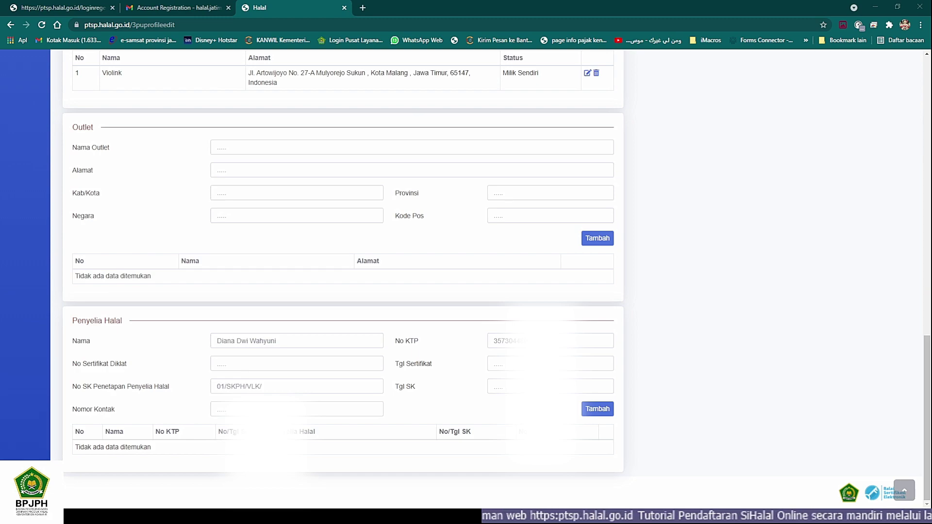
{"action": "left_click", "coordinate": [323, 381]}
{"action": "type", "text": "XI"}
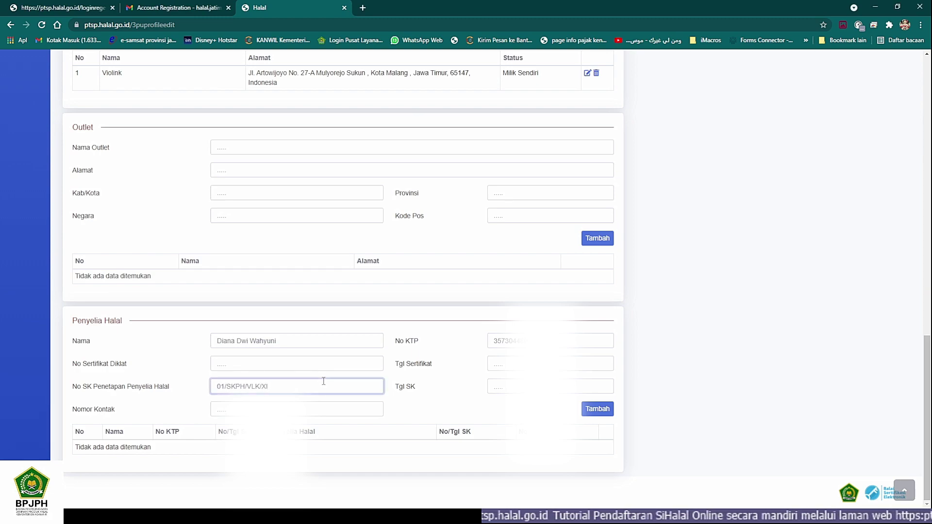
{"action": "type", "text": "/2020"}
{"action": "key", "text": "Tab"}
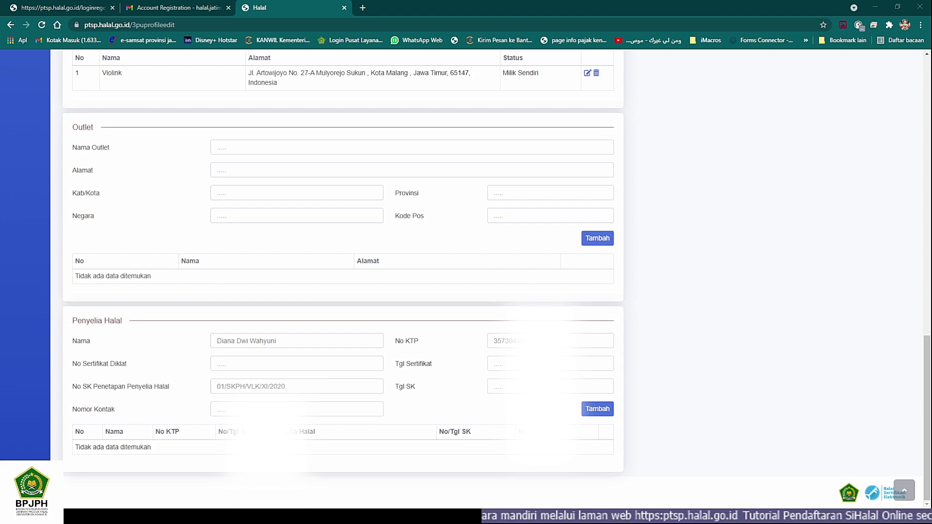
{"action": "left_click", "coordinate": [572, 387]}
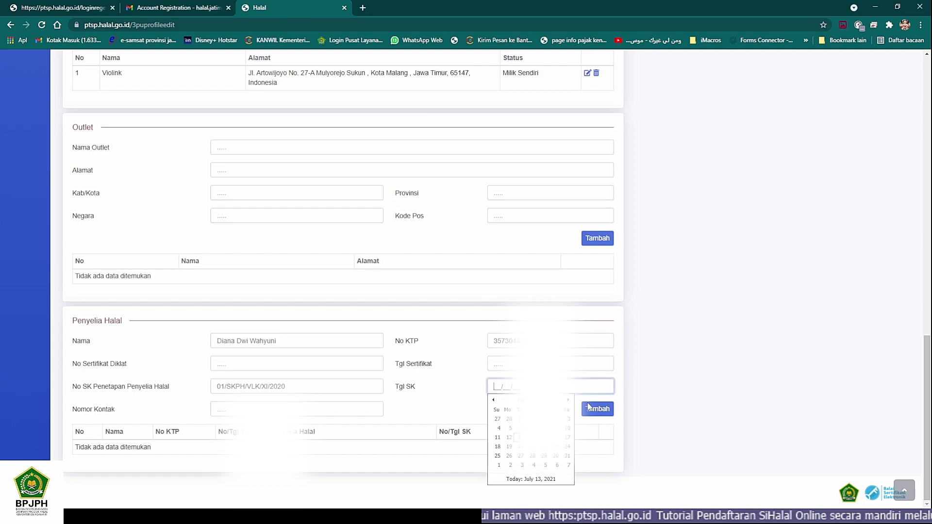
{"action": "type", "text": "071"}
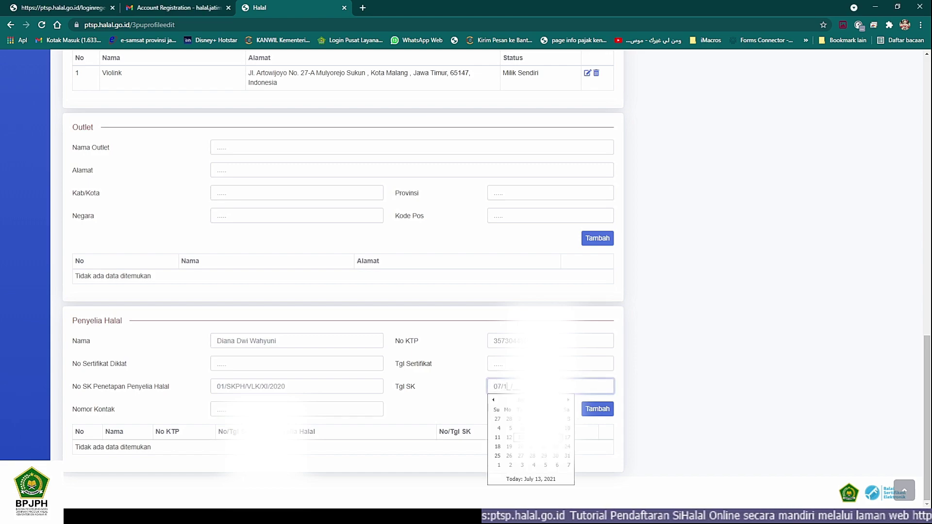
Step: Enter the supervisor's contact number and add the supervisor to the Penyelia Halal list
{"action": "left_click", "coordinate": [309, 408]}
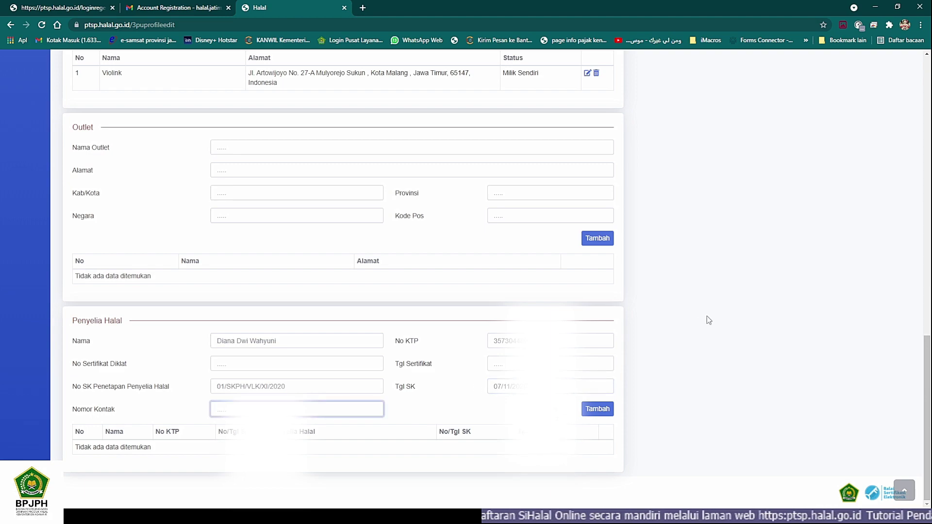
{"action": "key", "text": "alt+Tab"}
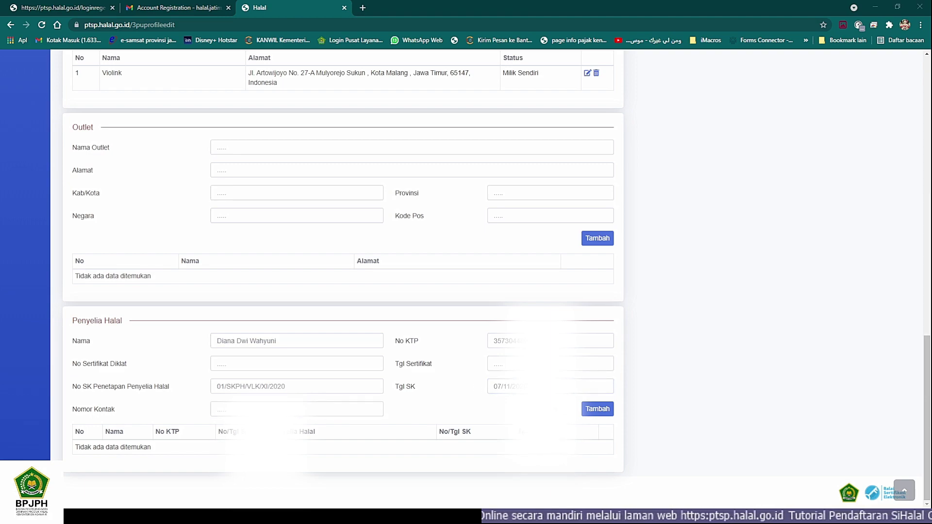
{"action": "key", "text": "alt+Tab"}
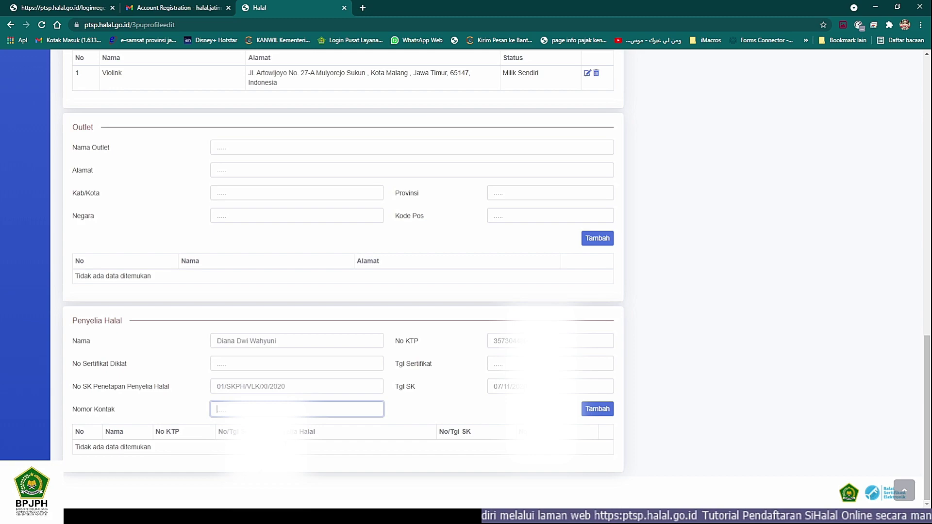
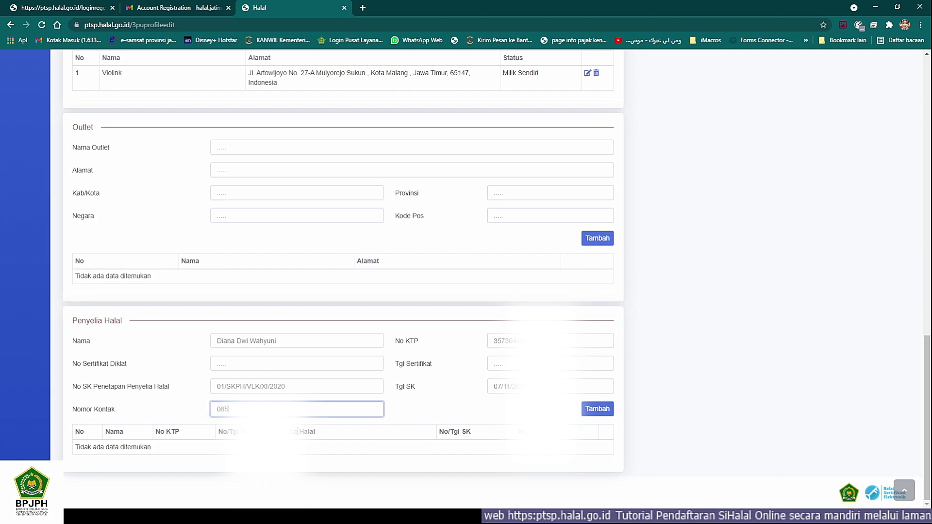
{"action": "left_click", "coordinate": [297, 432]}
{"action": "key", "text": "alt+Tab"}
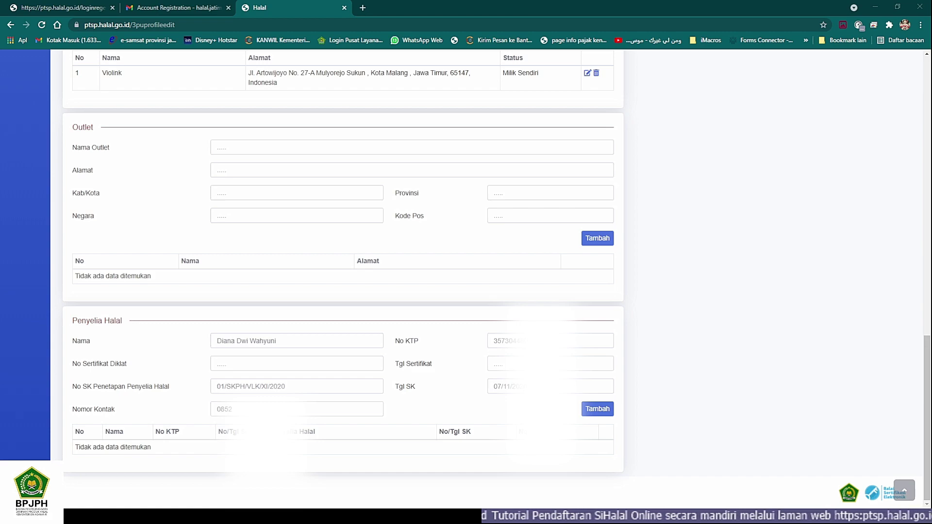
{"action": "key", "text": "alt+Tab"}
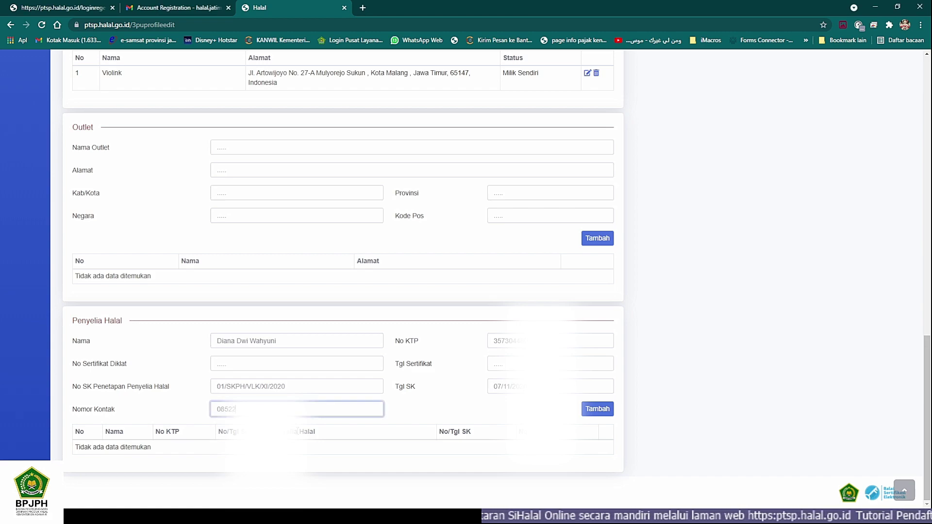
{"action": "key", "text": "alt+Tab"}
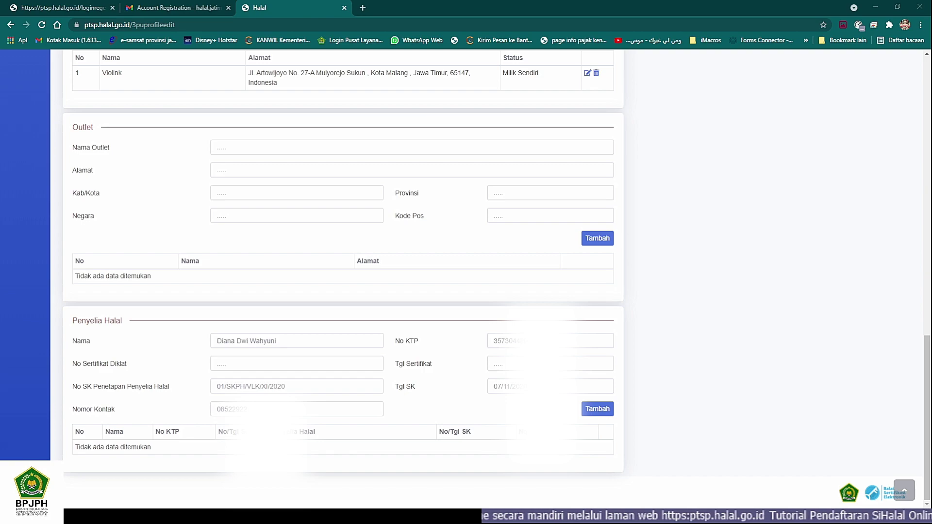
{"action": "key", "text": "alt+Tab"}
{"action": "type", "text": "0333"}
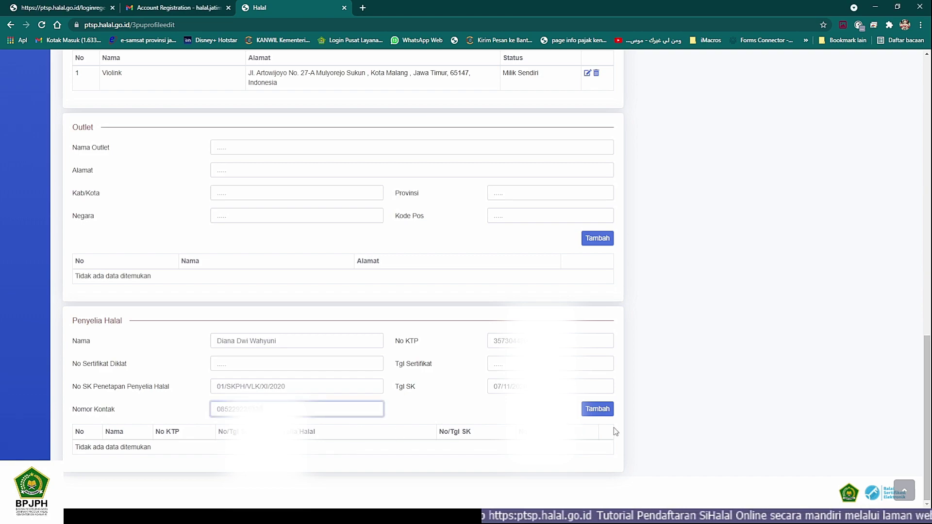
{"action": "left_click", "coordinate": [597, 409]}
{"action": "scroll", "coordinate": [471, 409], "scroll_direction": "down", "scroll_amount": 1}
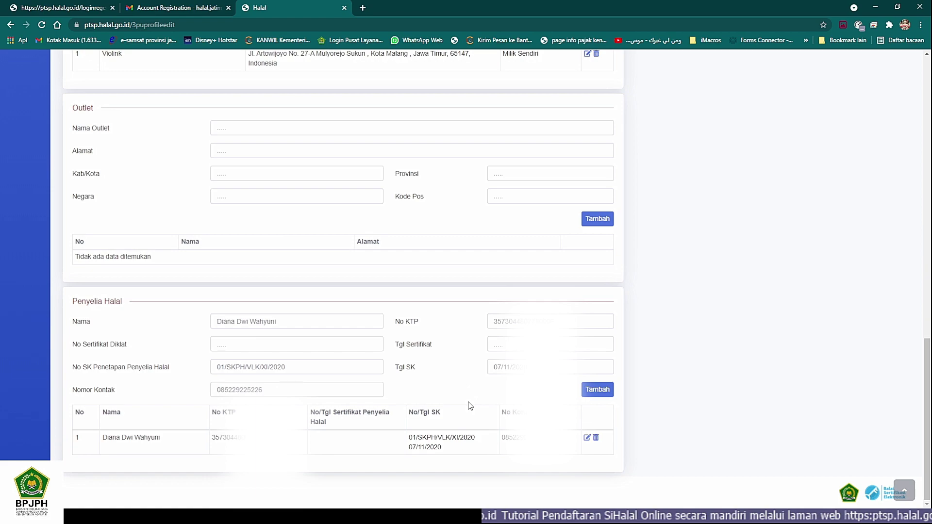
{"action": "scroll", "coordinate": [531, 369], "scroll_direction": "up", "scroll_amount": 10}
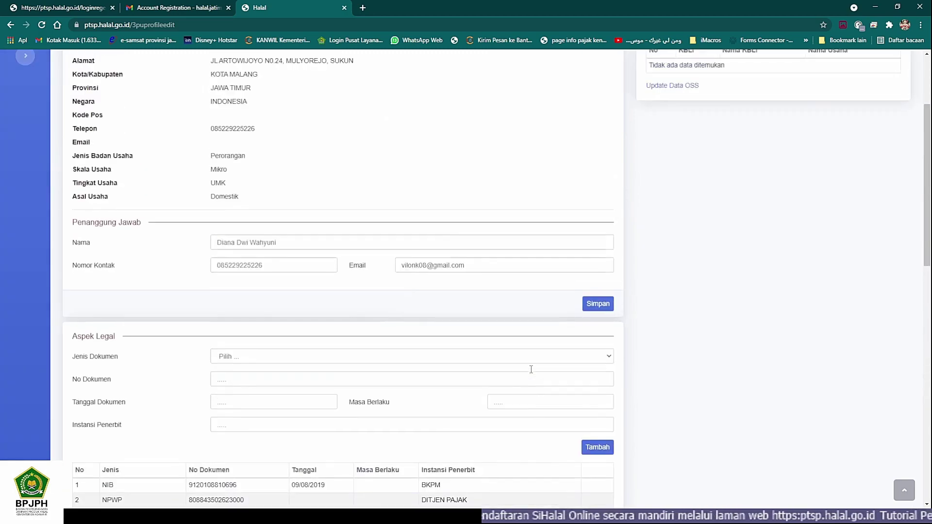
{"action": "scroll", "coordinate": [531, 370], "scroll_direction": "up", "scroll_amount": 3}
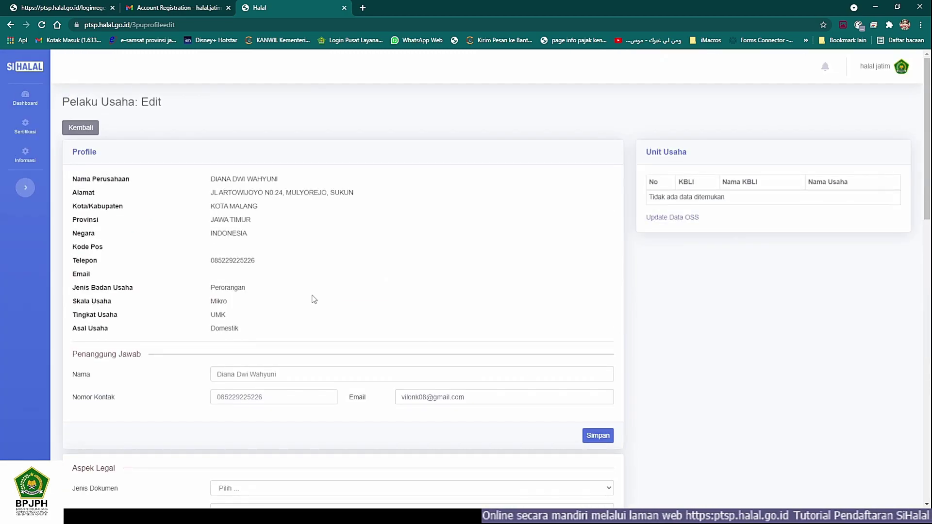
{"action": "scroll", "coordinate": [164, 261], "scroll_direction": "down", "scroll_amount": 13}
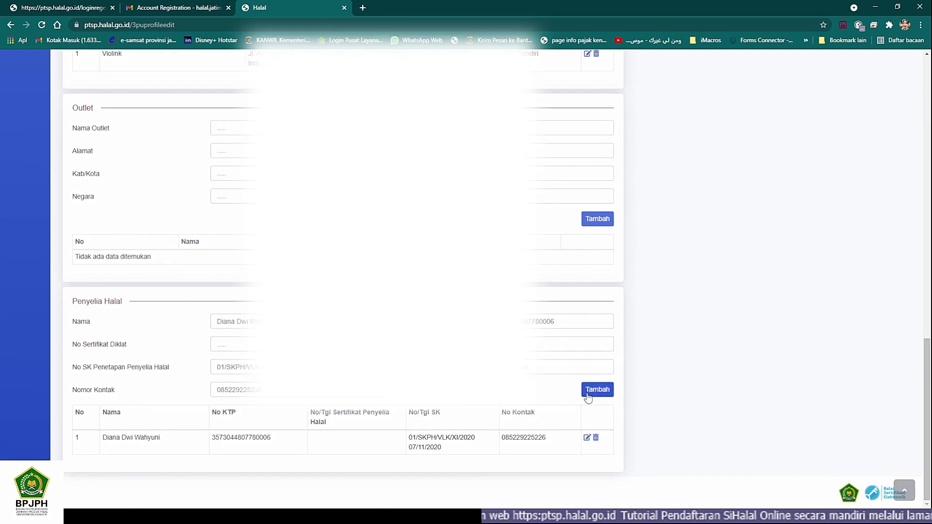
{"action": "scroll", "coordinate": [592, 390], "scroll_direction": "up", "scroll_amount": 4}
{"action": "scroll", "coordinate": [592, 390], "scroll_direction": "up", "scroll_amount": 10}
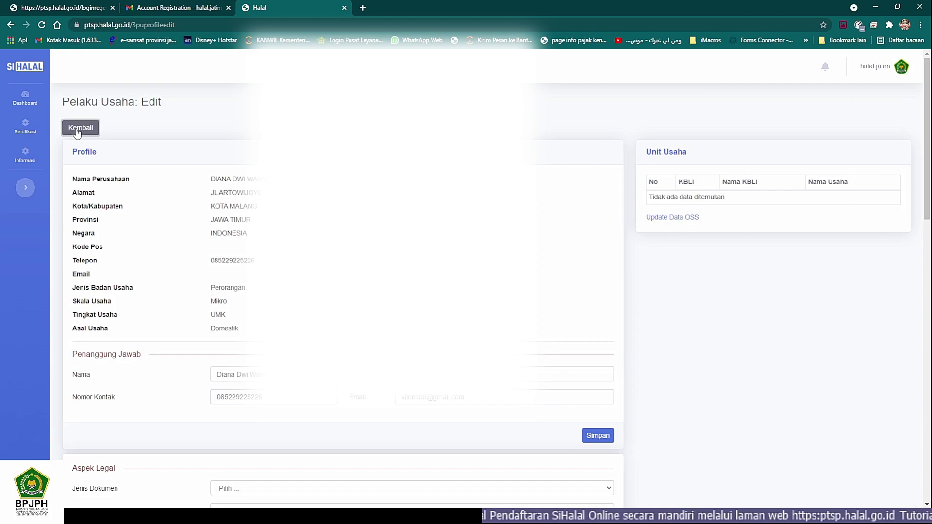
Step: Leave the edit page and return to the Pelaku Usaha profile view
{"action": "left_click", "coordinate": [76, 129]}
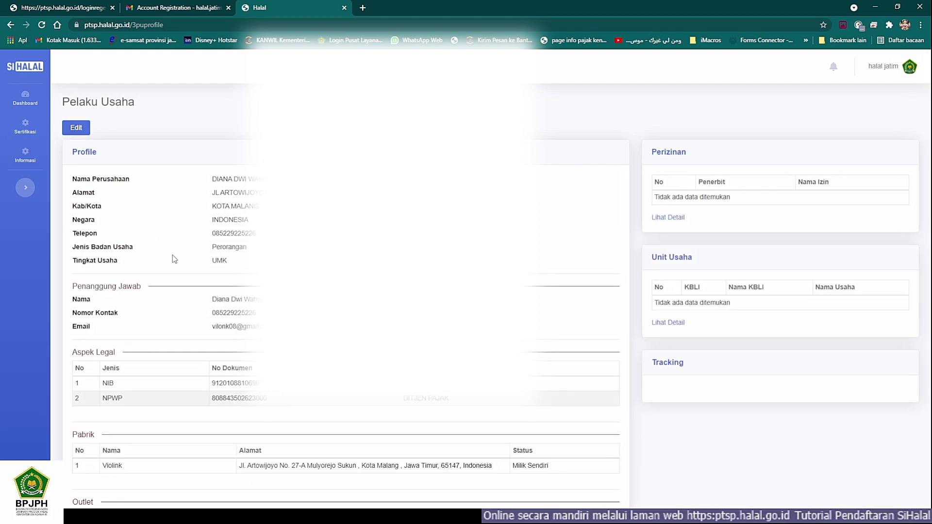
{"action": "scroll", "coordinate": [173, 254], "scroll_direction": "down", "scroll_amount": 4}
{"action": "scroll", "coordinate": [173, 254], "scroll_direction": "up", "scroll_amount": 4}
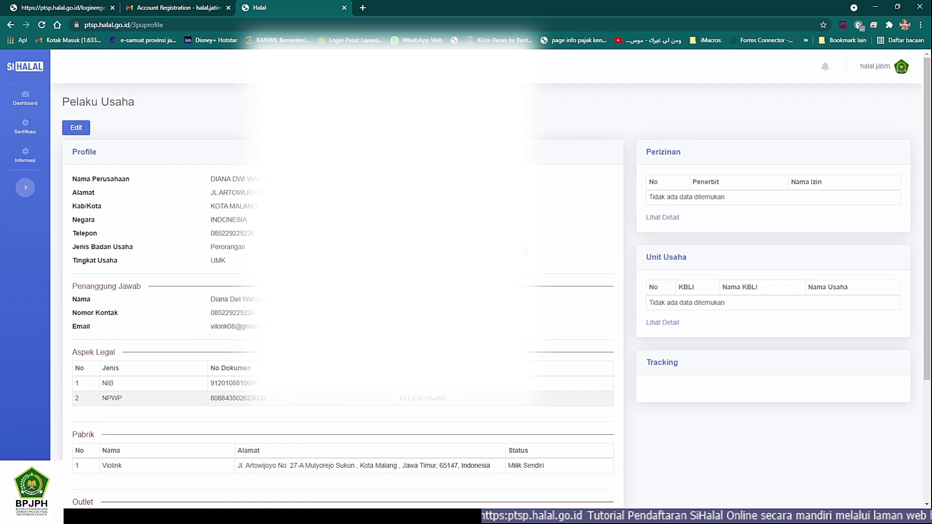
Step: Check the empty Perizinan and Unit Usaha detail modals, closing each with Tutup
{"action": "left_click", "coordinate": [666, 217]}
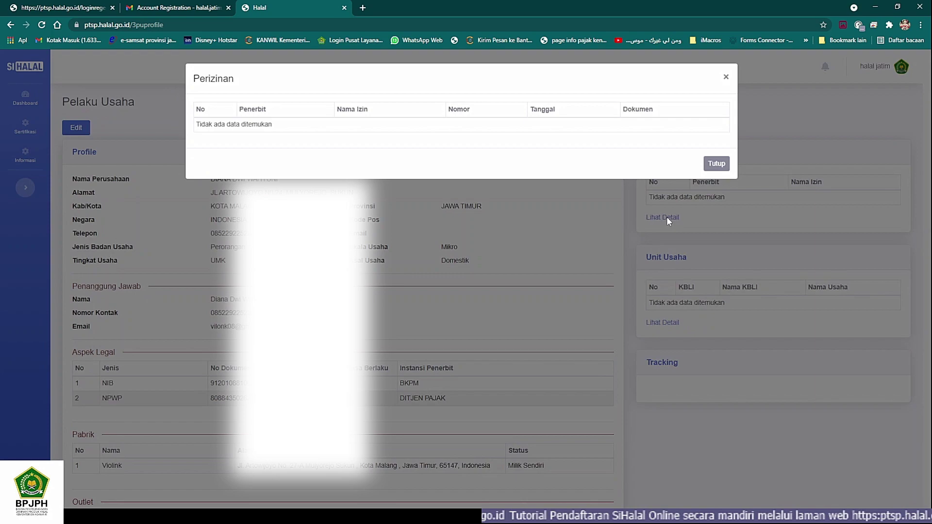
{"action": "left_click", "coordinate": [715, 166]}
{"action": "left_click", "coordinate": [658, 322]}
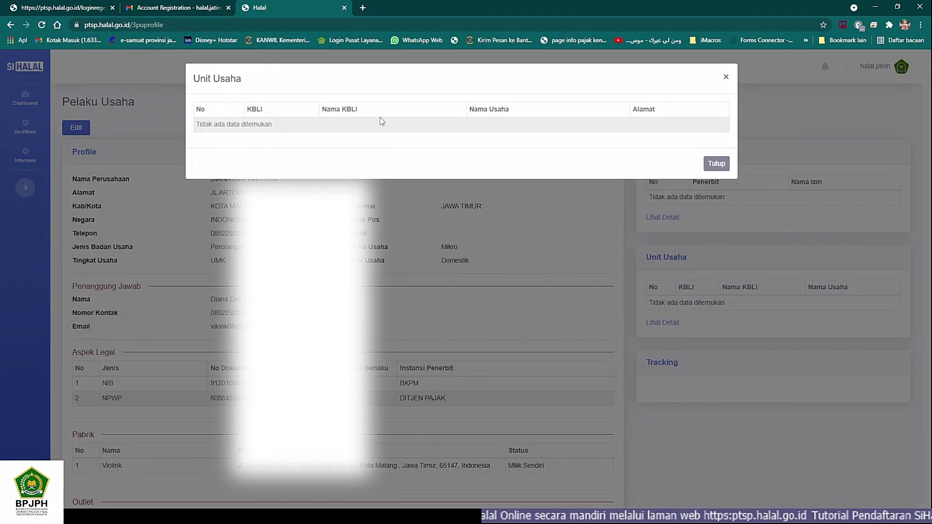
{"action": "left_click", "coordinate": [717, 163]}
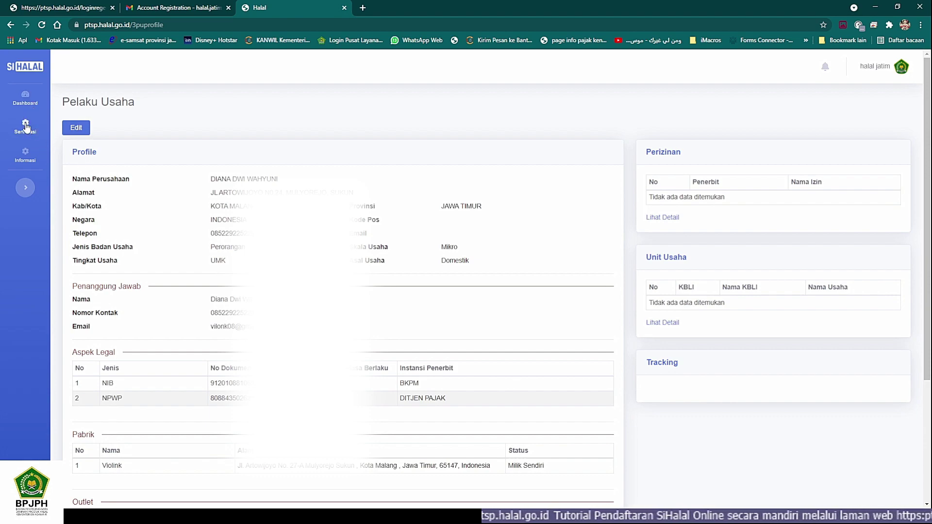
Step: Go to Sertifikasi > Pengajuan and bring up the Layanan Sertifikasi Halal dialog
{"action": "mouse_move", "coordinate": [26, 127]}
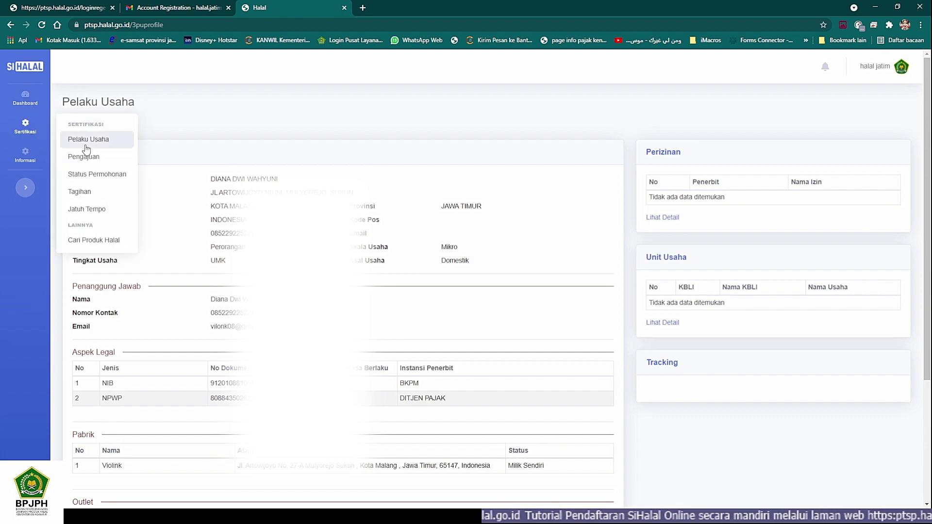
{"action": "left_click", "coordinate": [92, 156]}
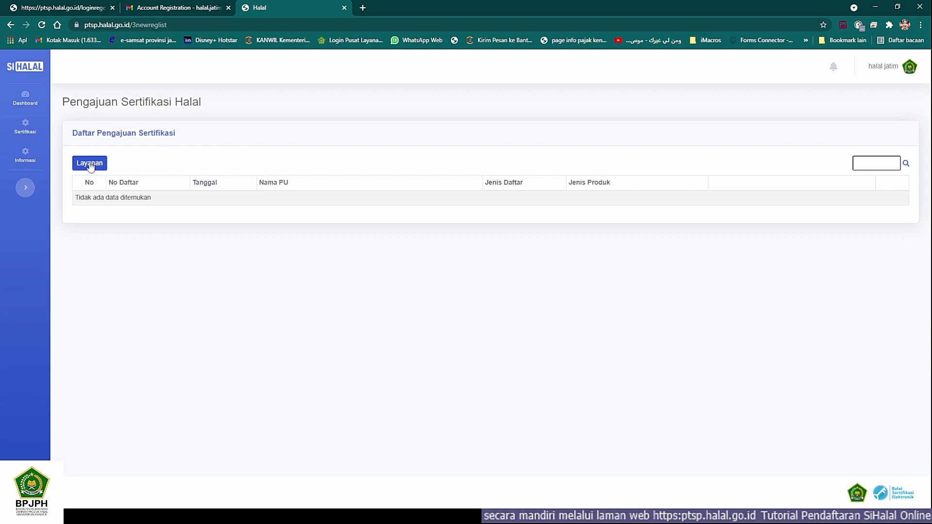
{"action": "left_click", "coordinate": [90, 163]}
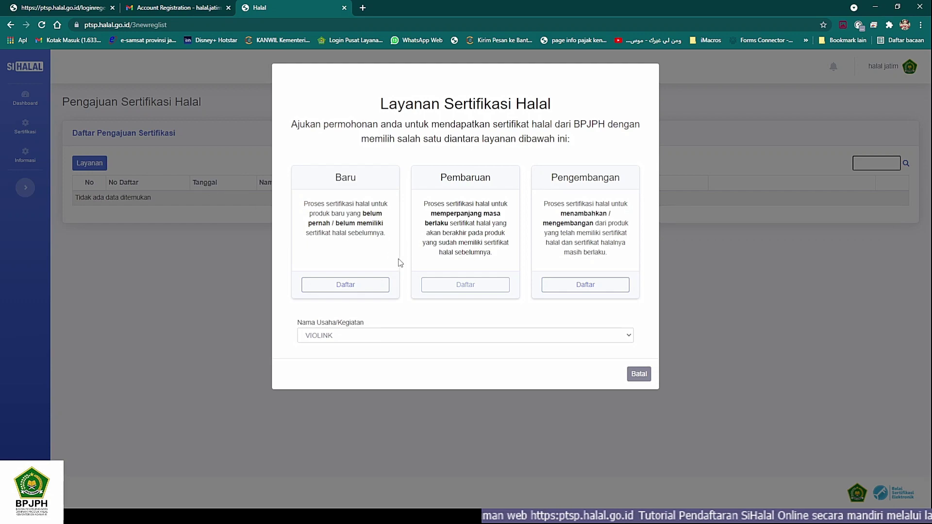
{"action": "left_click", "coordinate": [627, 339]}
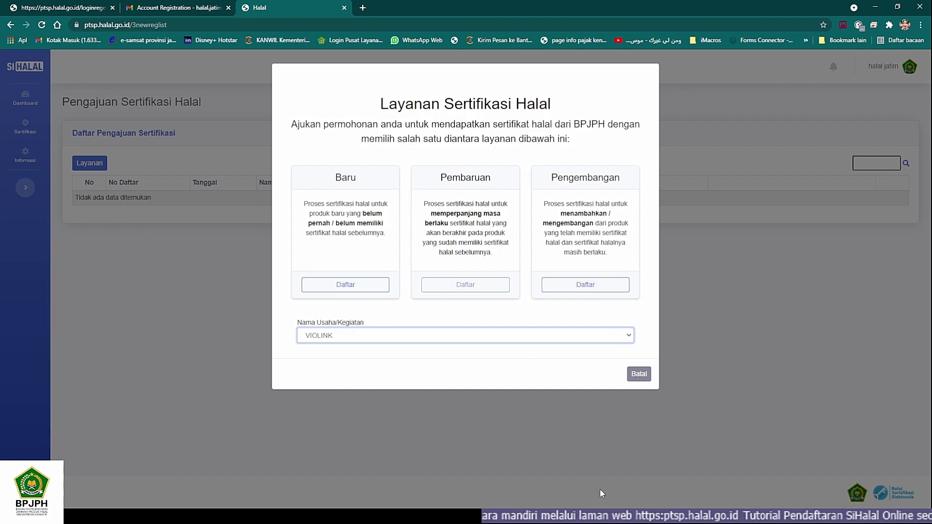
{"action": "left_click", "coordinate": [619, 516]}
{"action": "left_click", "coordinate": [315, 516]}
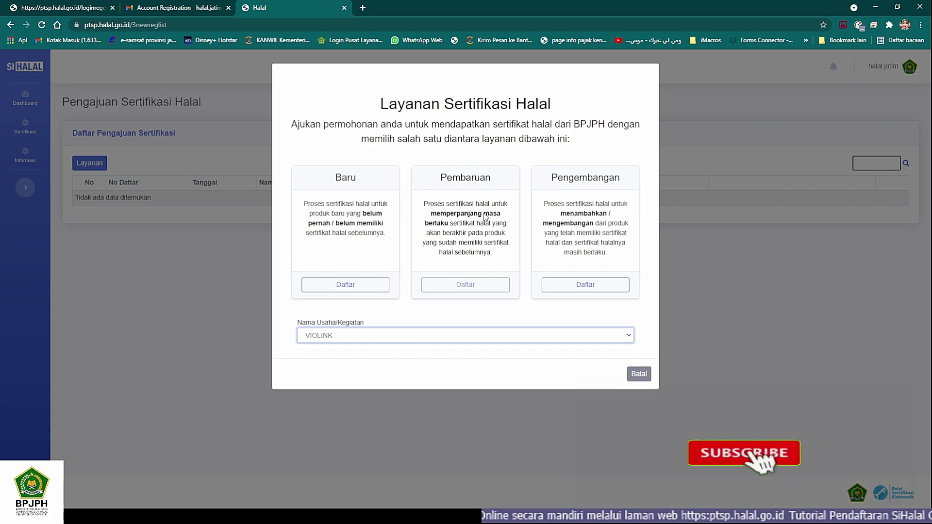
{"action": "left_click_drag", "start_coordinate": [305, 202], "coordinate": [385, 235]}
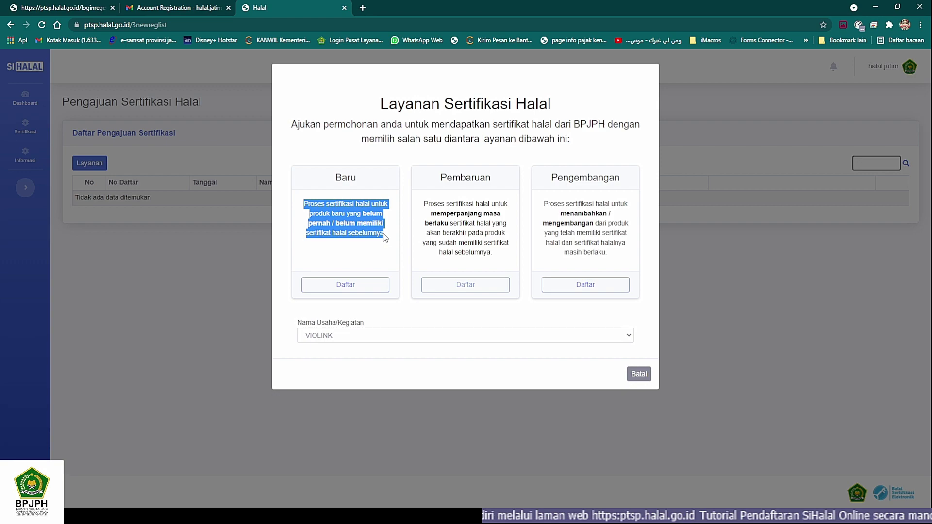
{"action": "left_click", "coordinate": [358, 243]}
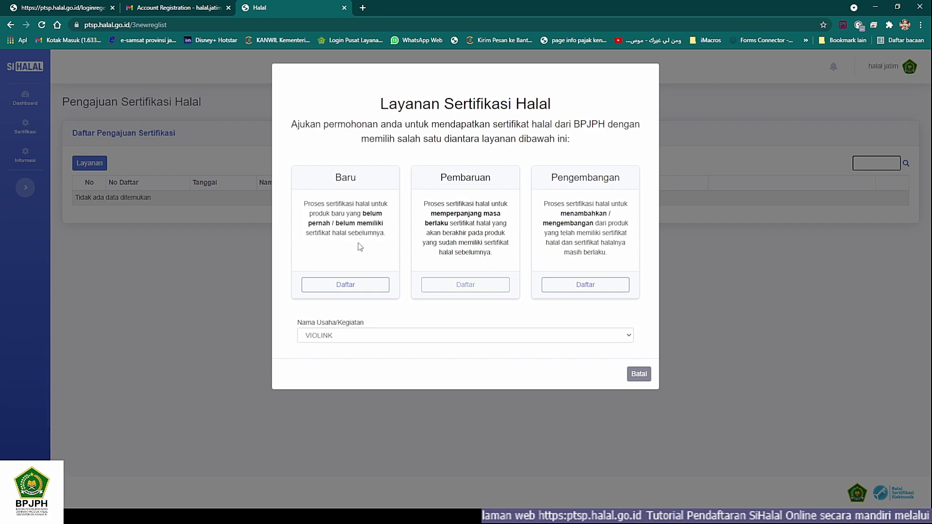
{"action": "left_click_drag", "start_coordinate": [422, 203], "coordinate": [502, 255]}
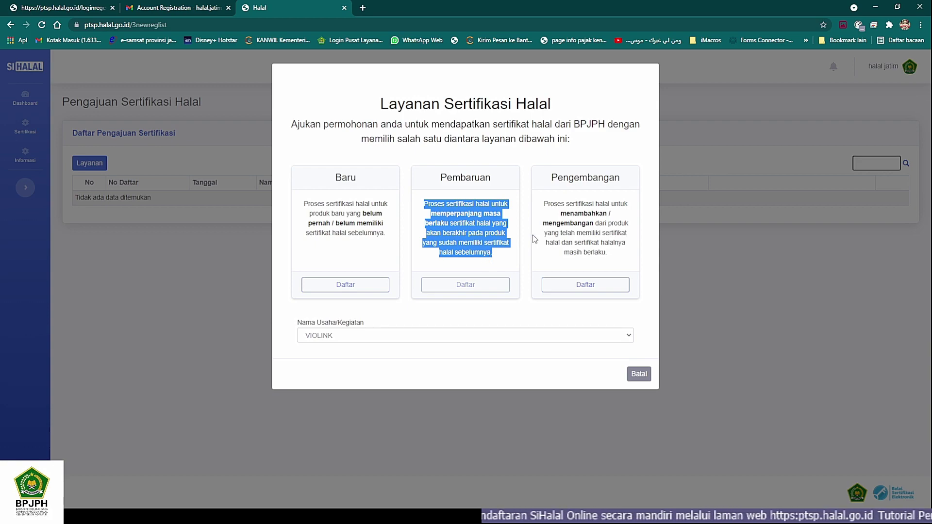
{"action": "left_click_drag", "start_coordinate": [545, 204], "coordinate": [596, 223]}
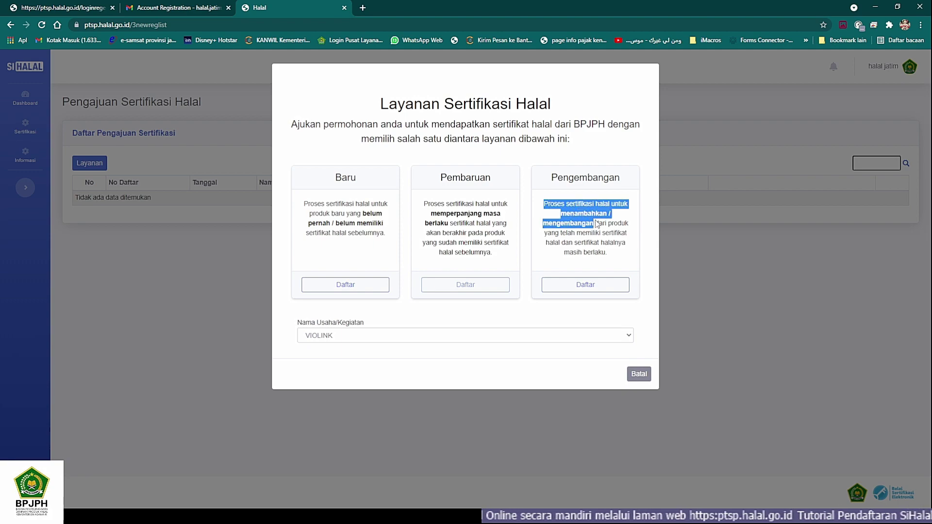
{"action": "left_click_drag", "start_coordinate": [596, 224], "coordinate": [618, 255]}
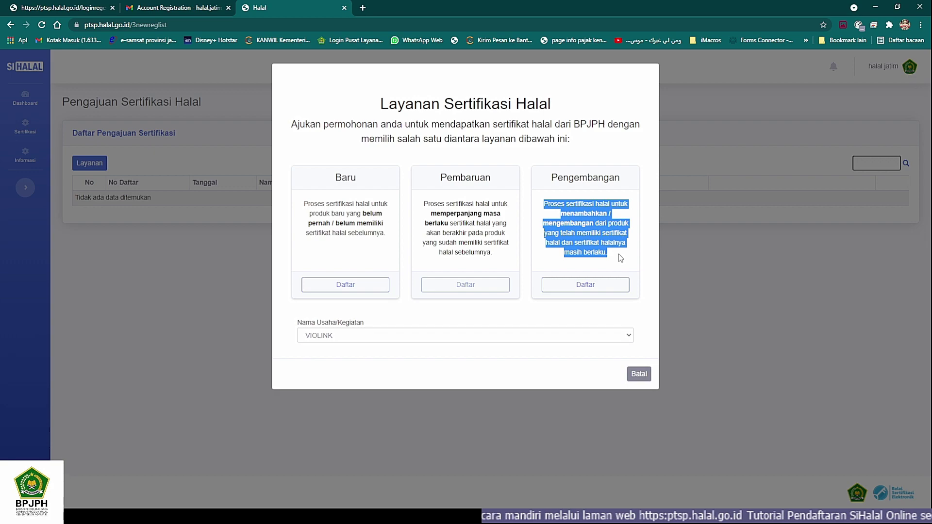
{"action": "left_click", "coordinate": [610, 258]}
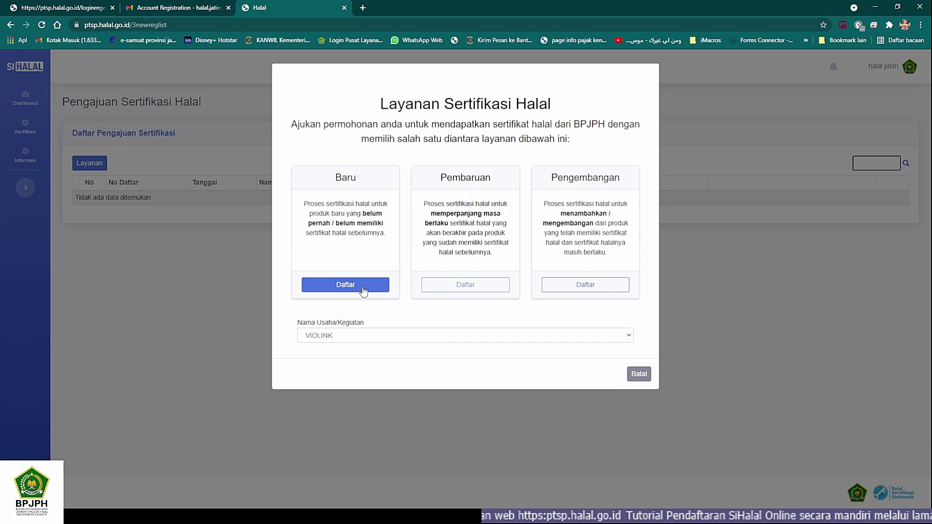
Step: Register a new Baru certification application via Daftar and review its detail page
{"action": "left_click", "coordinate": [363, 289]}
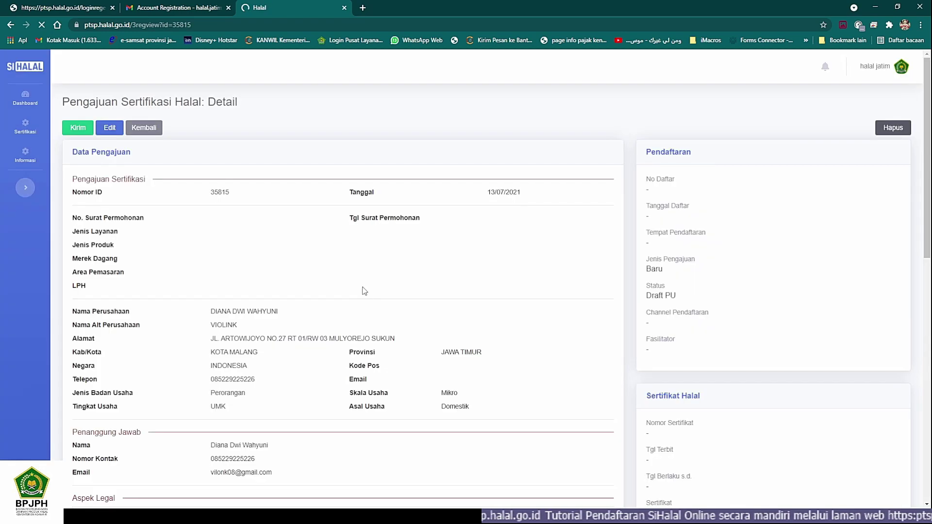
{"action": "scroll", "coordinate": [364, 290], "scroll_direction": "down", "scroll_amount": 4}
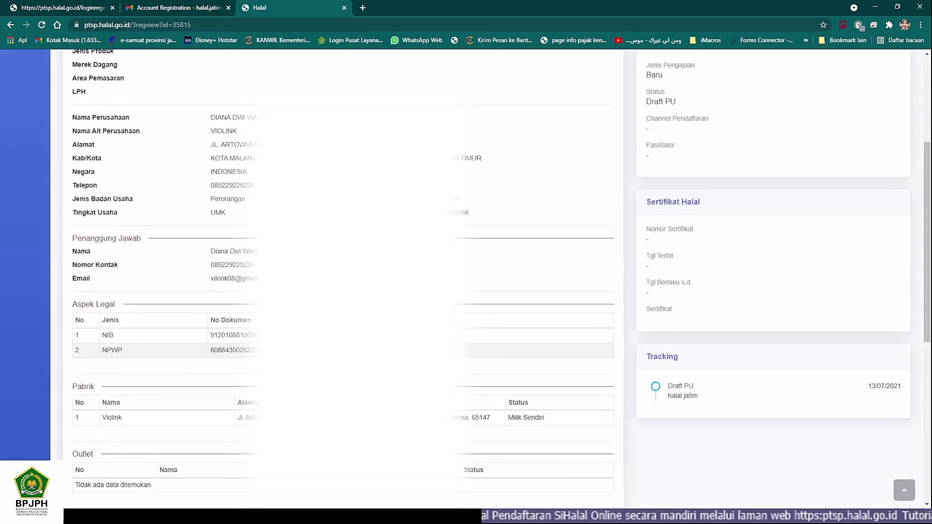
{"action": "scroll", "coordinate": [342, 272], "scroll_direction": "down", "scroll_amount": 7}
{"action": "scroll", "coordinate": [486, 272], "scroll_direction": "up", "scroll_amount": 12}
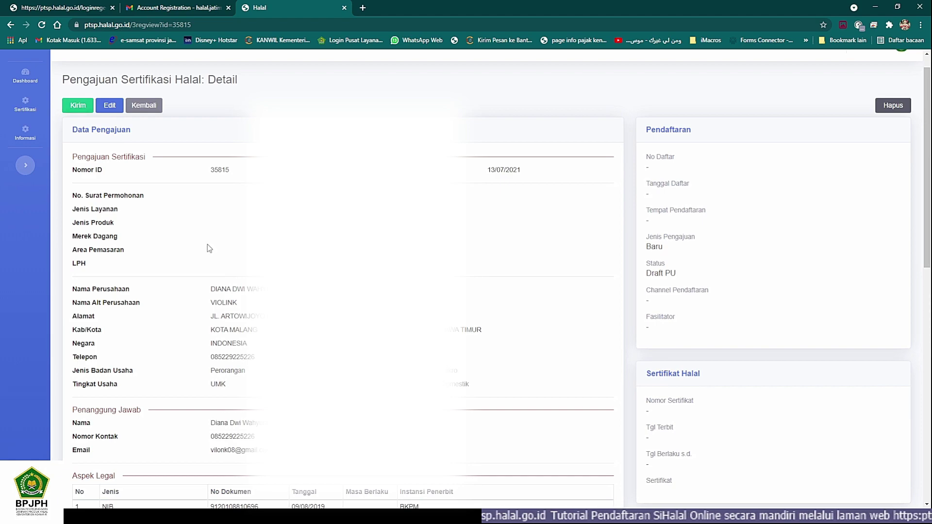
{"action": "scroll", "coordinate": [214, 252], "scroll_direction": "down", "scroll_amount": 12}
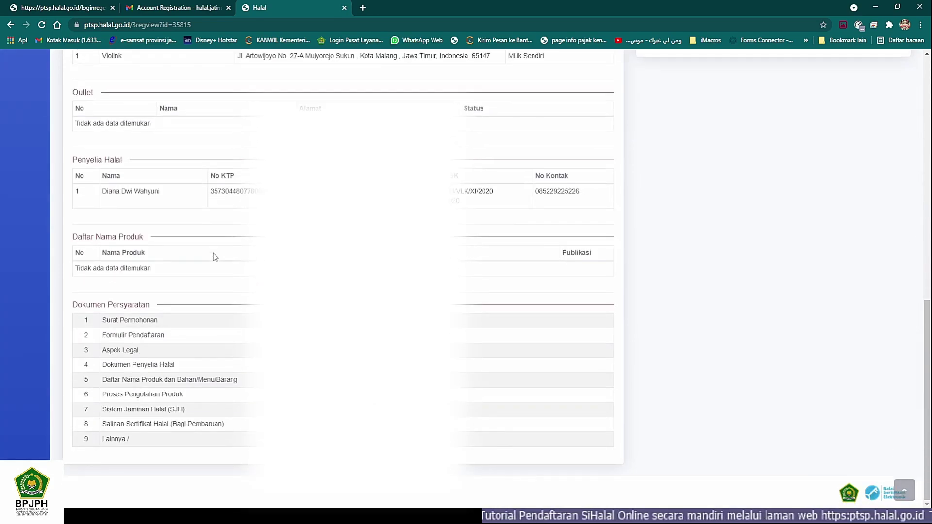
{"action": "scroll", "coordinate": [214, 253], "scroll_direction": "up", "scroll_amount": 11}
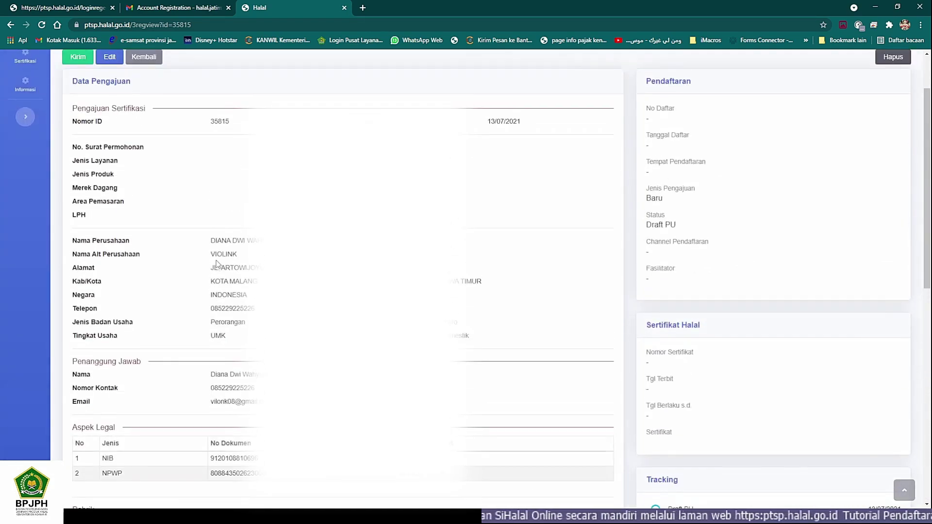
{"action": "scroll", "coordinate": [216, 263], "scroll_direction": "up", "scroll_amount": 2}
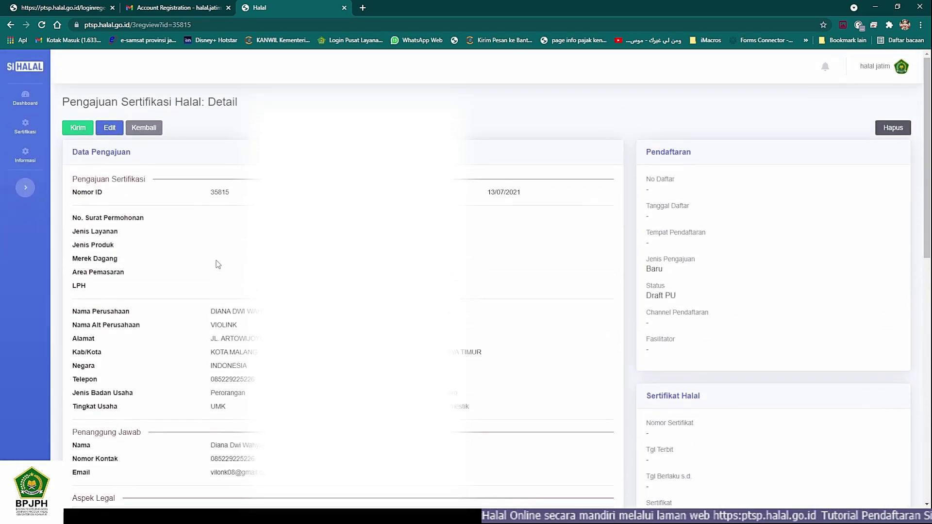
Step: Edit the application, entering request letter 01/VMM/XI/2020 dated 09/11/2020
{"action": "left_click", "coordinate": [112, 129]}
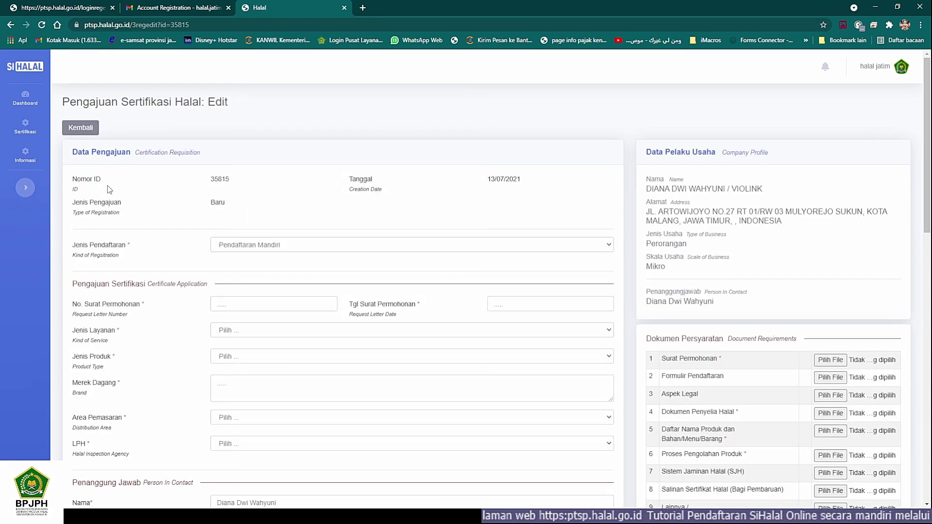
{"action": "scroll", "coordinate": [192, 243], "scroll_direction": "down", "scroll_amount": 2}
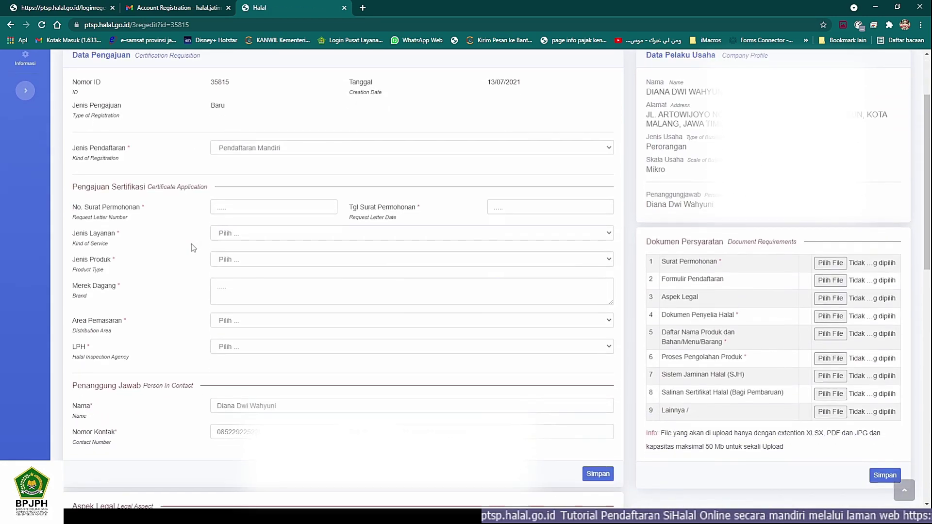
{"action": "left_click", "coordinate": [218, 208]}
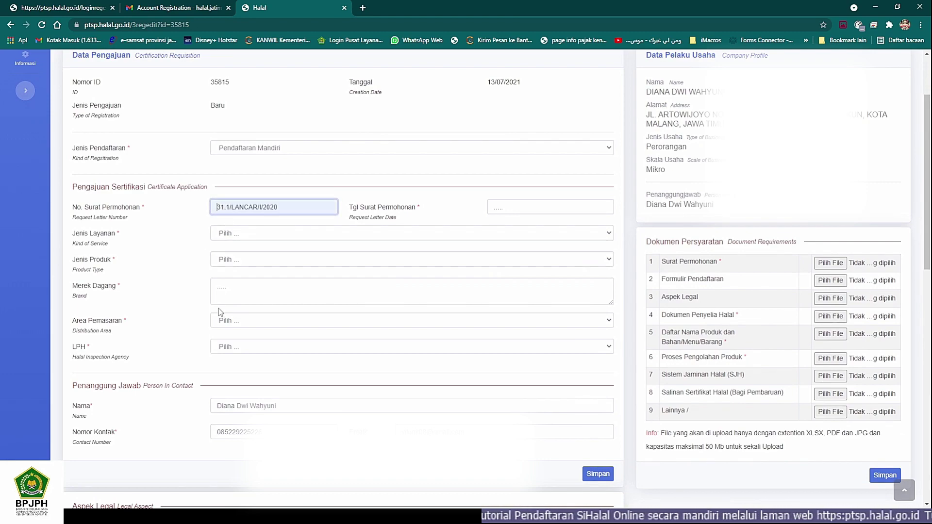
{"action": "left_click", "coordinate": [137, 516]}
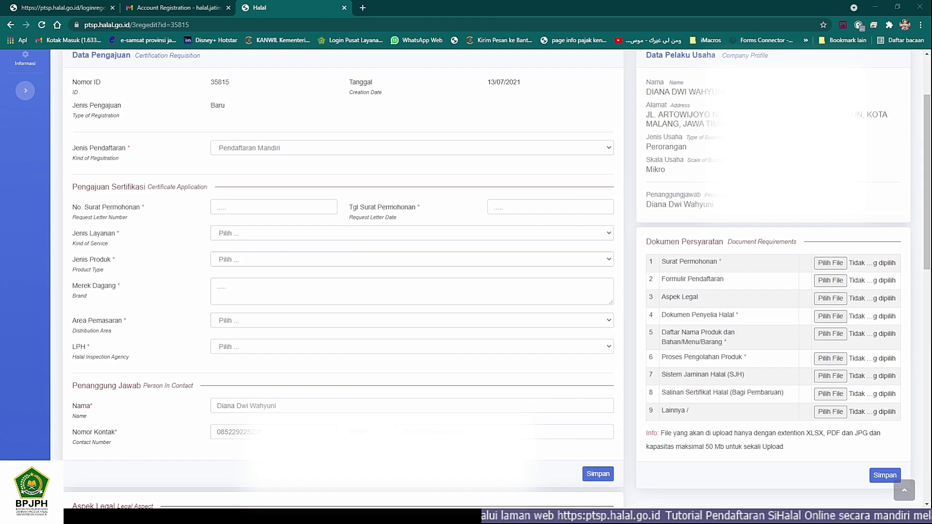
{"action": "left_click", "coordinate": [137, 515]}
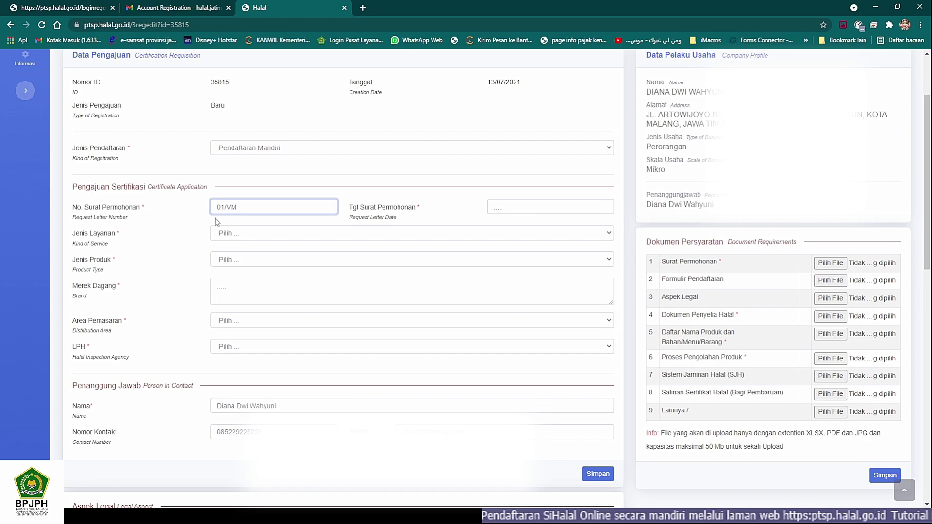
{"action": "left_click", "coordinate": [137, 515]}
{"action": "left_click", "coordinate": [137, 516]}
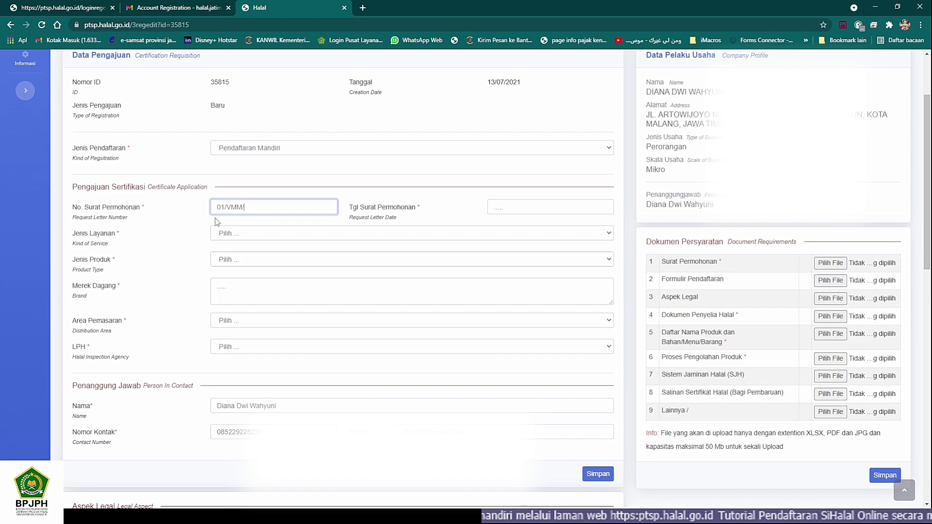
{"action": "type", "text": "XI/20"}
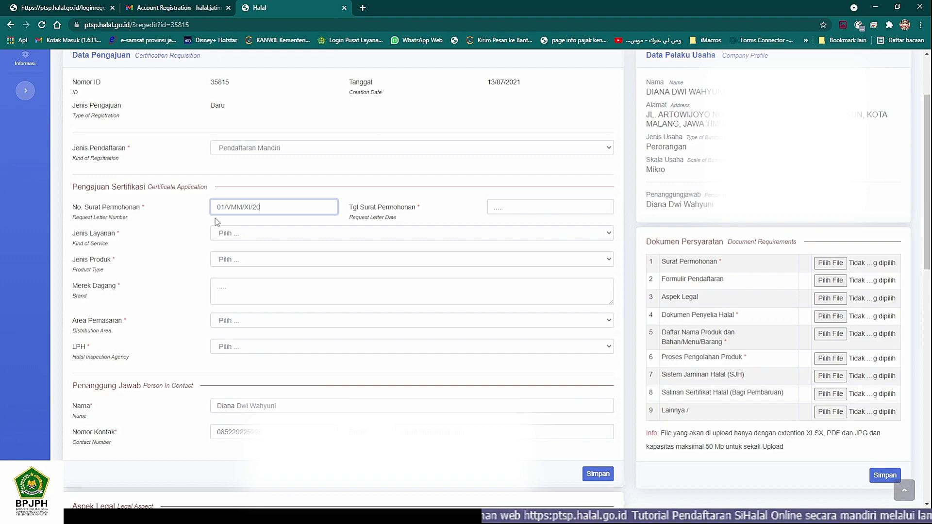
{"action": "type", "text": "20"}
{"action": "key", "text": "Tab"}
{"action": "left_click", "coordinate": [137, 516]}
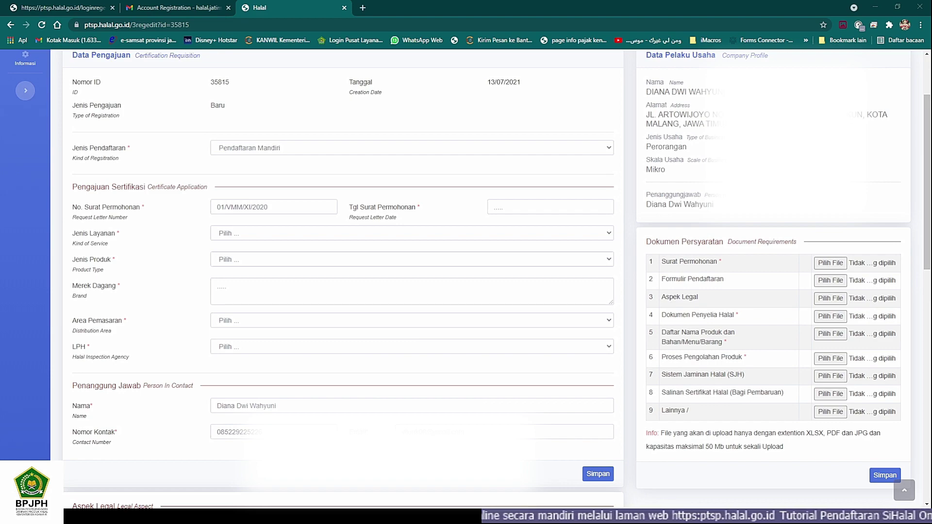
{"action": "key", "text": "alt+Tab"}
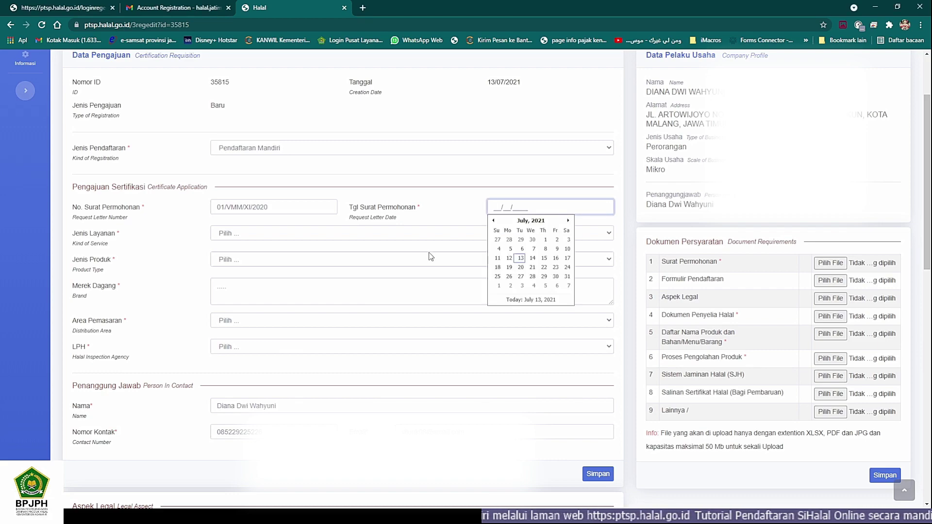
{"action": "type", "text": "09/11/2"}
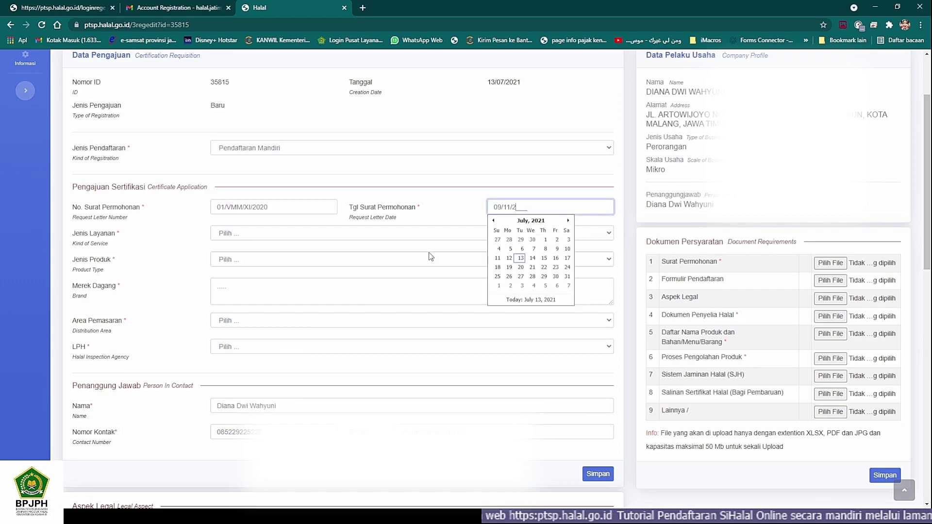
{"action": "type", "text": "020"}
{"action": "key", "text": "Tab"}
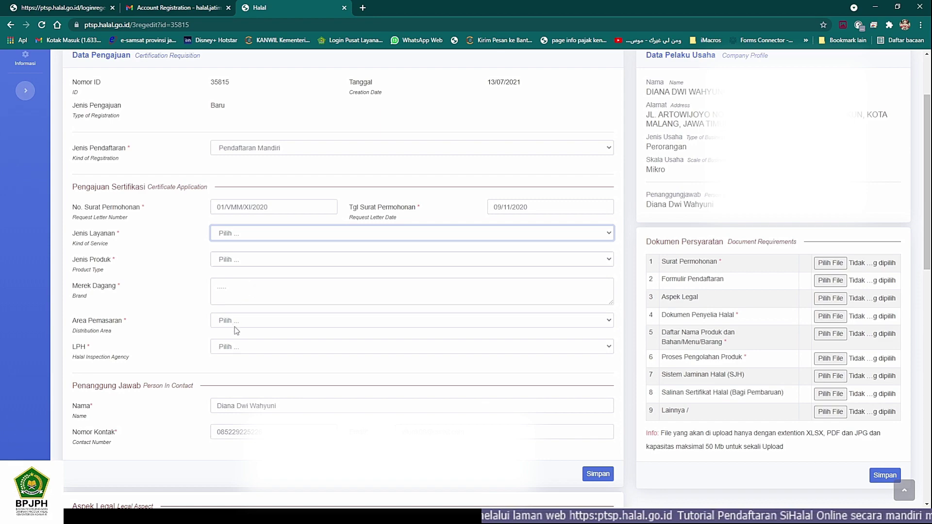
Step: Choose service type Makanan/ Minuman/ Obat/ Kosmetik and product type Tumbuhan dan Produk Tumbuhan Olahan, then enter brand Violink
{"action": "left_click", "coordinate": [236, 266]}
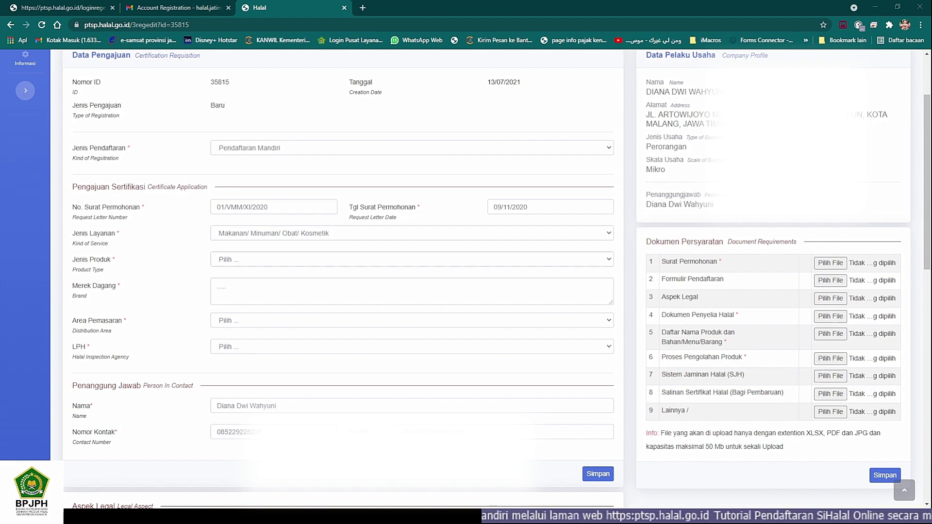
{"action": "mouse_move", "coordinate": [489, 520]}
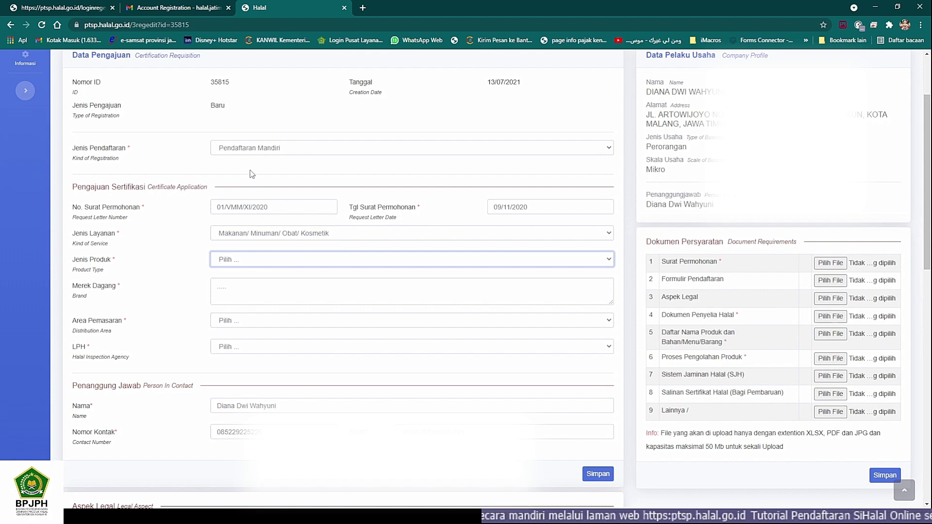
{"action": "left_click", "coordinate": [266, 214]}
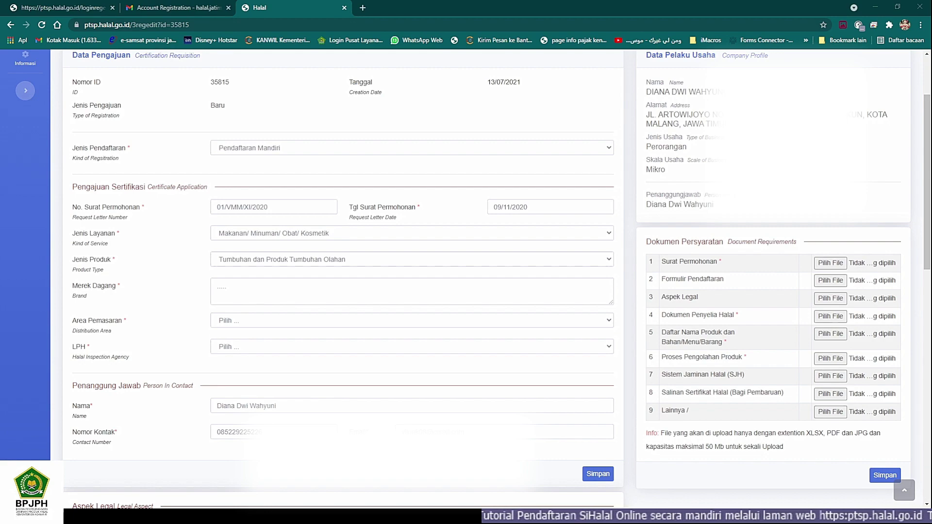
{"action": "left_click", "coordinate": [259, 296]}
{"action": "type", "text": "V"}
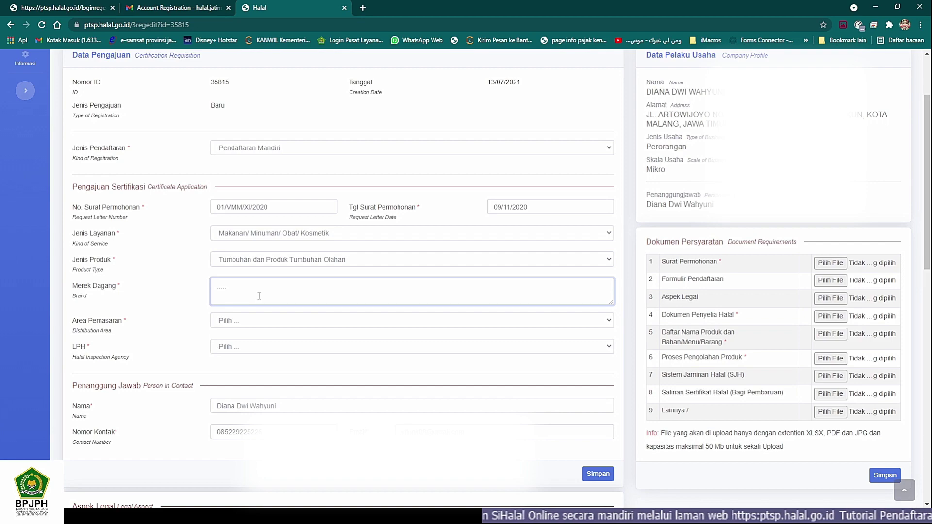
{"action": "type", "text": "iolink"}
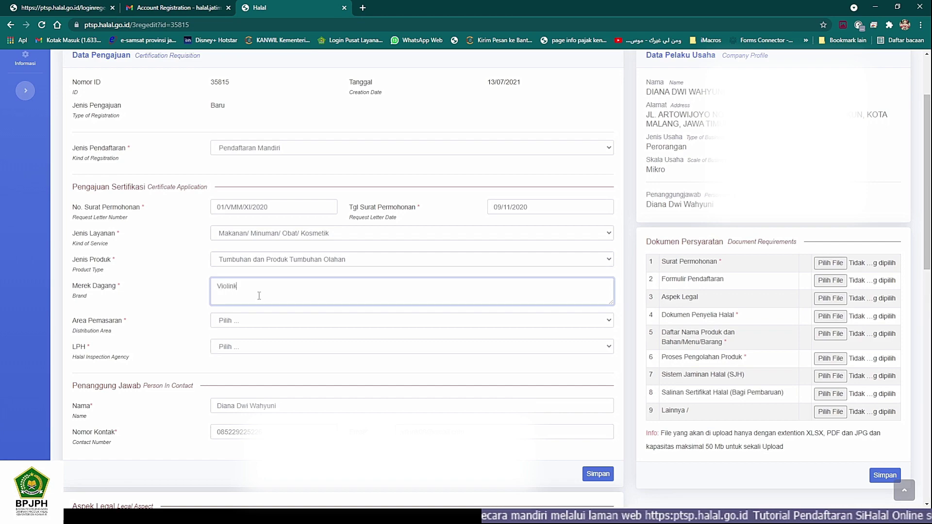
{"action": "left_click", "coordinate": [237, 325]}
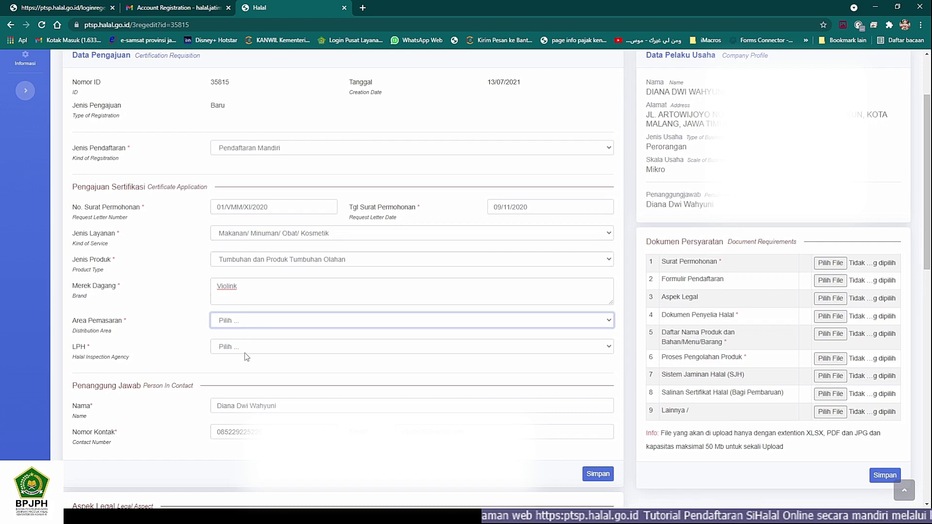
Step: Set the Area Pemasaran to Nasional, correcting an initial Lokal (3 Provinsi) choice
{"action": "left_click", "coordinate": [232, 377]}
{"action": "left_click", "coordinate": [129, 515]}
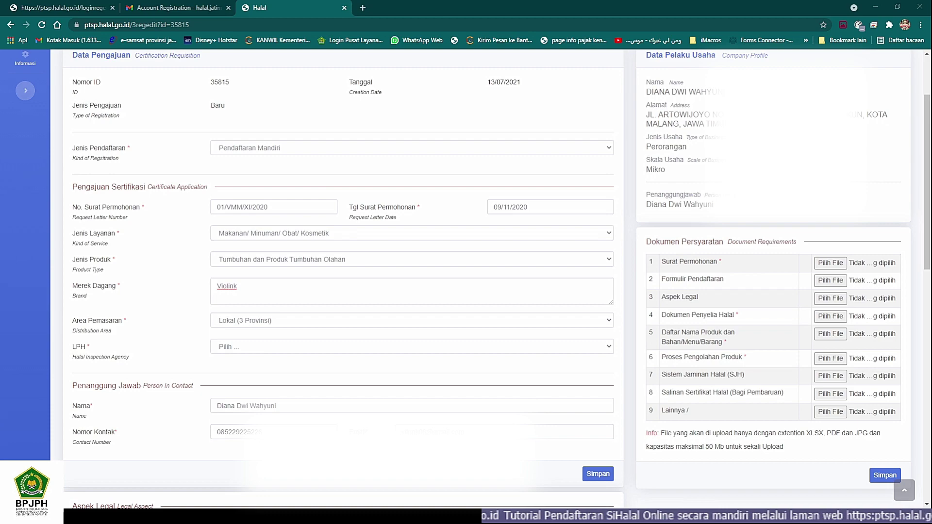
{"action": "left_click", "coordinate": [257, 321]}
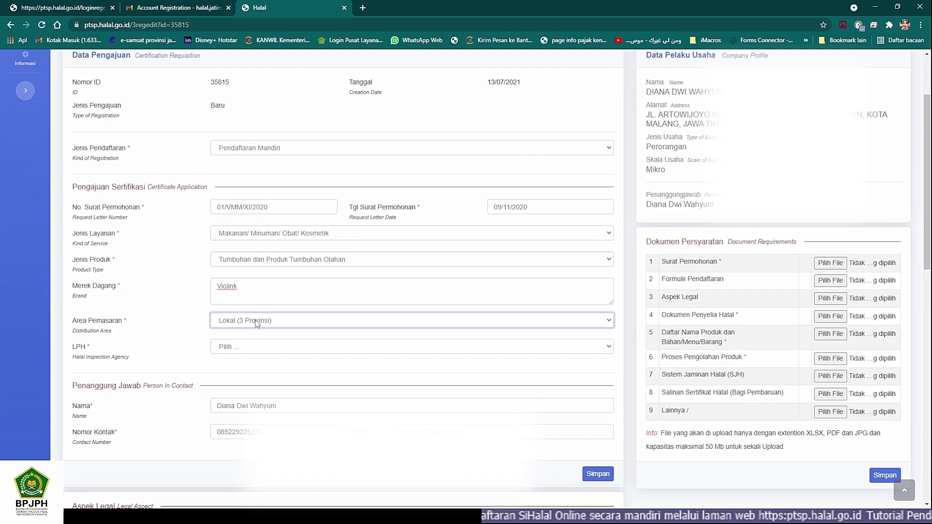
{"action": "left_click", "coordinate": [241, 363]}
Step: Select LPPOM MUI as the halal inspection agency (LPH)
{"action": "scroll", "coordinate": [149, 331], "scroll_direction": "down", "scroll_amount": 2}
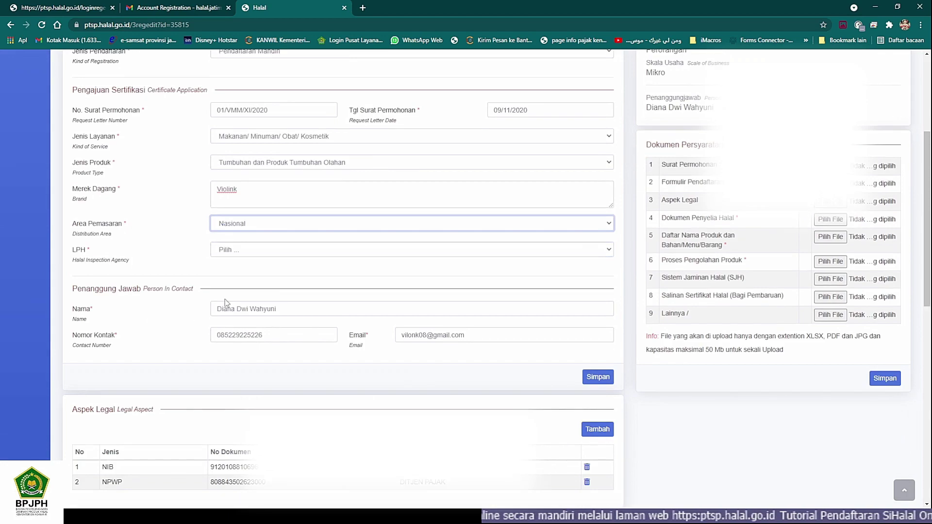
{"action": "left_click", "coordinate": [270, 250]}
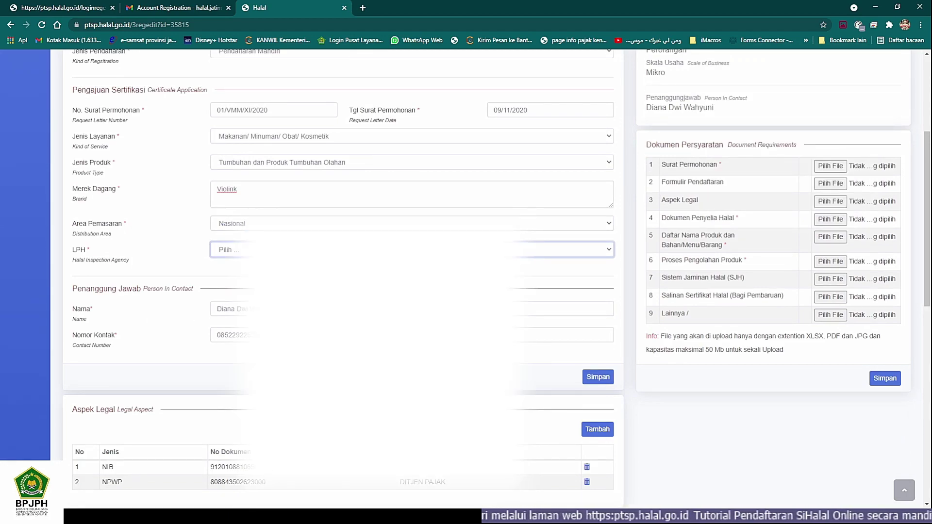
{"action": "left_click", "coordinate": [235, 314]}
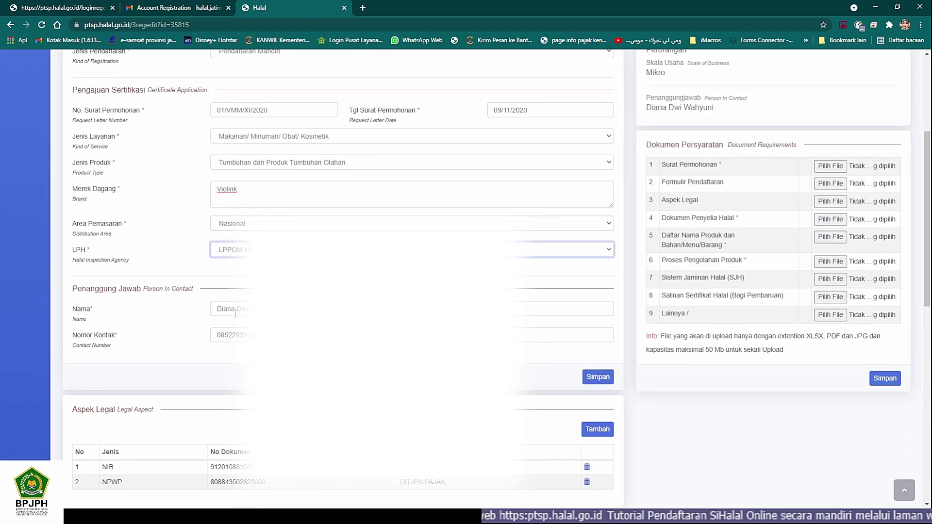
{"action": "scroll", "coordinate": [240, 312], "scroll_direction": "down", "scroll_amount": 2}
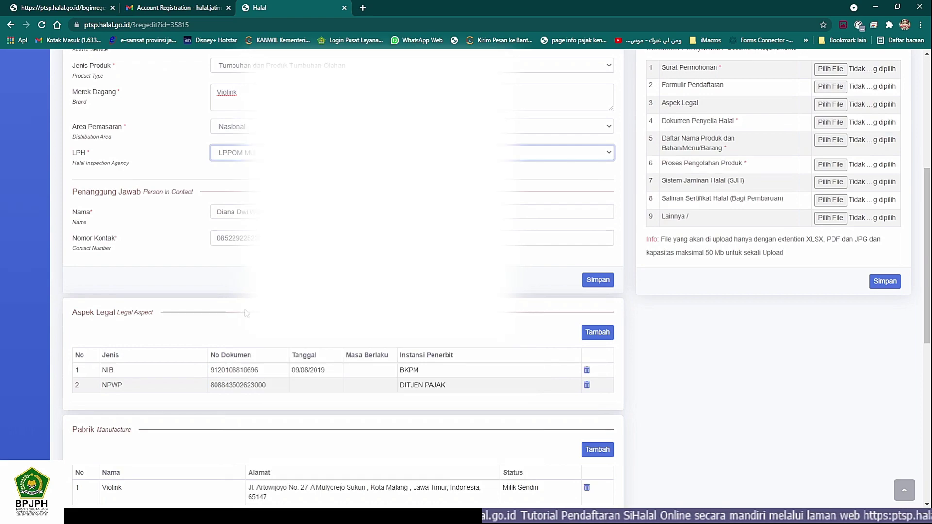
Step: Scroll down to the empty Daftar Nama Produk section and place the cursor in Nama Produk
{"action": "scroll", "coordinate": [245, 308], "scroll_direction": "down", "scroll_amount": 2}
{"action": "scroll", "coordinate": [245, 313], "scroll_direction": "down", "scroll_amount": 2}
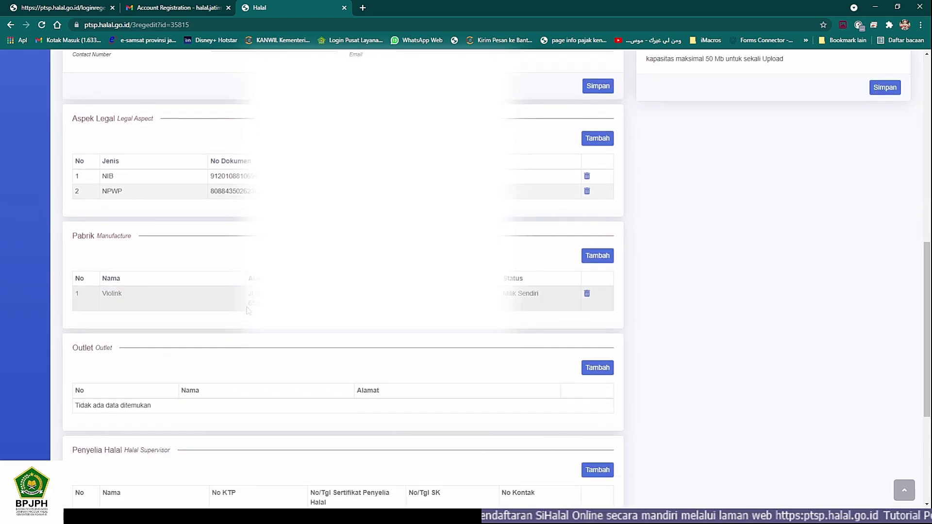
{"action": "scroll", "coordinate": [250, 308], "scroll_direction": "down", "scroll_amount": 2}
{"action": "scroll", "coordinate": [250, 307], "scroll_direction": "down", "scroll_amount": 3}
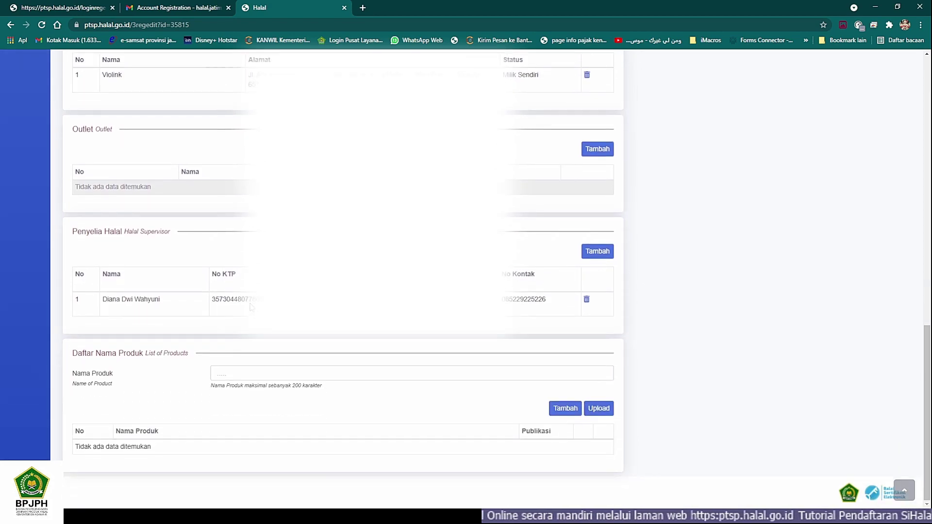
{"action": "left_click", "coordinate": [235, 375]}
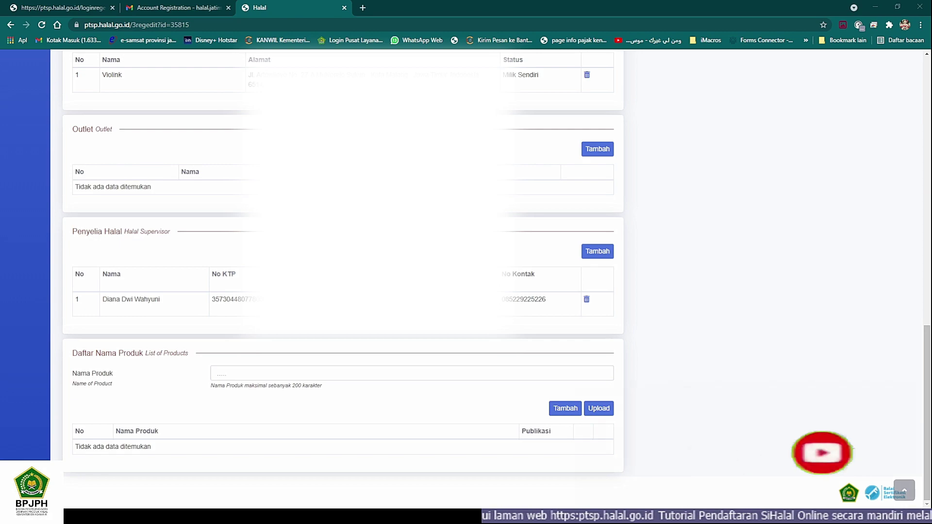
Step: Paste Bawang Hitam Kating “Diallas” into Nama Produk and add it to the list
{"action": "left_click", "coordinate": [441, 372]}
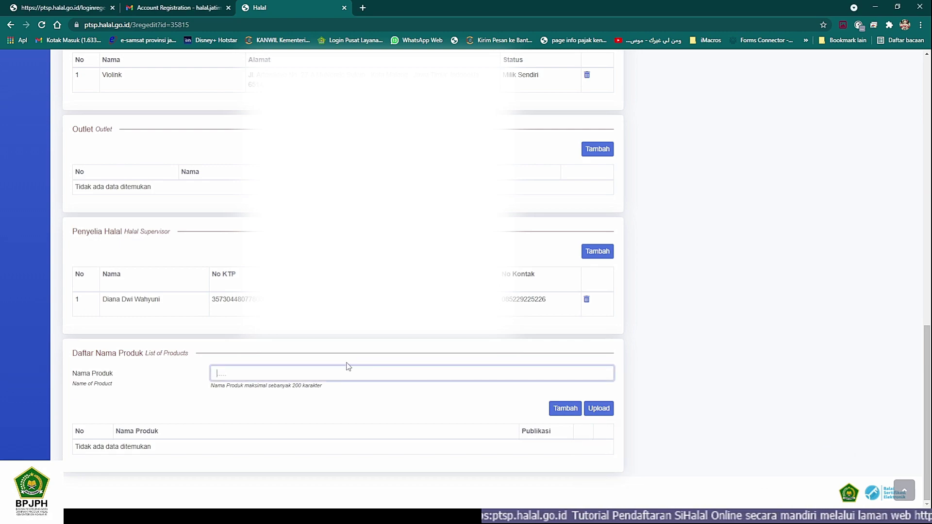
{"action": "type", "text": "Bawang Hitam Kating \"Diallas\""}
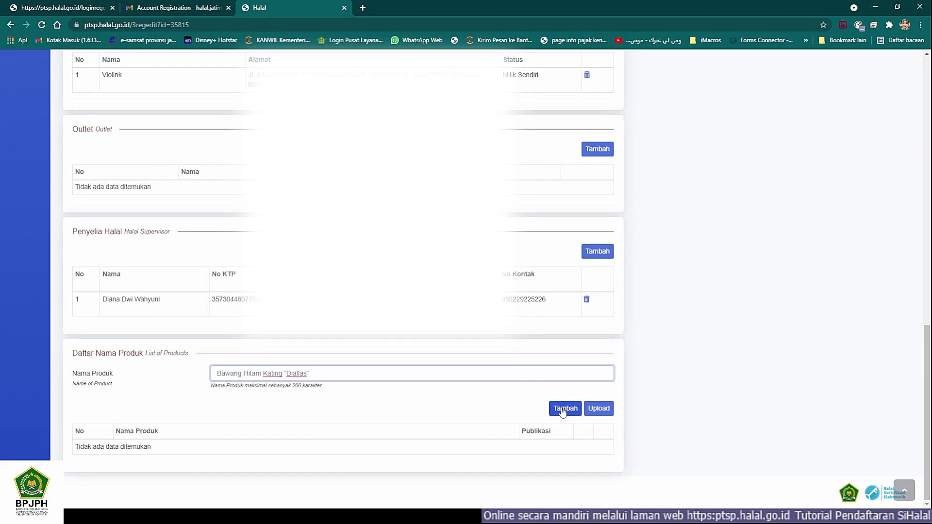
{"action": "left_click", "coordinate": [562, 411]}
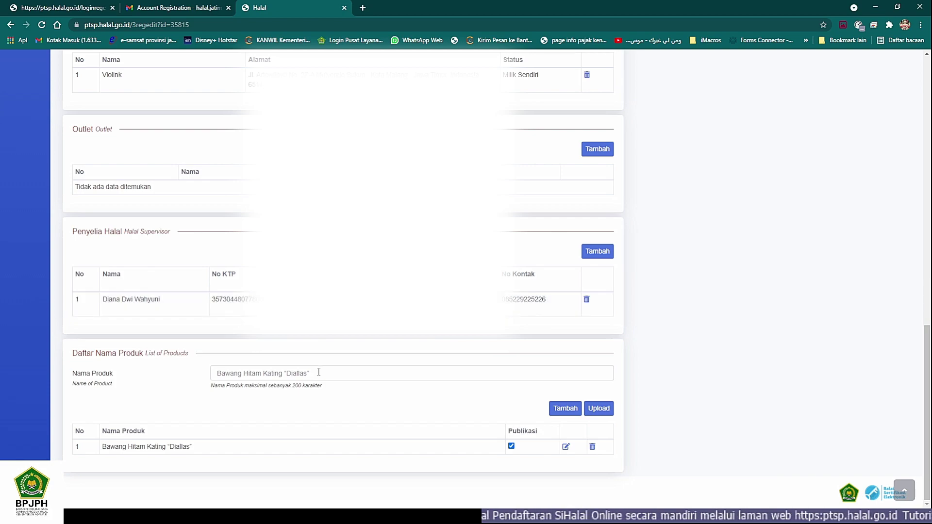
Step: Replace the name with Bawang Hitam Tunggal “Diallas”, add it, and scroll back up the form
{"action": "left_click_drag", "start_coordinate": [325, 372], "coordinate": [161, 370]}
{"action": "type", "text": "Bawang Hitam Tunggal \"Diallas\""}
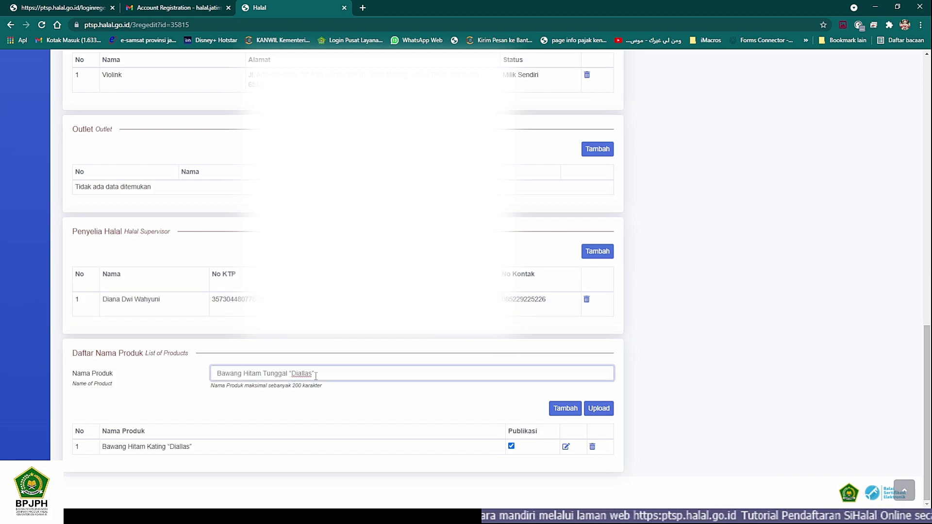
{"action": "left_click", "coordinate": [574, 409]}
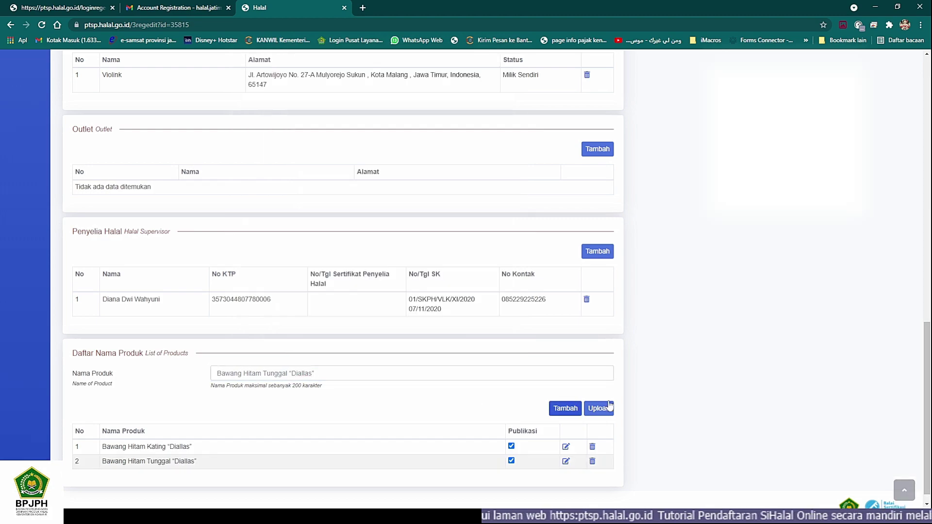
{"action": "scroll", "coordinate": [625, 401], "scroll_direction": "up", "scroll_amount": 10}
{"action": "scroll", "coordinate": [626, 401], "scroll_direction": "up", "scroll_amount": 1}
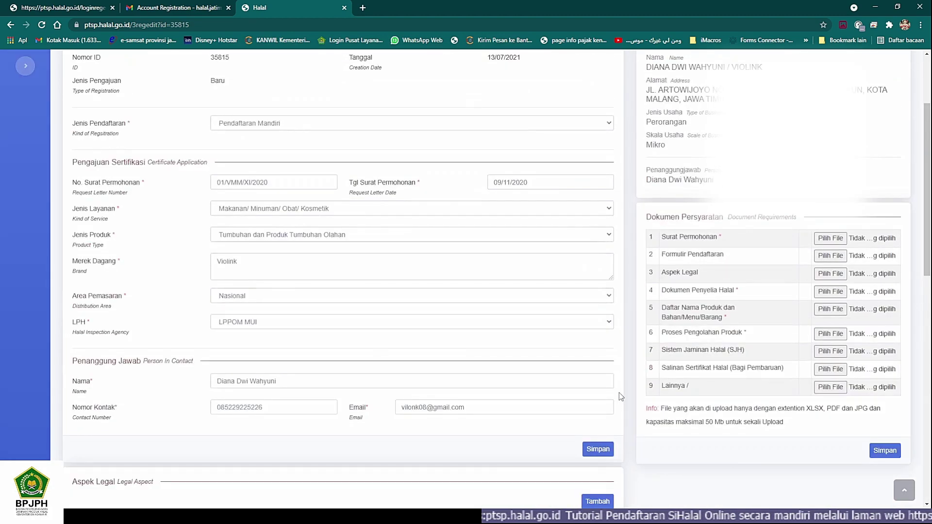
{"action": "scroll", "coordinate": [625, 401], "scroll_direction": "up", "scroll_amount": 1}
{"action": "scroll", "coordinate": [620, 379], "scroll_direction": "down", "scroll_amount": 1}
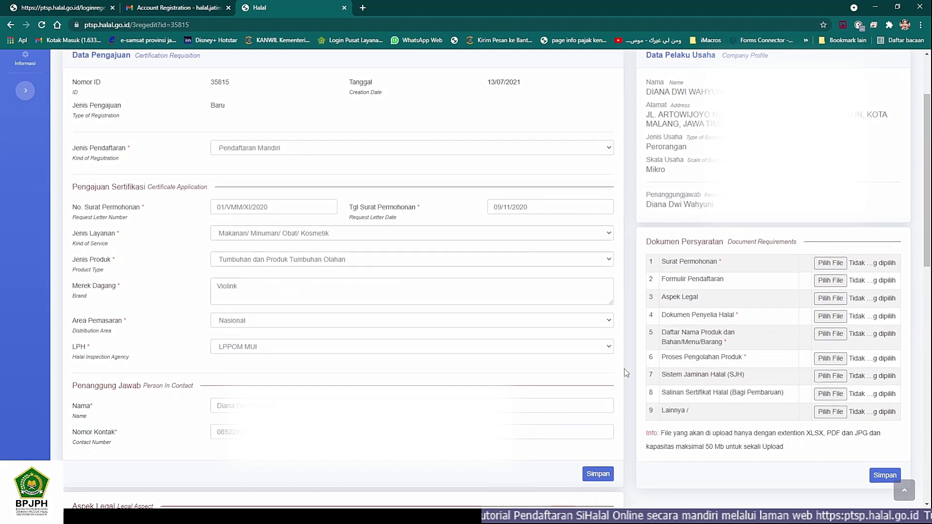
{"action": "scroll", "coordinate": [623, 353], "scroll_direction": "up", "scroll_amount": 2}
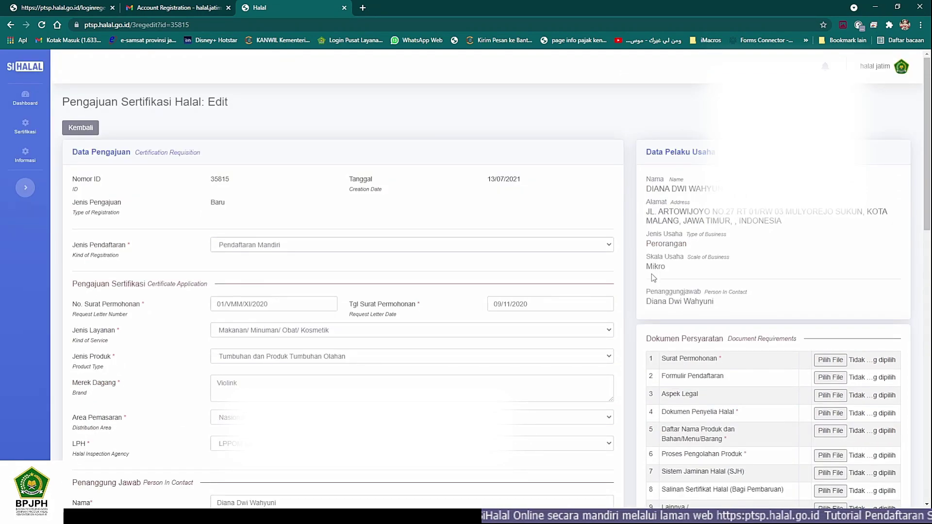
{"action": "scroll", "coordinate": [651, 274], "scroll_direction": "down", "scroll_amount": 2}
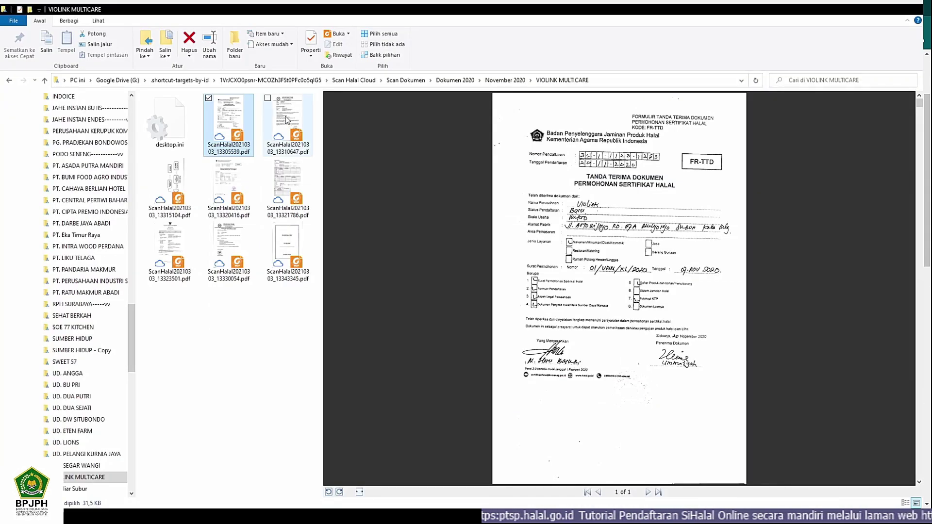
Step: Preview the scanned certification request letter and halal application form PDFs
{"action": "left_click", "coordinate": [287, 120]}
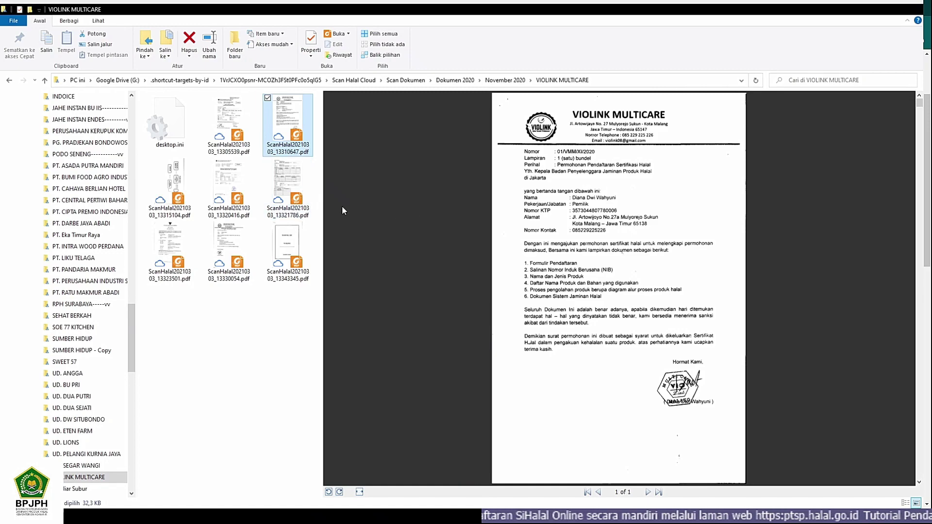
{"action": "left_click", "coordinate": [223, 183]}
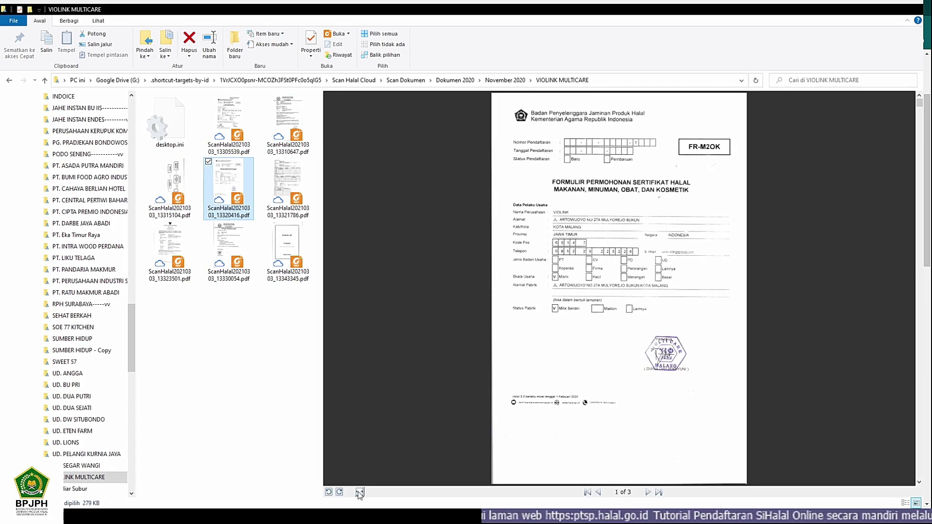
{"action": "scroll", "coordinate": [507, 407], "scroll_direction": "down", "scroll_amount": 2}
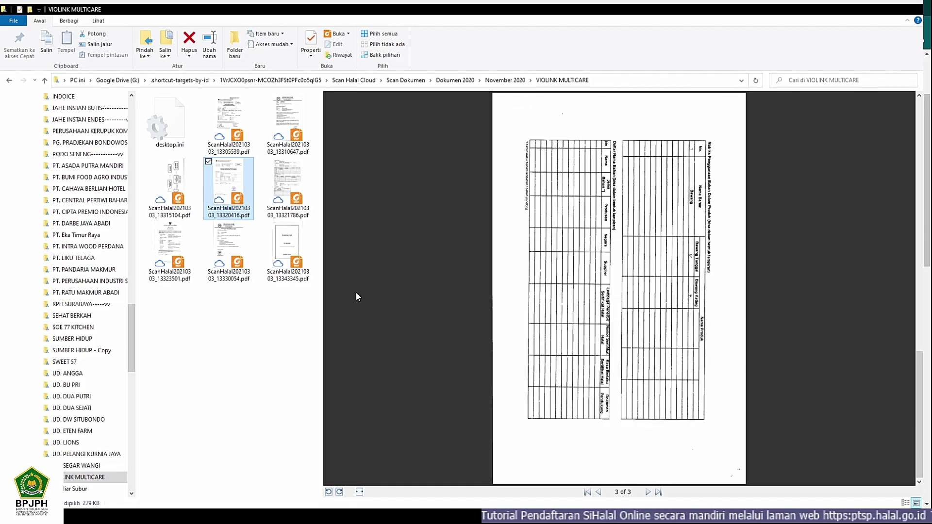
Step: Preview the scanned business permit, material list tables, and production flow chart
{"action": "left_click", "coordinate": [170, 245]}
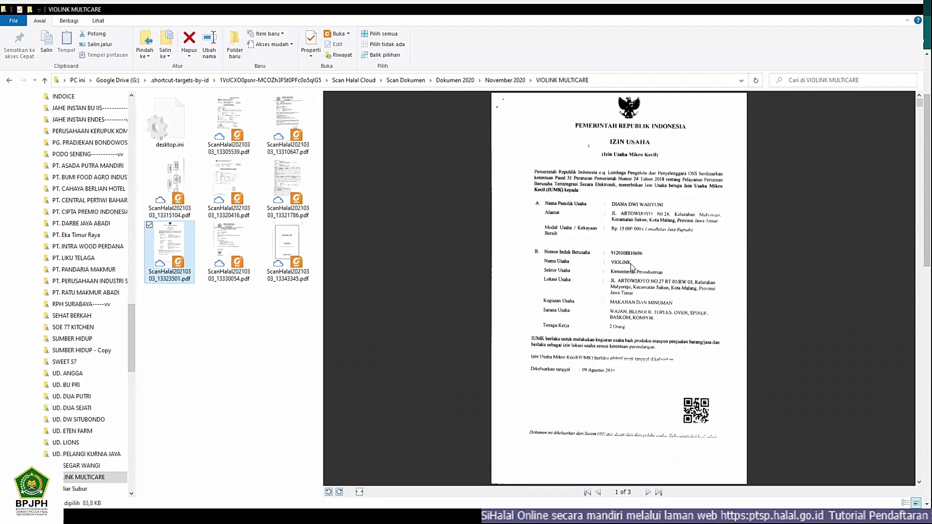
{"action": "scroll", "coordinate": [630, 264], "scroll_direction": "down", "scroll_amount": 2}
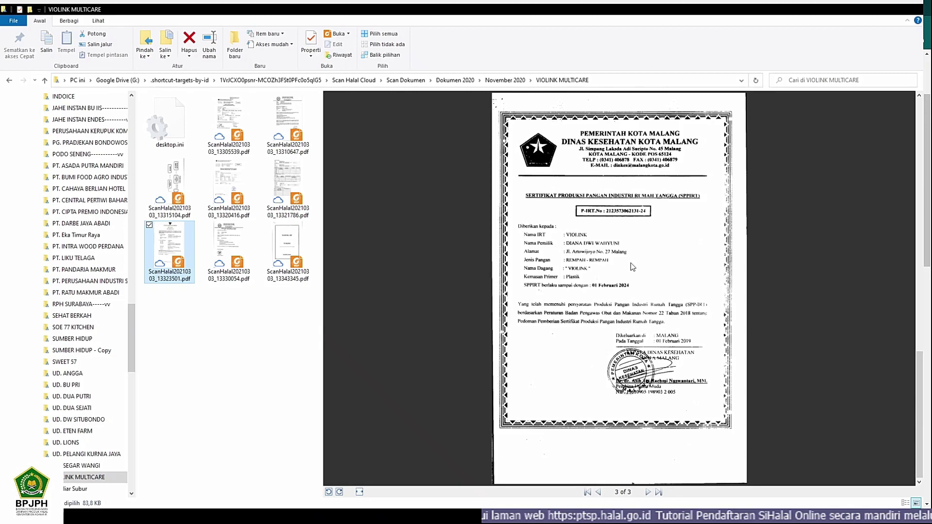
{"action": "key", "text": "Left"}
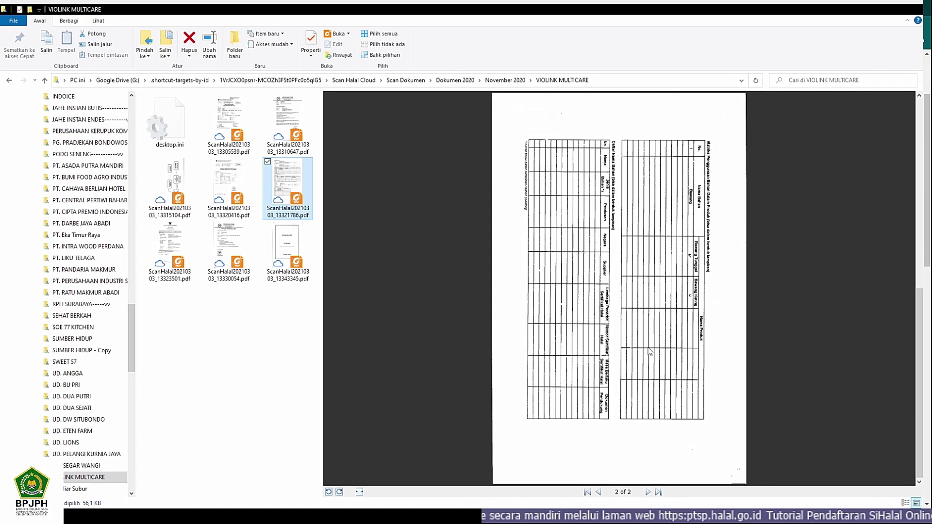
{"action": "key", "text": "Left"}
{"action": "key", "text": "Left"}
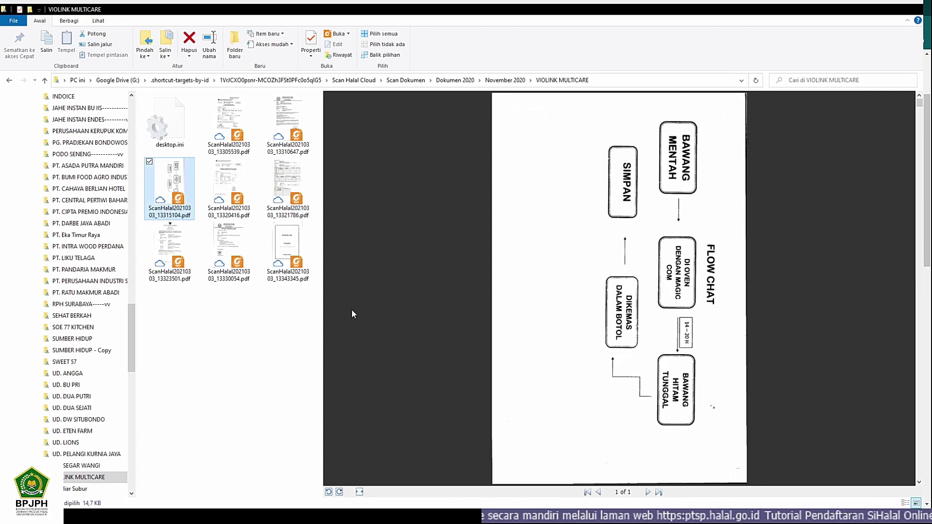
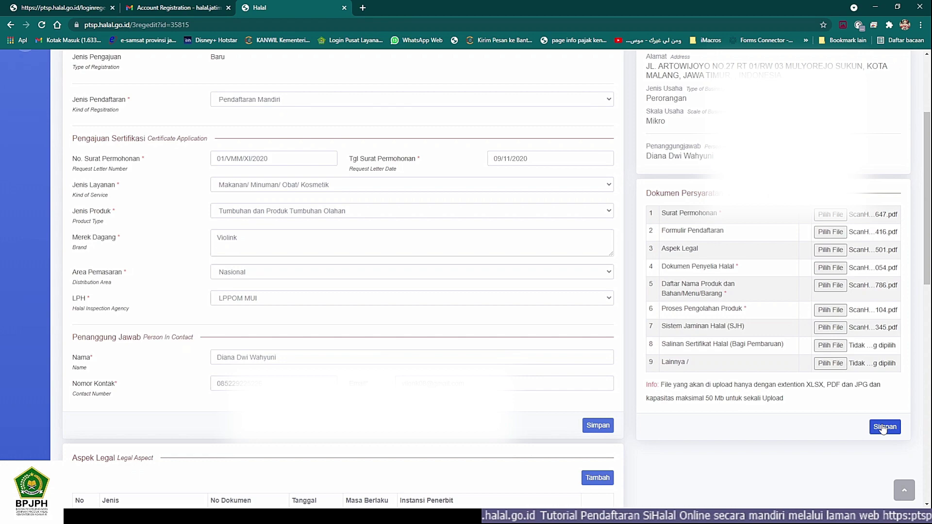
Step: Save the uploaded files under Dokumen Persyaratan and scroll back up the form
{"action": "left_click", "coordinate": [883, 430]}
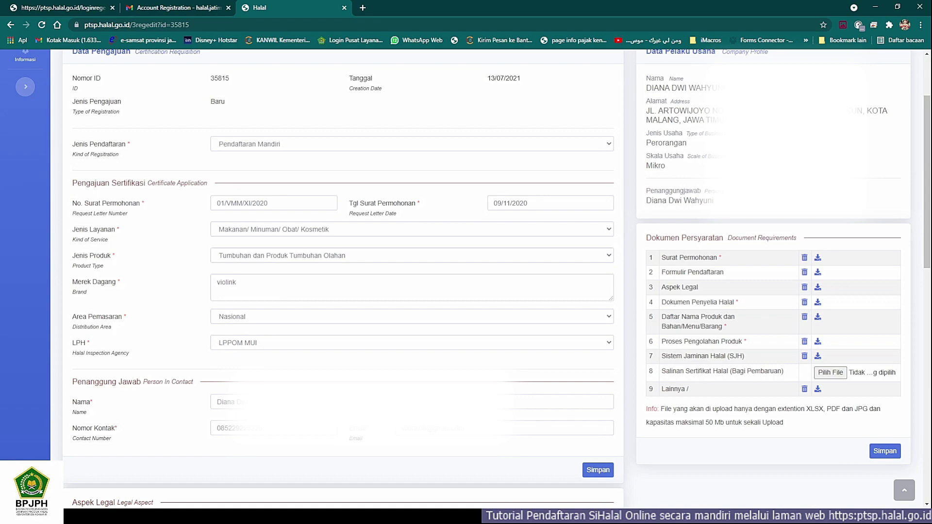
{"action": "scroll", "coordinate": [364, 388], "scroll_direction": "up", "scroll_amount": 2}
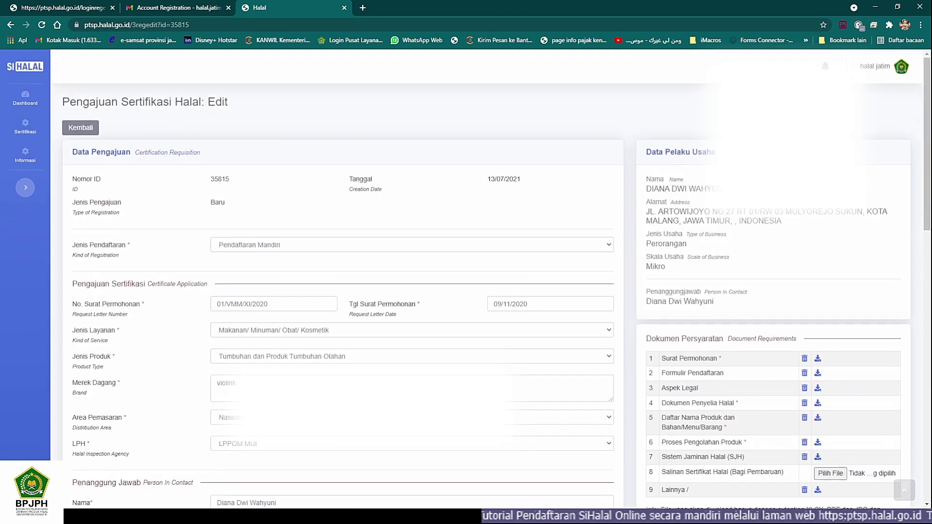
Step: Go back to the Pengajuan Sertifikasi Halal detail page and scroll through its Draft PU summary
{"action": "left_click", "coordinate": [76, 130]}
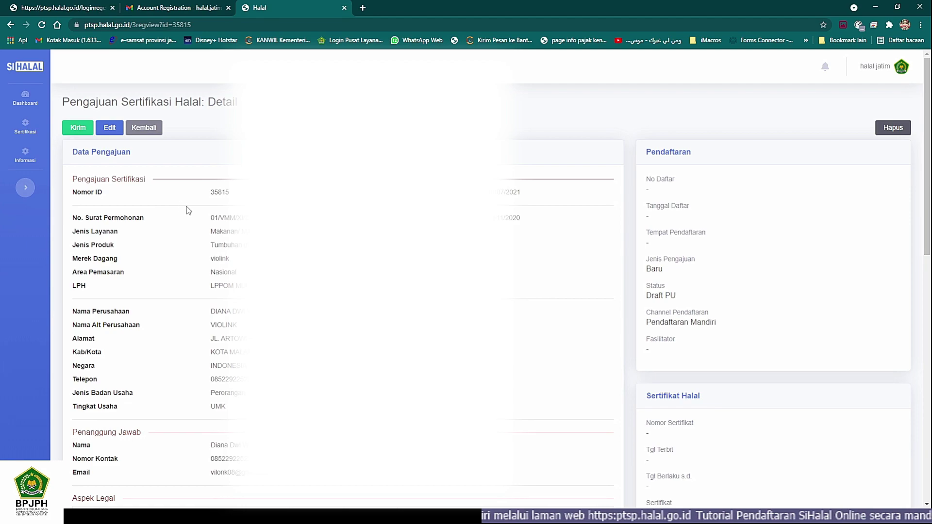
{"action": "scroll", "coordinate": [194, 214], "scroll_direction": "down", "scroll_amount": 7}
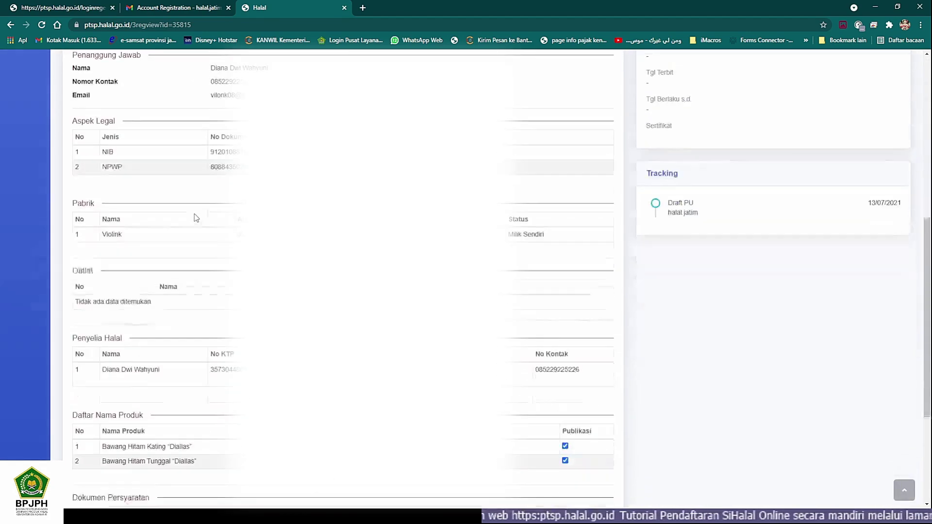
{"action": "scroll", "coordinate": [194, 214], "scroll_direction": "up", "scroll_amount": 7}
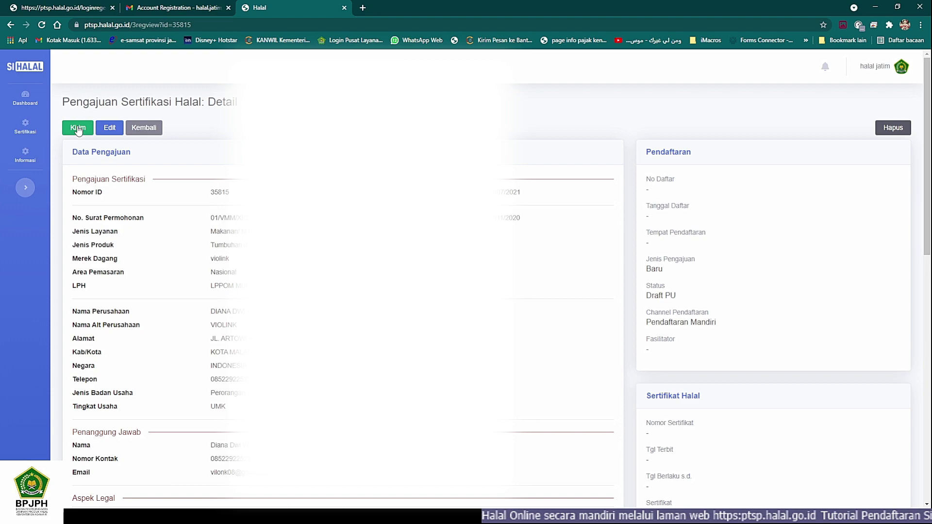
Step: Send the application with Kirim and confirm in the Konfirmasi Penyampaian Dokumen dialog
{"action": "left_click", "coordinate": [76, 128]}
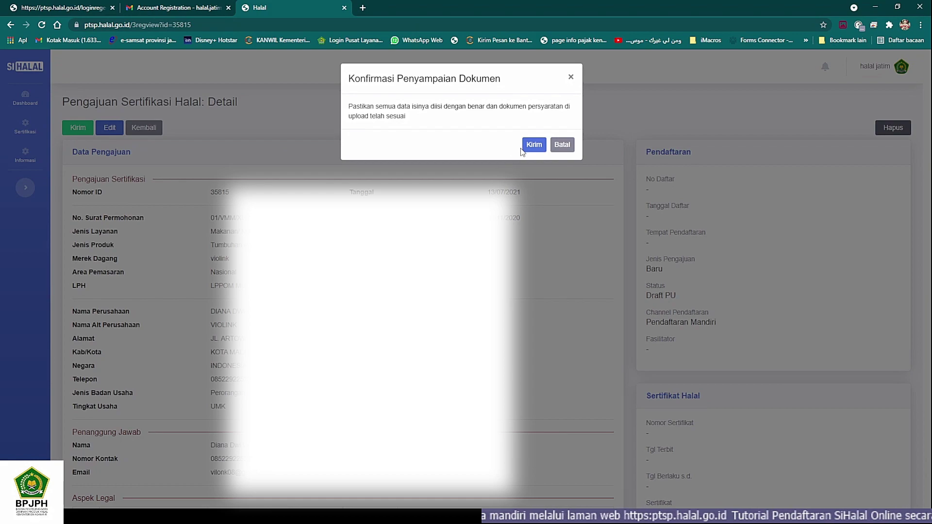
{"action": "left_click", "coordinate": [534, 145]}
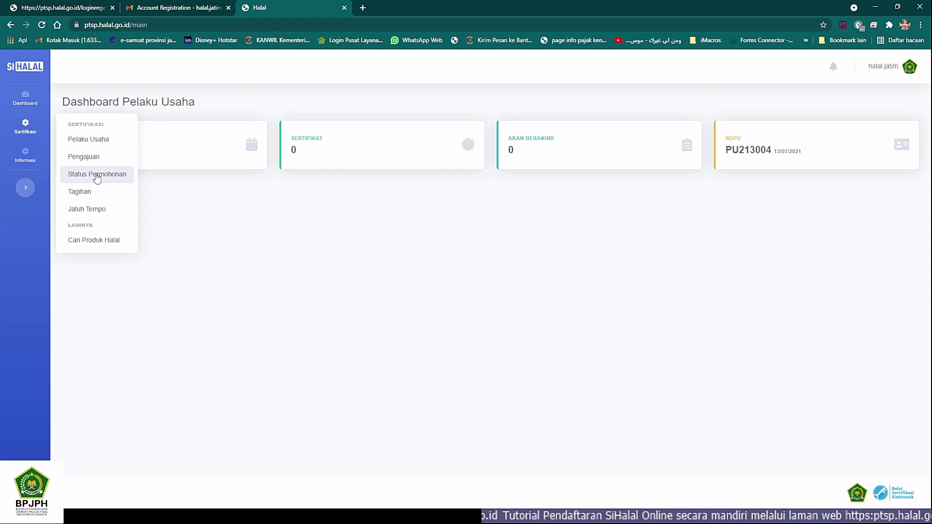
Step: Go through Sertifikasi's Pelaku Usaha and Pengajuan pages to reach the Status Permohonan list
{"action": "left_click", "coordinate": [91, 144]}
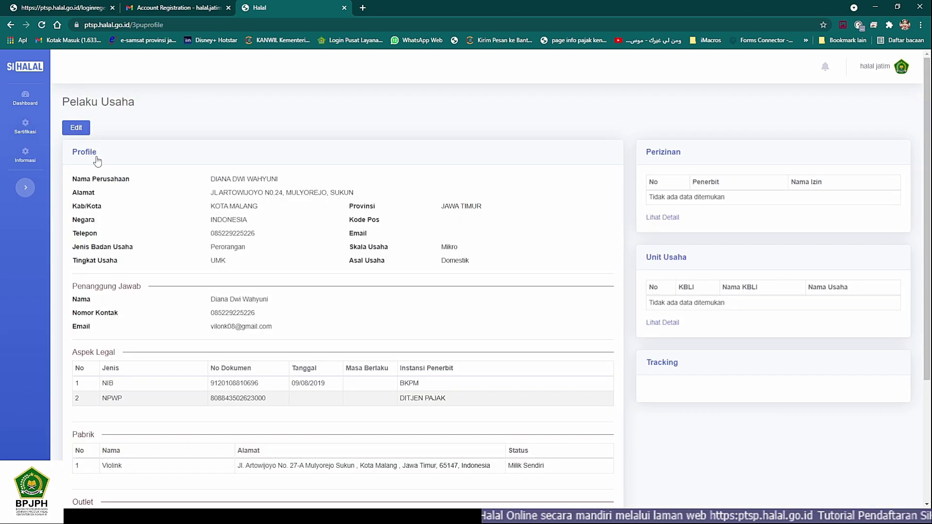
{"action": "left_click", "coordinate": [26, 125]}
{"action": "left_click", "coordinate": [88, 159]}
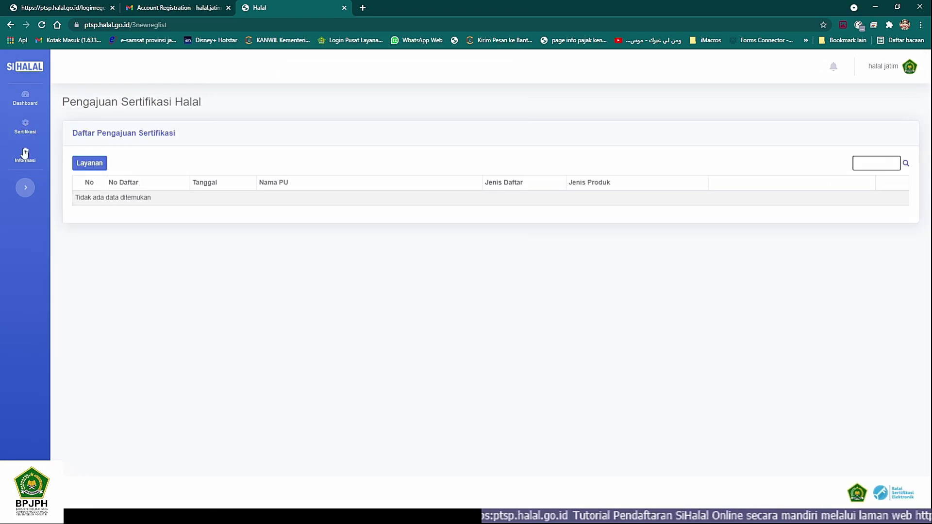
{"action": "left_click", "coordinate": [27, 127]}
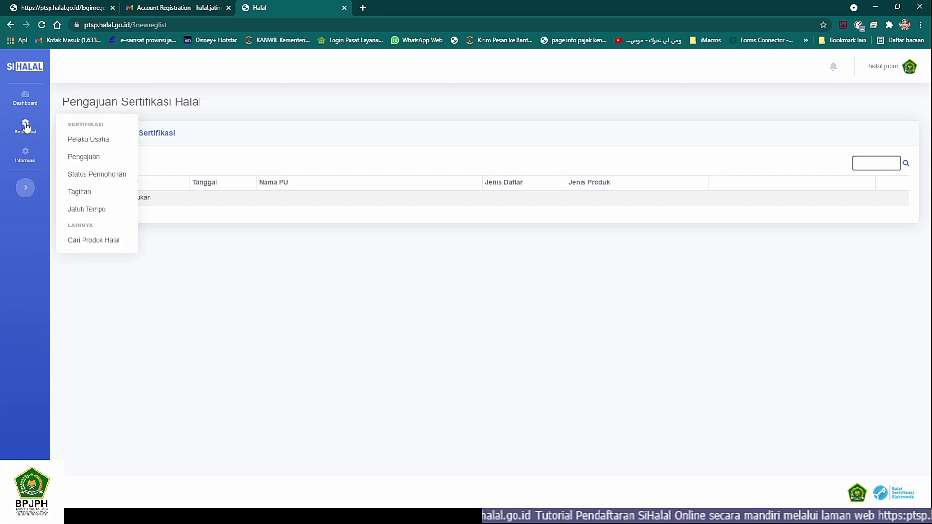
{"action": "left_click", "coordinate": [91, 176]}
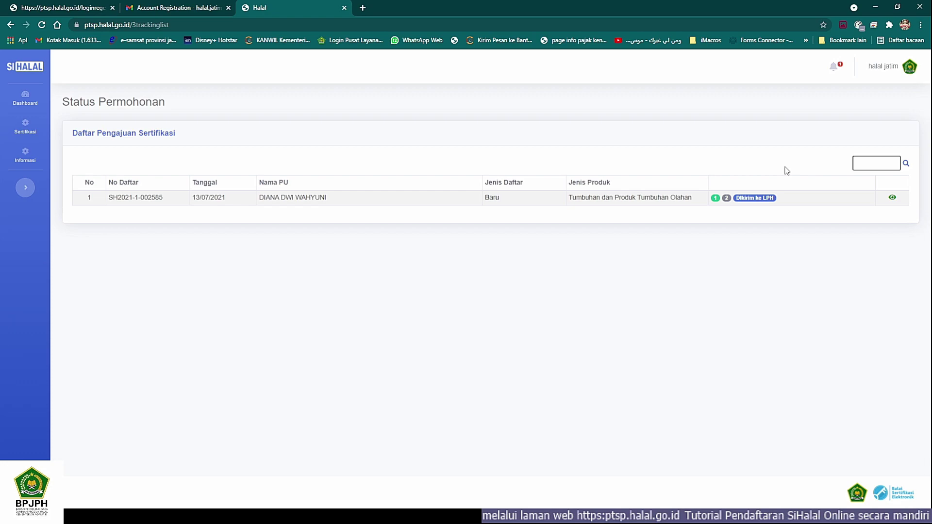
Step: Open the application row's status details and scroll its Draft PU to Dikirim ke LPH timeline
{"action": "left_click", "coordinate": [892, 199]}
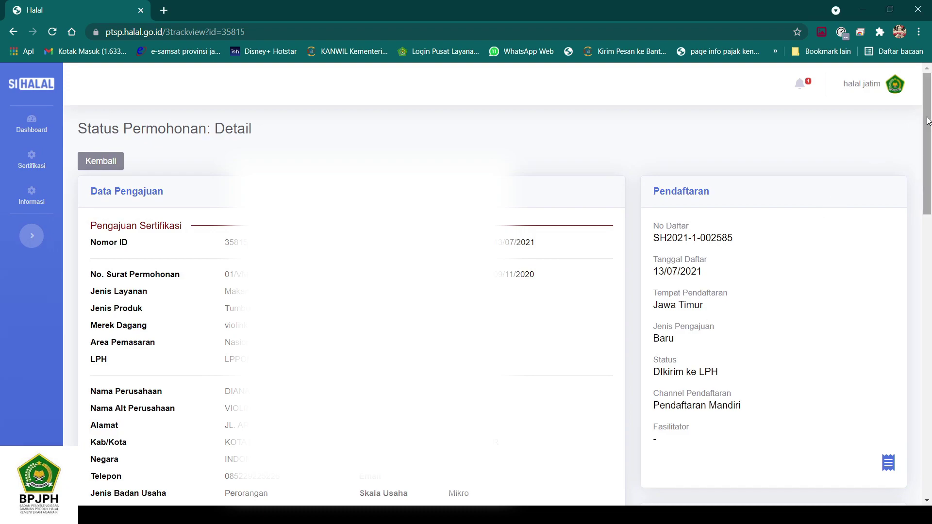
{"action": "left_click_drag", "start_coordinate": [927, 117], "coordinate": [927, 238]}
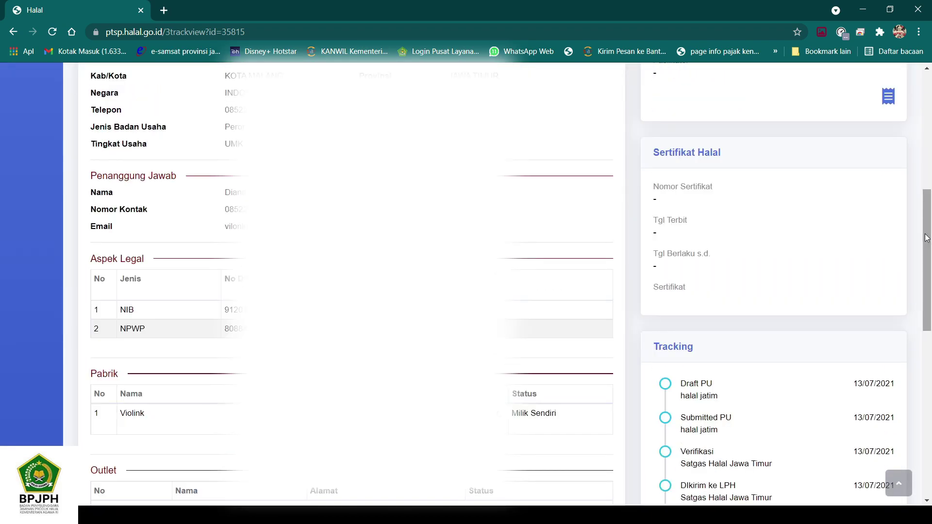
{"action": "left_click_drag", "start_coordinate": [927, 242], "coordinate": [930, 152]}
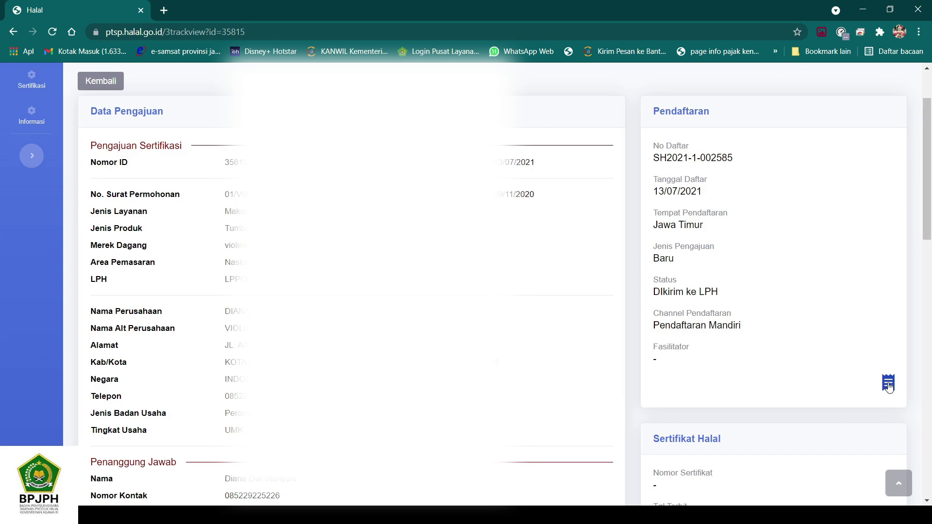
Step: Open the Tanda Terima Dokumen receipt PDF and highlight its Nomor Pendaftaran line
{"action": "left_click", "coordinate": [888, 384]}
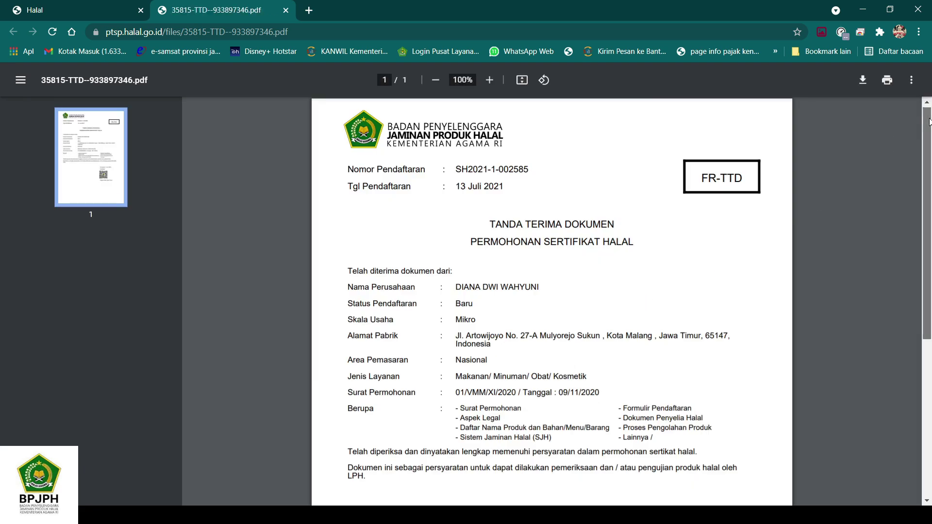
{"action": "mouse_move", "coordinate": [928, 119]}
{"action": "left_mouse_down"}
{"action": "mouse_move", "coordinate": [918, 239]}
{"action": "mouse_move", "coordinate": [925, 122]}
{"action": "left_mouse_up"}
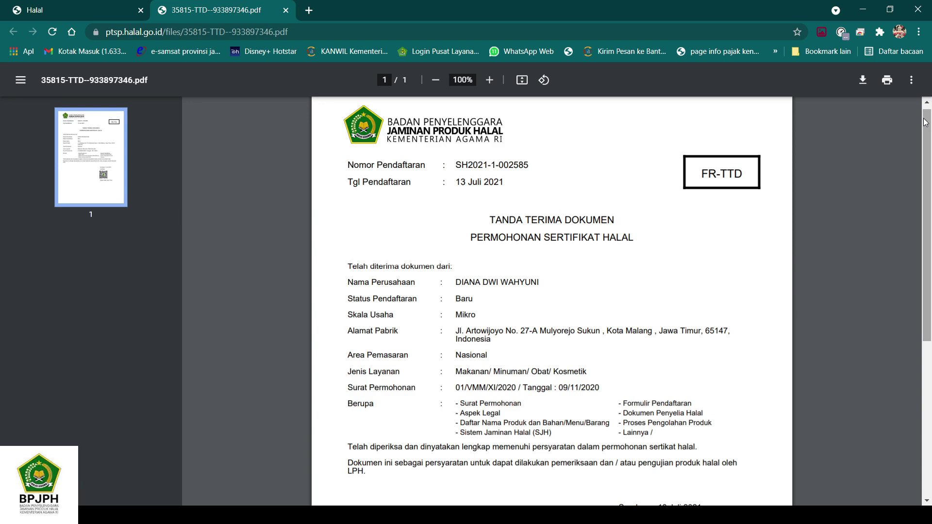
{"action": "mouse_move", "coordinate": [926, 122]}
{"action": "left_mouse_down"}
{"action": "mouse_move", "coordinate": [929, 250]}
{"action": "mouse_move", "coordinate": [930, 130]}
{"action": "left_mouse_up"}
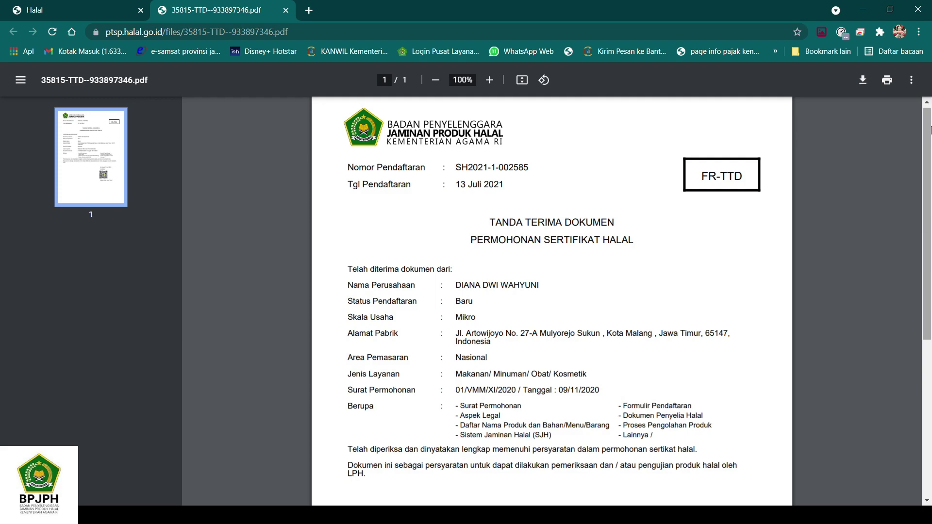
{"action": "mouse_move", "coordinate": [929, 136]}
{"action": "left_mouse_down"}
{"action": "mouse_move", "coordinate": [927, 187]}
{"action": "mouse_move", "coordinate": [928, 138]}
{"action": "left_mouse_up"}
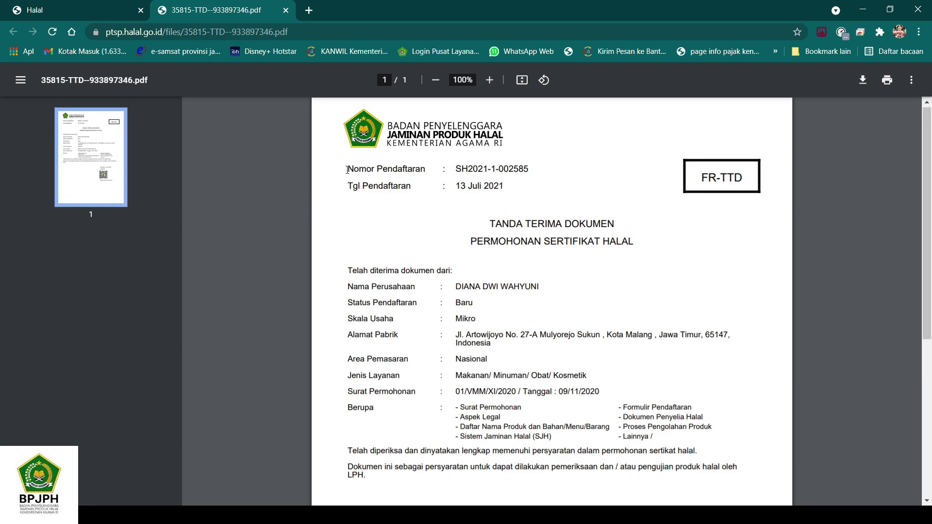
{"action": "left_click_drag", "start_coordinate": [348, 170], "coordinate": [529, 180]}
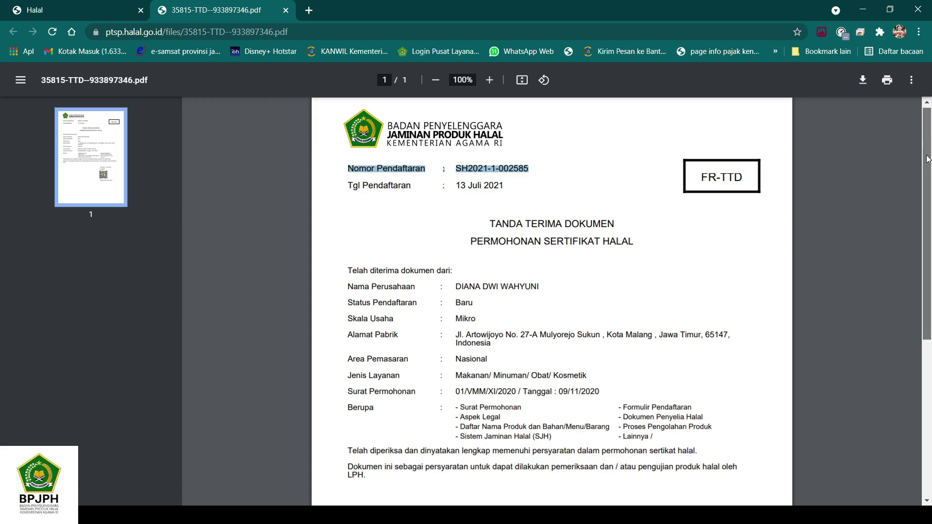
Step: Scroll the receipt, clear the text selection, and close the PDF tab
{"action": "left_click_drag", "start_coordinate": [927, 148], "coordinate": [928, 198]}
{"action": "scroll", "coordinate": [928, 198], "scroll_direction": "up", "scroll_amount": 2}
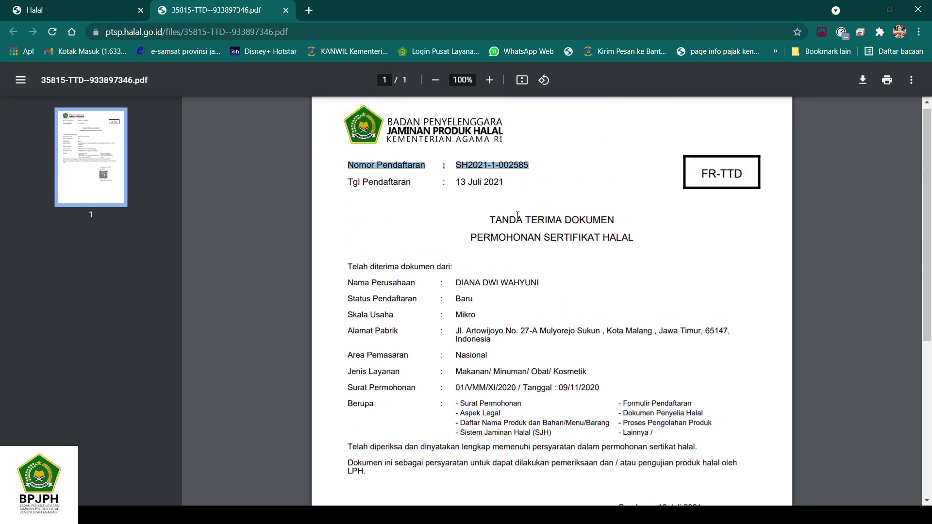
{"action": "left_click", "coordinate": [518, 216]}
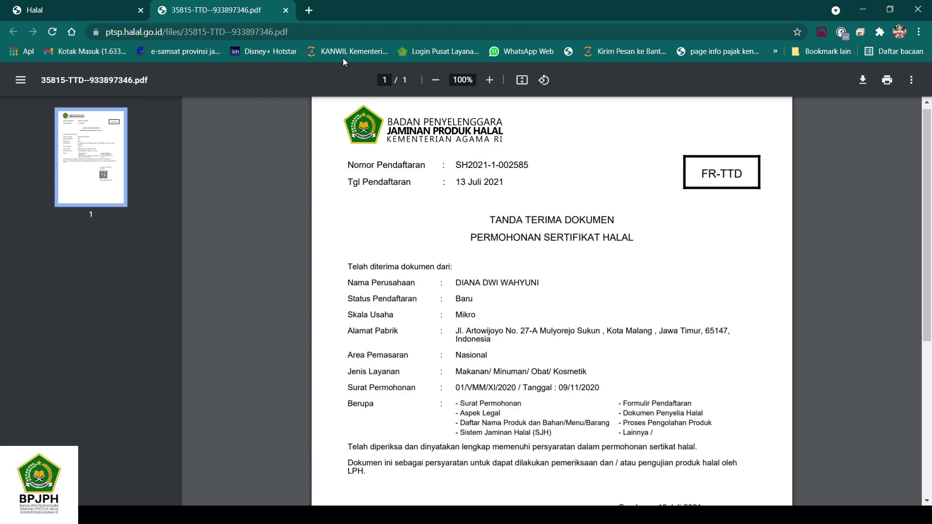
{"action": "left_click", "coordinate": [286, 10]}
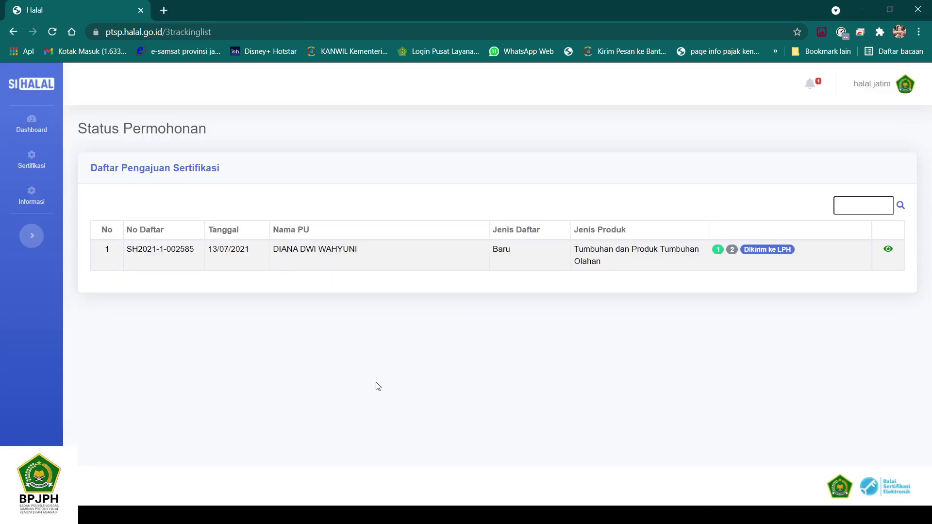